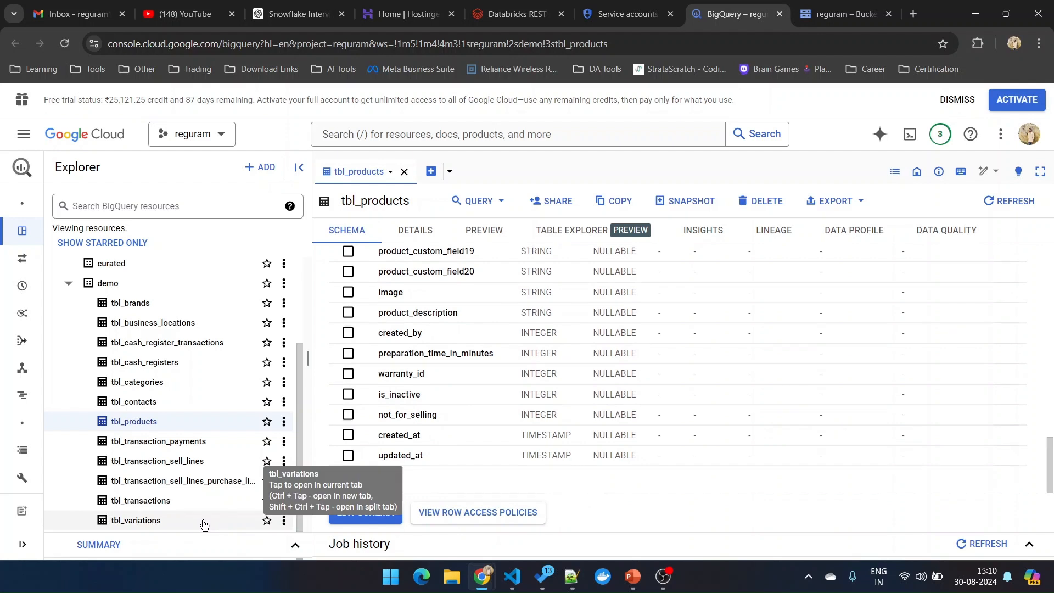
Open the tbl_variations table in the demo dataset and review its schema fields
left_click(203, 522)
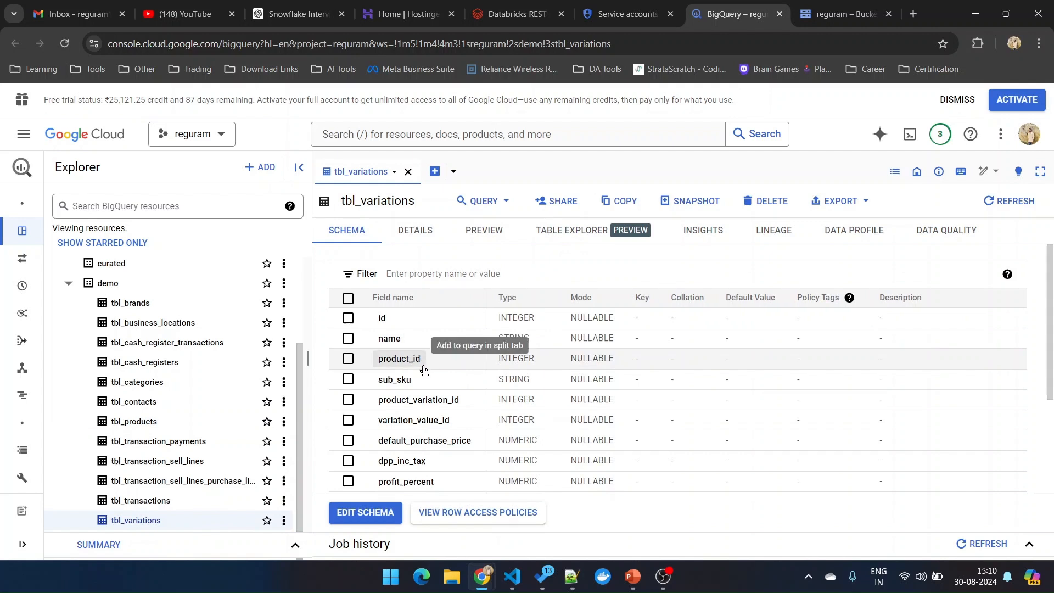
scroll(428, 368, "down", 3)
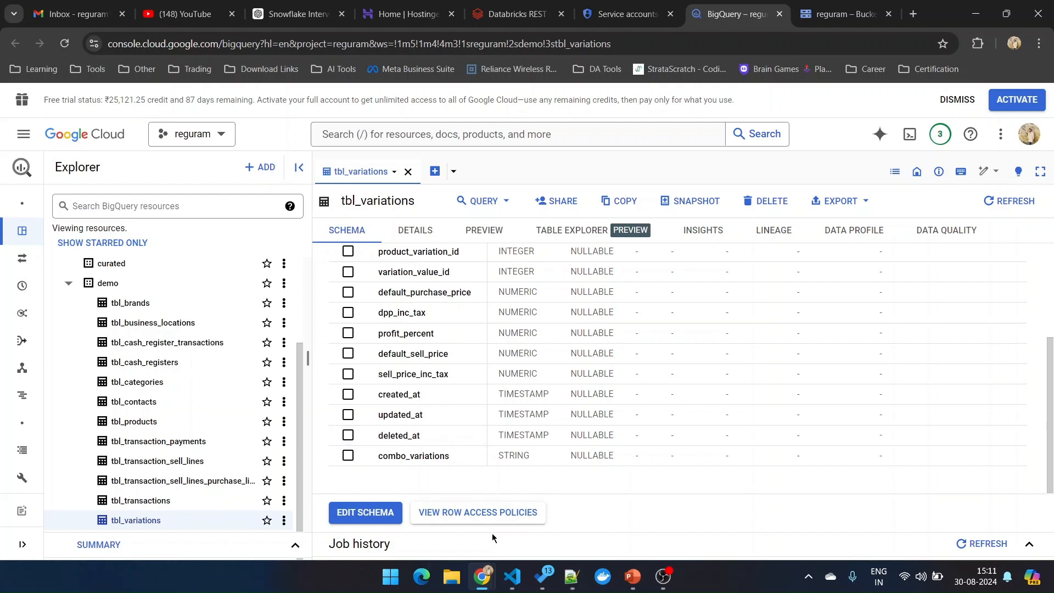
Switch to Informatica Data Integration and open the Lookup_demo project from the list of all projects
mouse_move(482, 577)
left_click(512, 512)
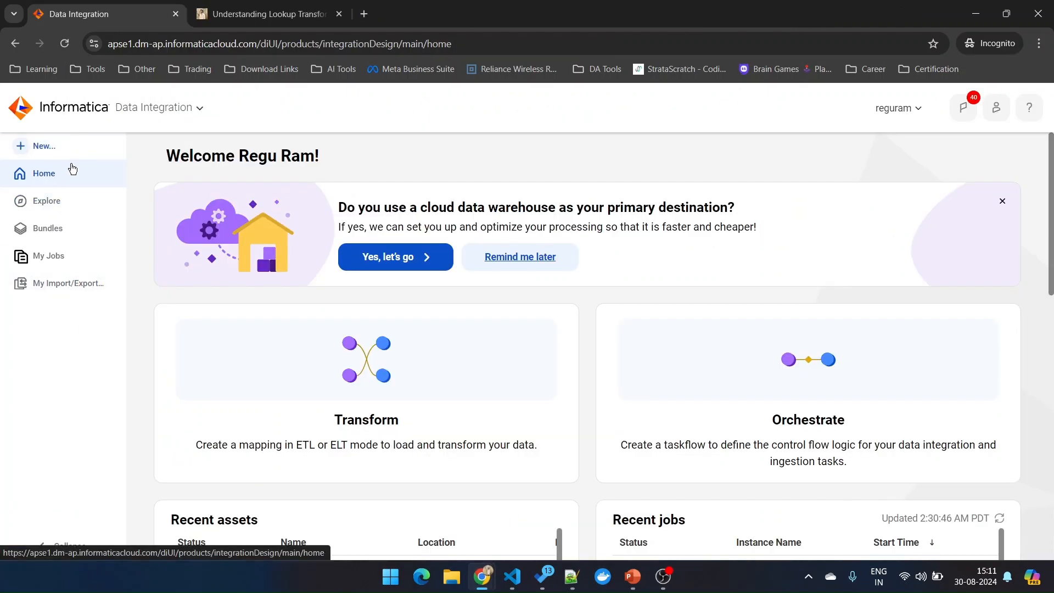
left_click(60, 208)
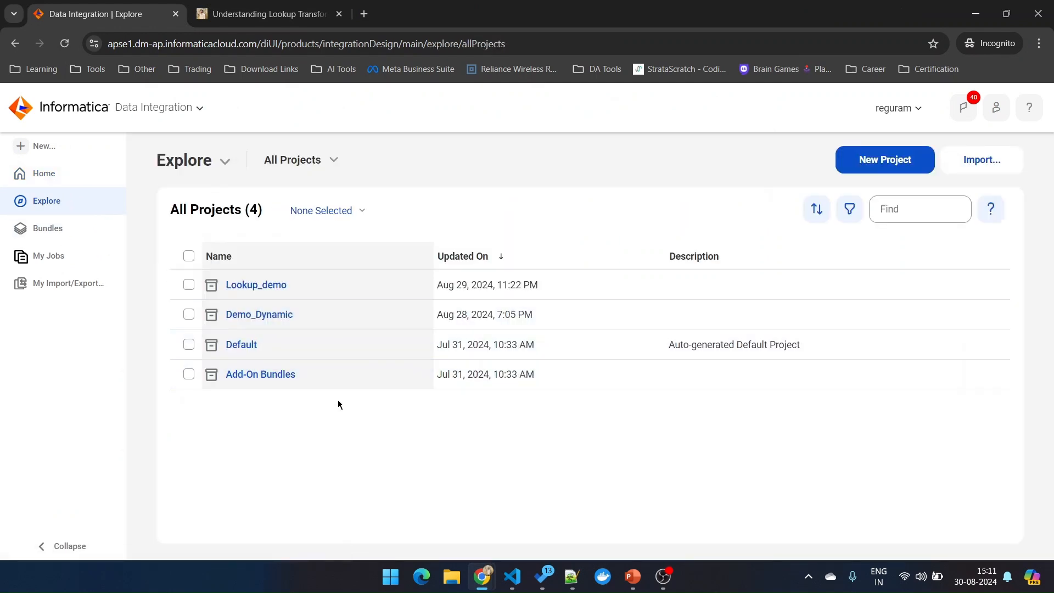
left_click(258, 285)
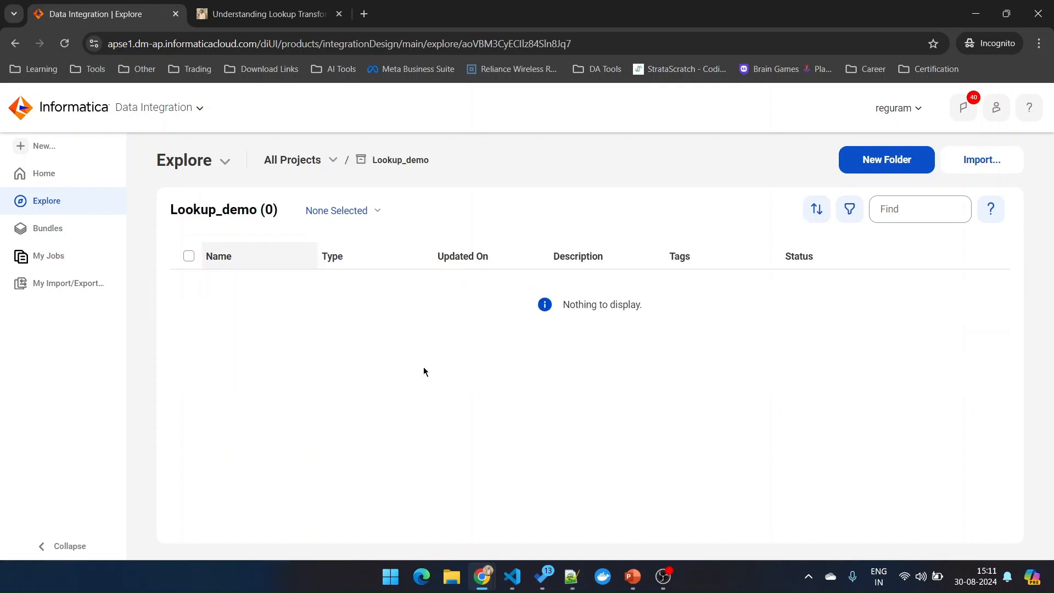
Create a new mapping in the Lookup_demo project and name it m_lookup_connected_tra_example
left_click(54, 147)
left_click(269, 268)
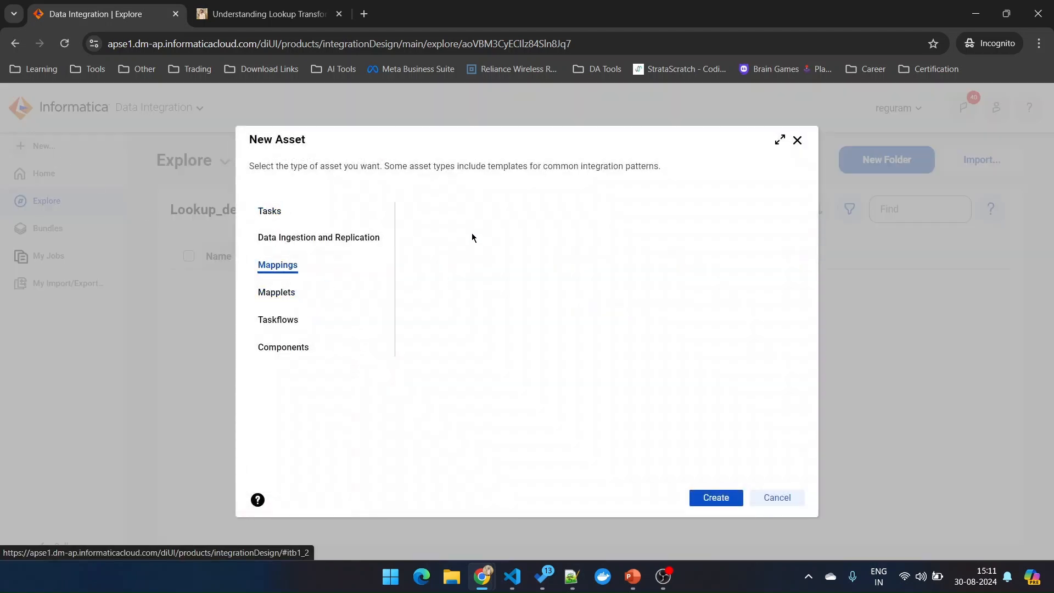
left_click(722, 499)
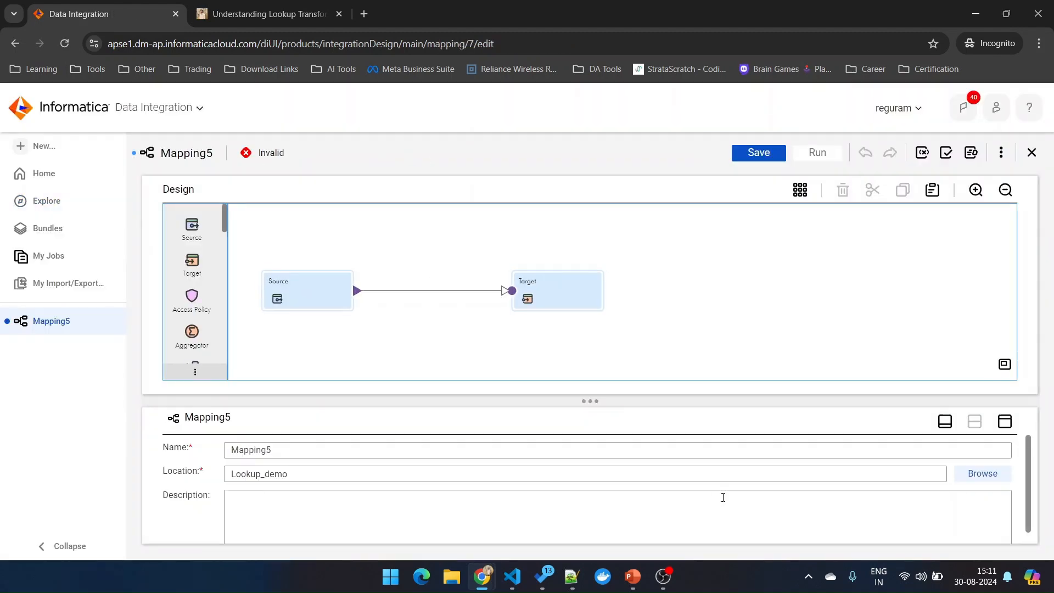
left_click_drag(304, 452, 188, 449)
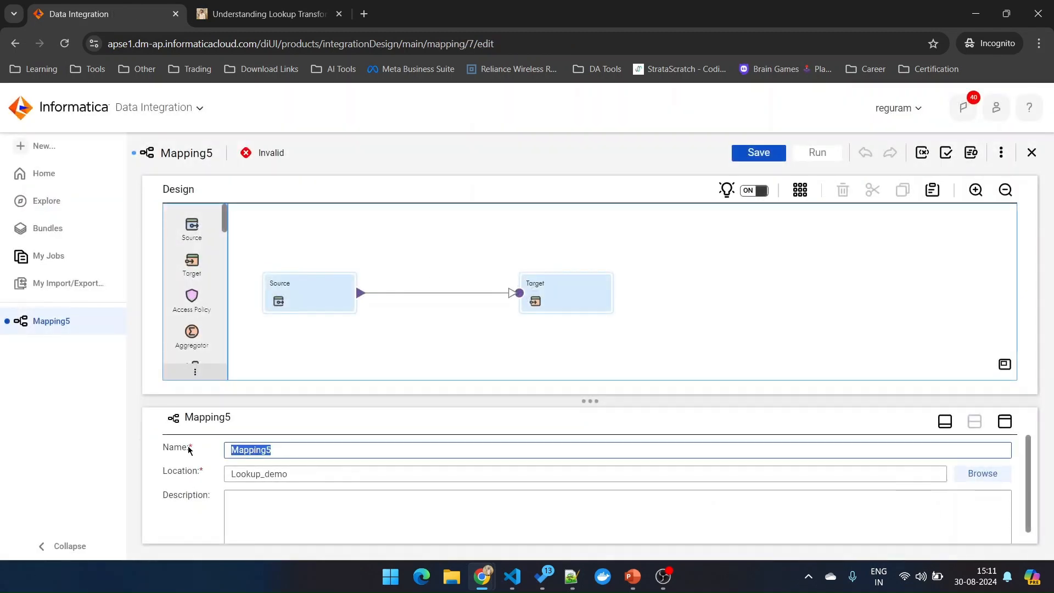
type("m_looku")
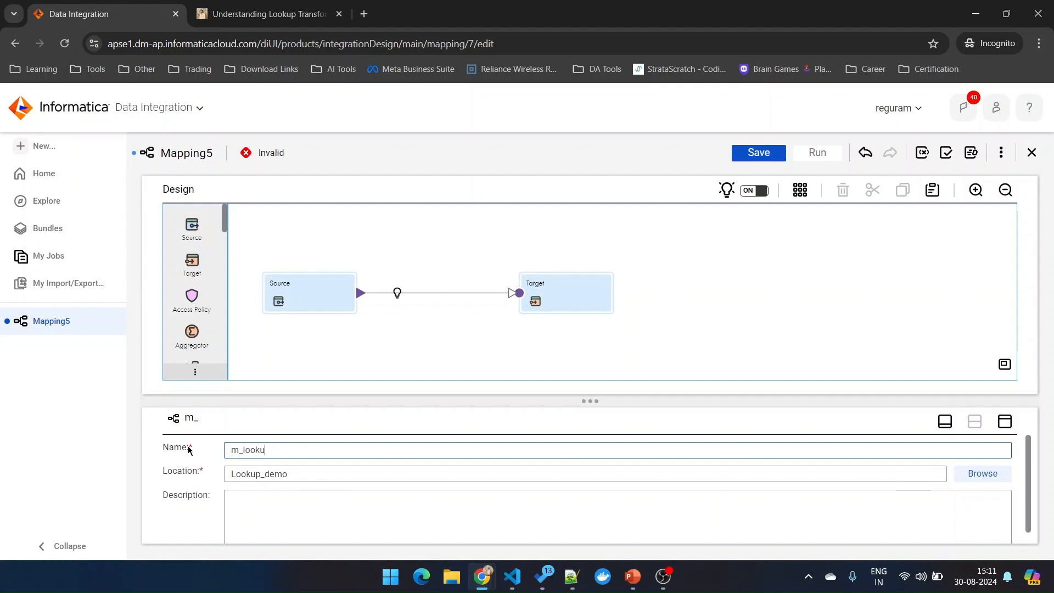
type("p_connecte")
left_click(364, 343)
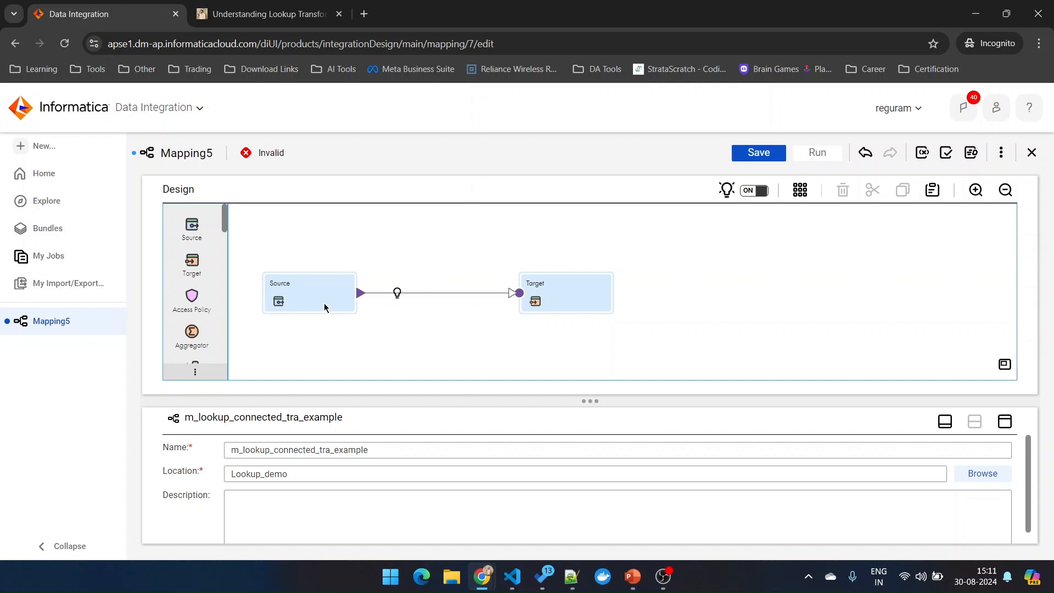
Configure the Source transformation with the regu_BigQuery connection and the tbl_products table from the demo package
left_click(325, 307)
left_click(1004, 421)
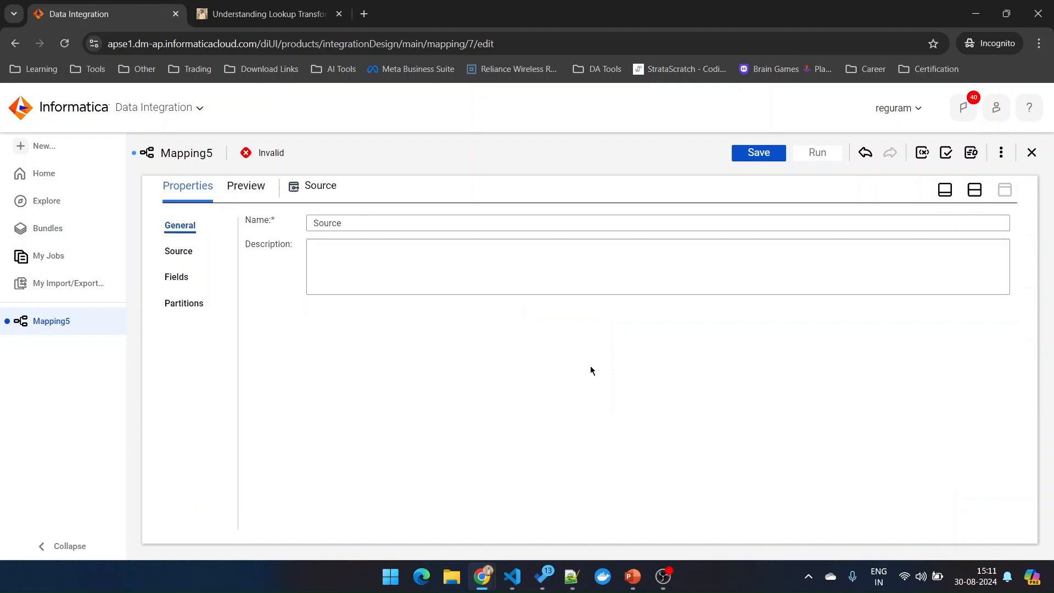
left_click(187, 260)
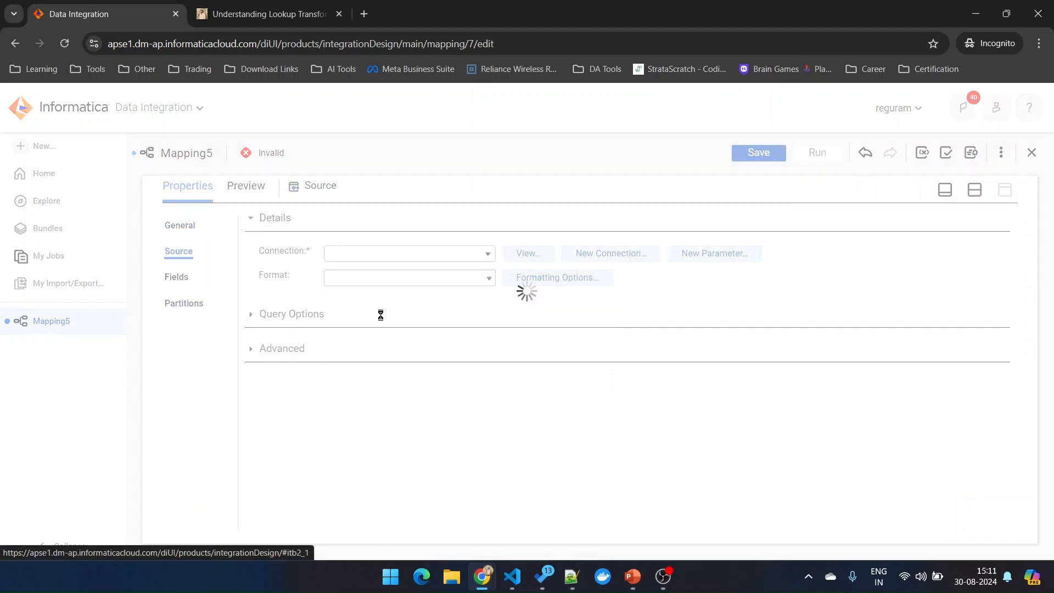
left_click(399, 263)
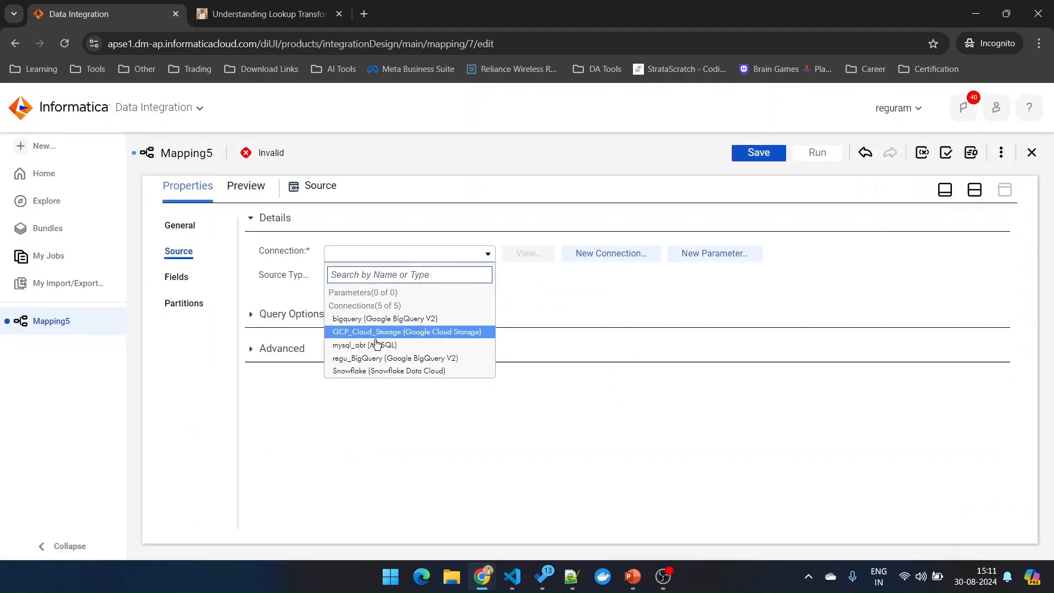
left_click(395, 356)
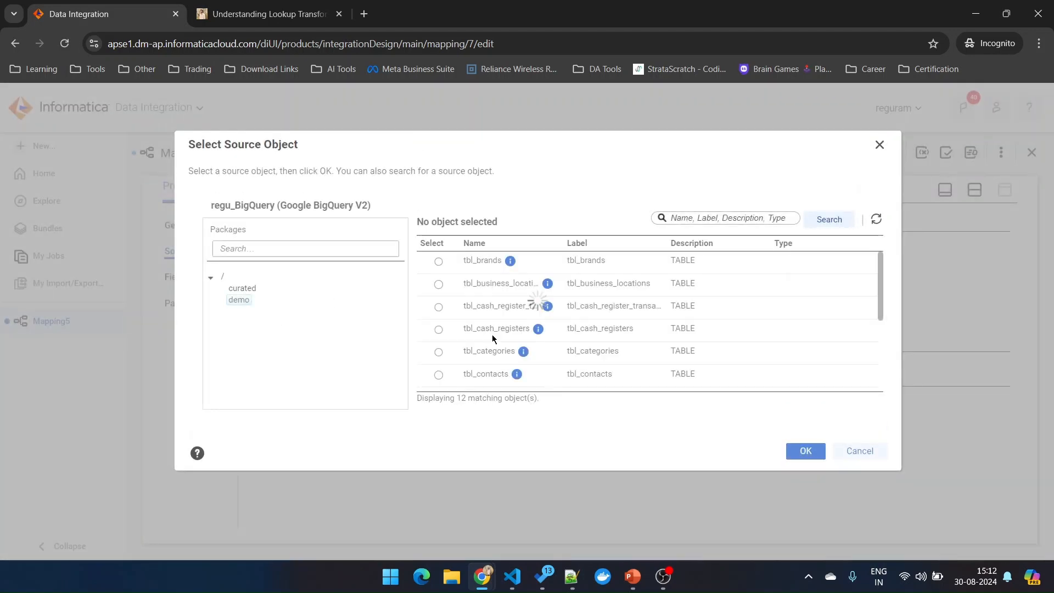
scroll(506, 324, "down", 3)
scroll(504, 336, "up", 2)
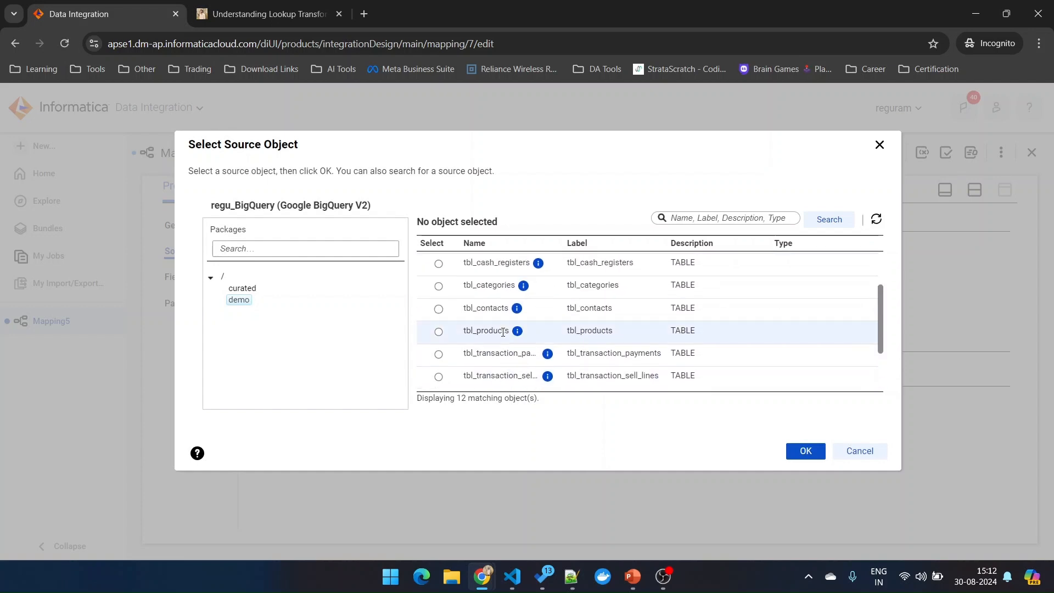
left_click(500, 329)
left_click(805, 451)
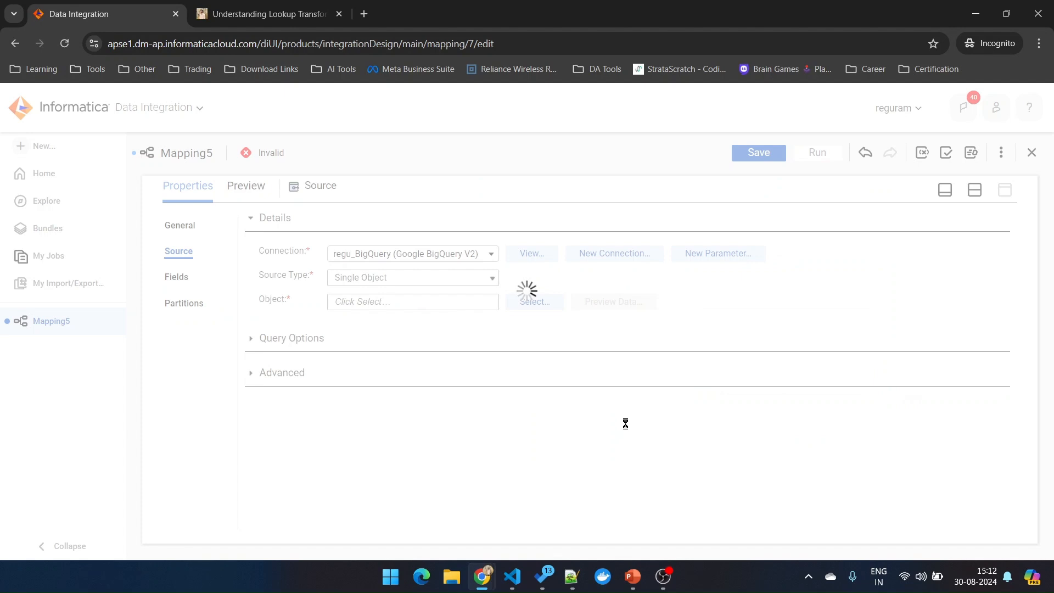
Insert a Lookup transformation between Source and Target, and move the Target further away from it
left_click(969, 195)
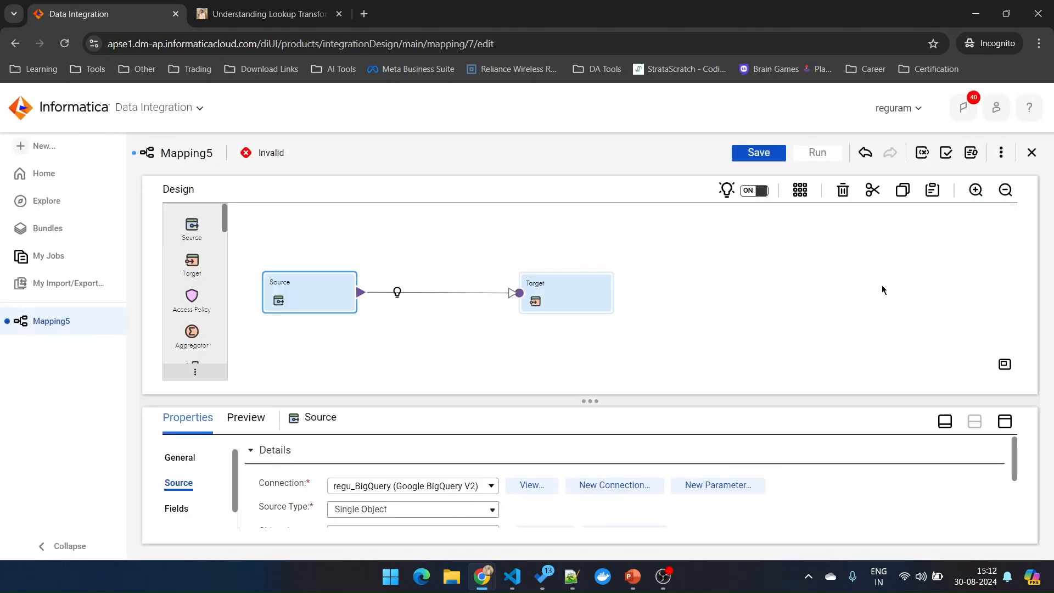
left_click(396, 293)
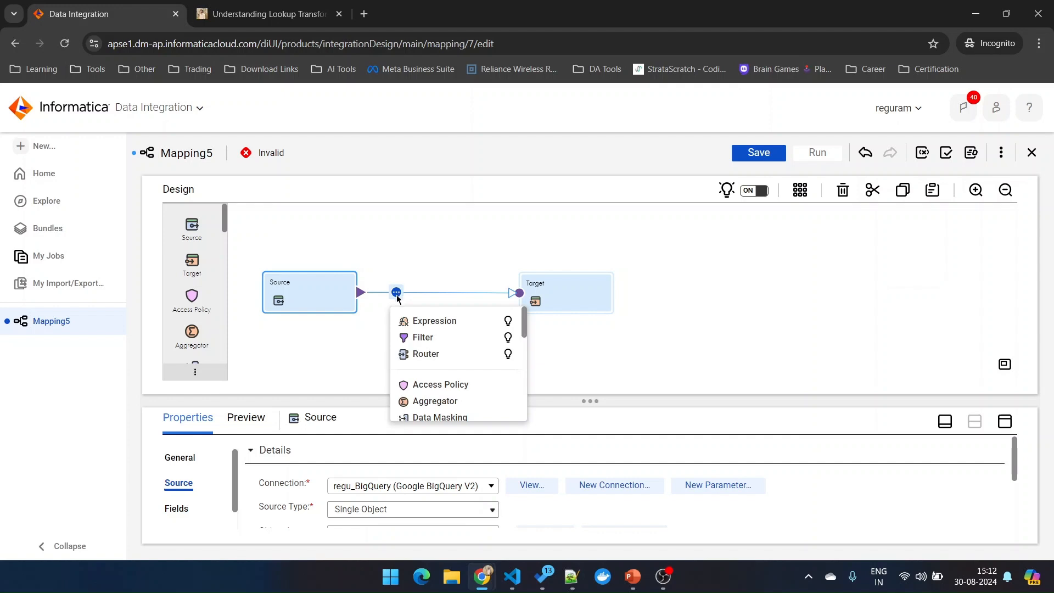
scroll(436, 370, "down", 4)
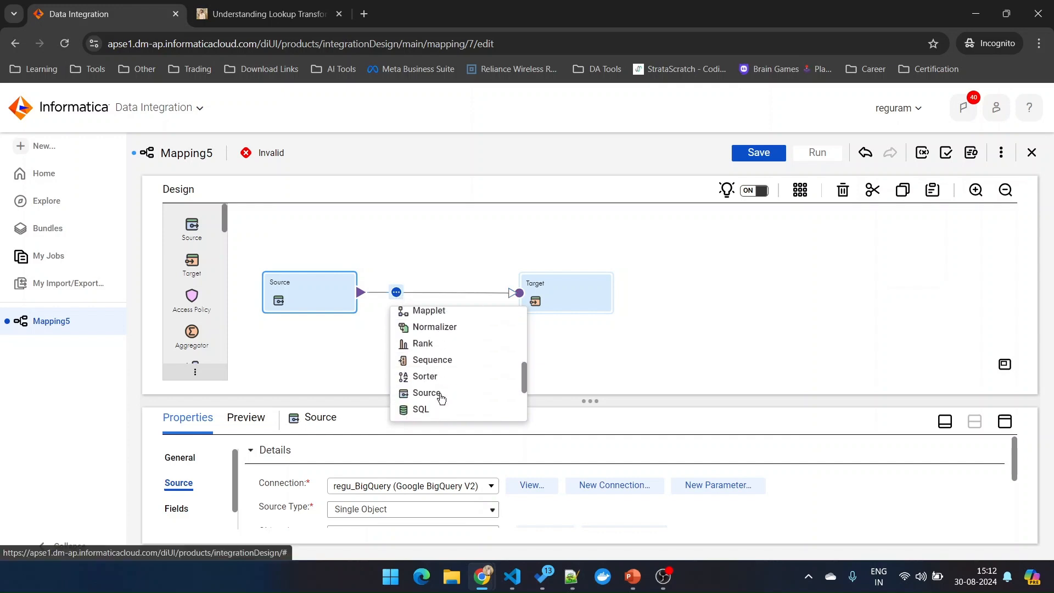
scroll(442, 383, "up", 2)
scroll(442, 383, "down", 4)
scroll(460, 396, "up", 6)
scroll(463, 397, "down", 4)
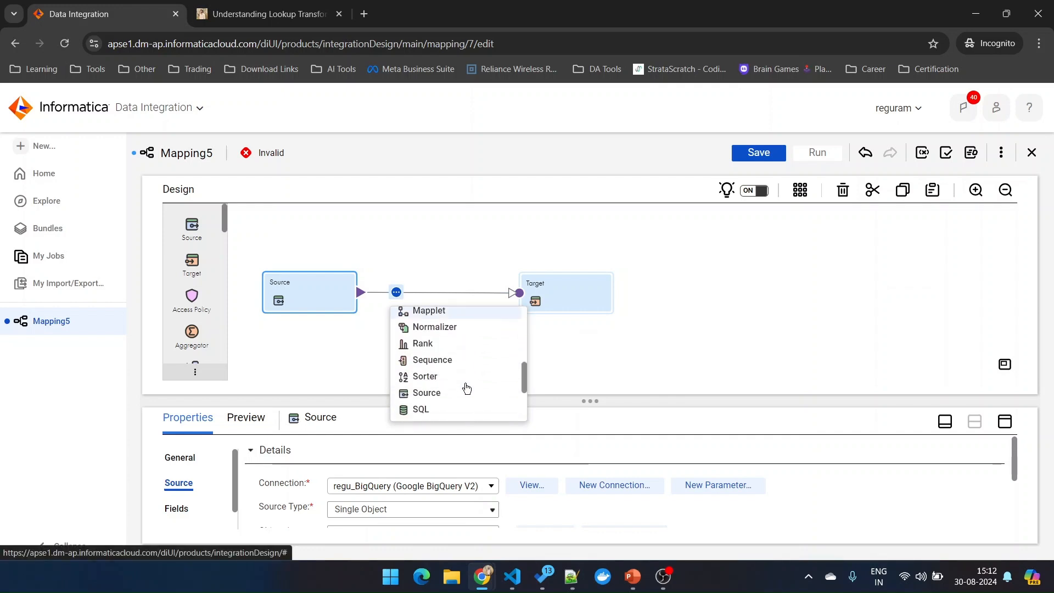
scroll(464, 384, "down", 2)
scroll(462, 384, "down", 2)
scroll(465, 384, "up", 3)
scroll(467, 386, "up", 2)
left_click(445, 394)
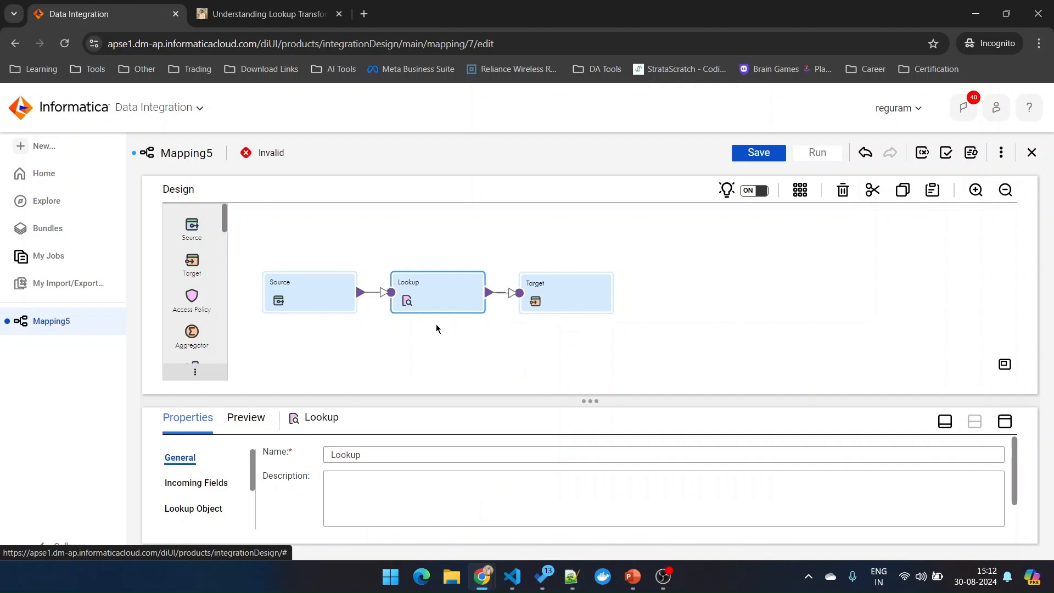
left_click_drag(555, 289, 618, 279)
Bulk rename all incoming fields of the Lookup transformation with the prefix src_
left_click(435, 301)
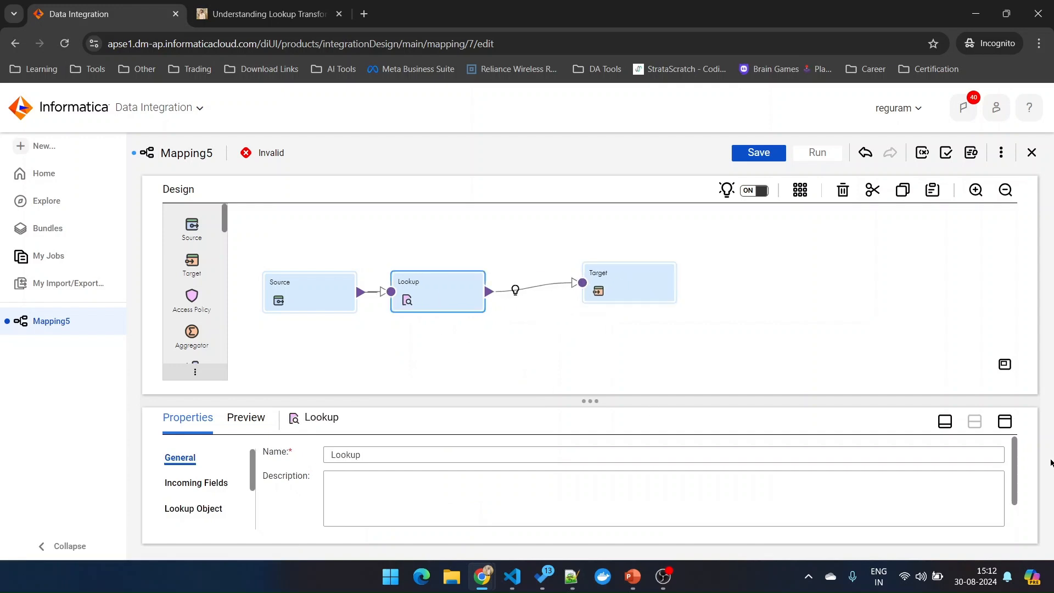
left_click(1005, 421)
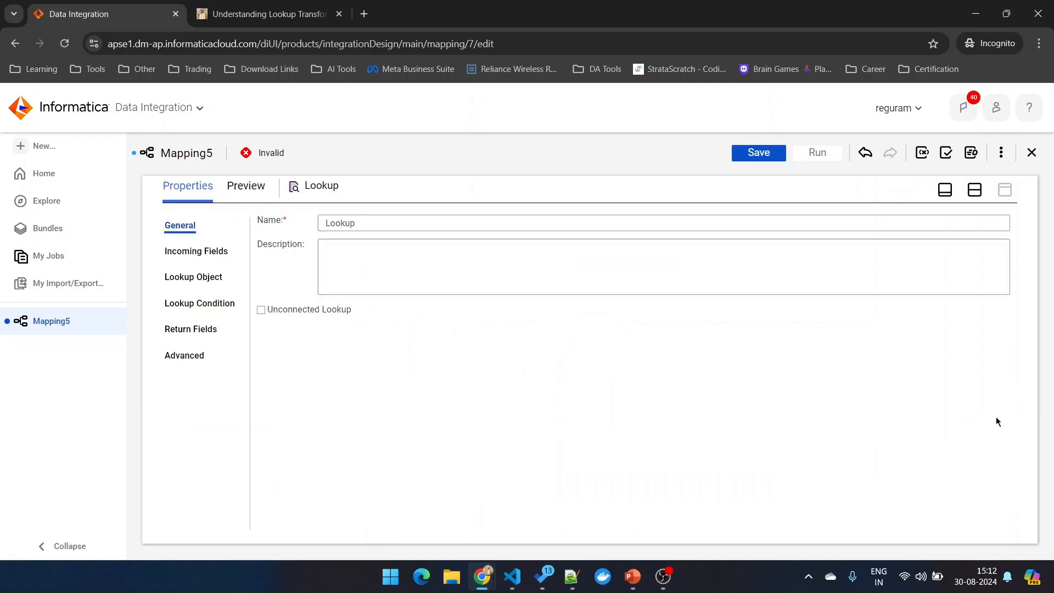
left_click(186, 261)
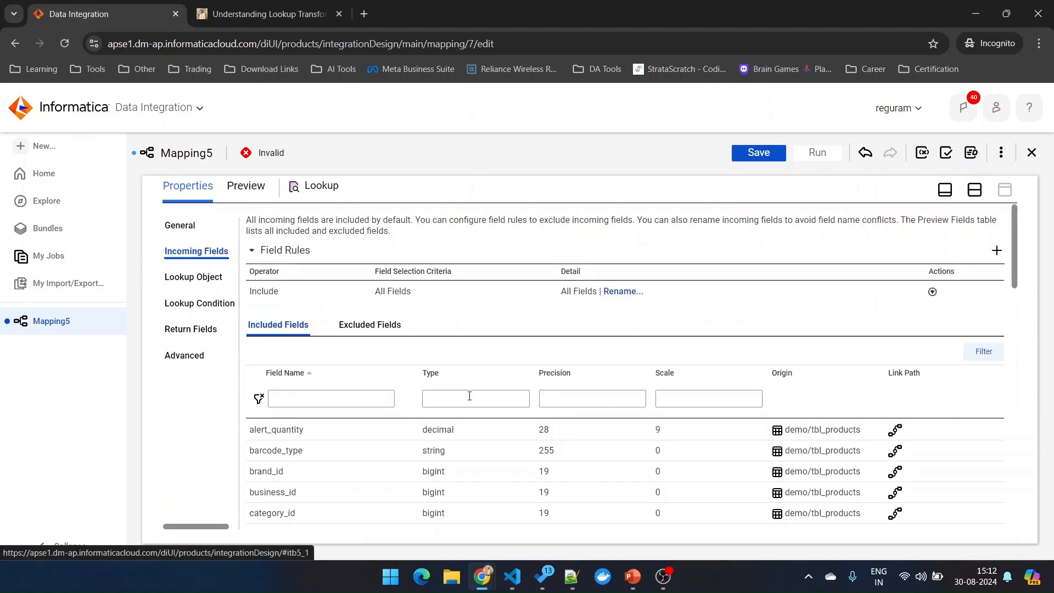
scroll(461, 406, "down", 2)
scroll(457, 424, "down", 15)
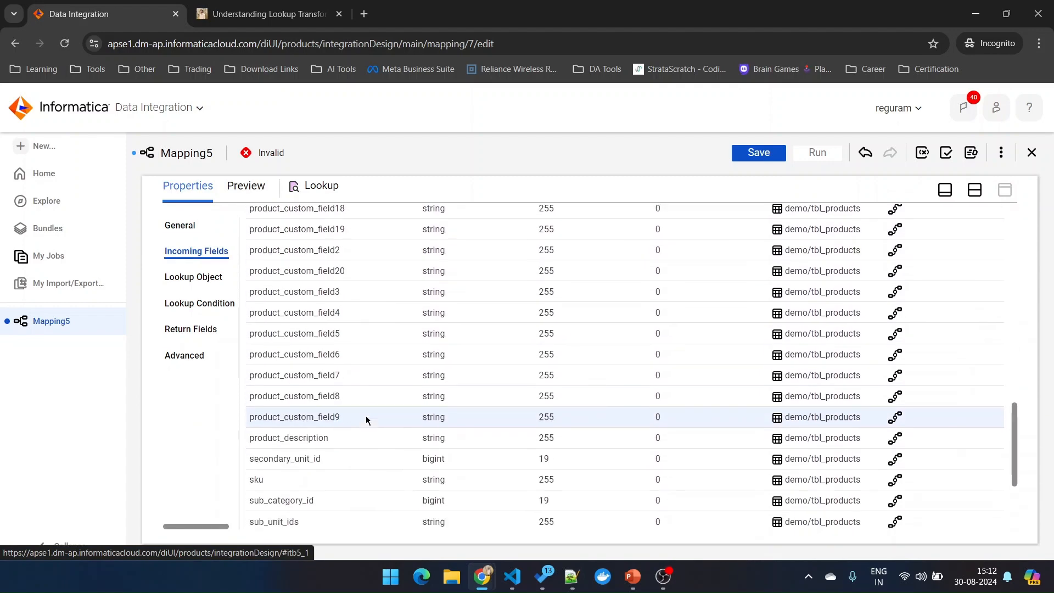
scroll(423, 433, "up", 20)
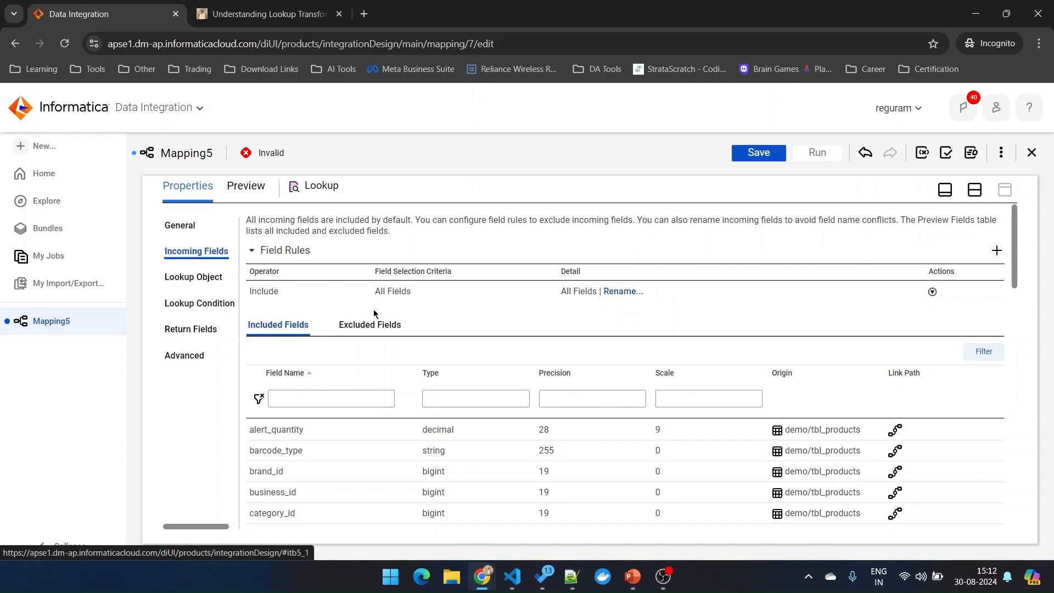
left_click(622, 292)
left_click(472, 332)
left_click(451, 363)
left_click(426, 354)
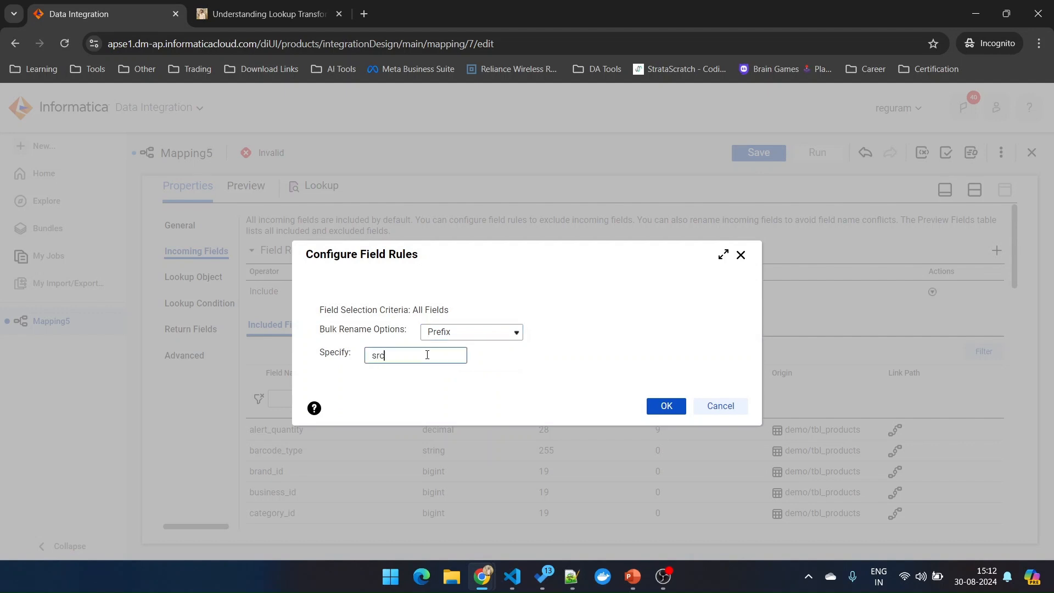
left_click(667, 405)
scroll(378, 450, "down", 1)
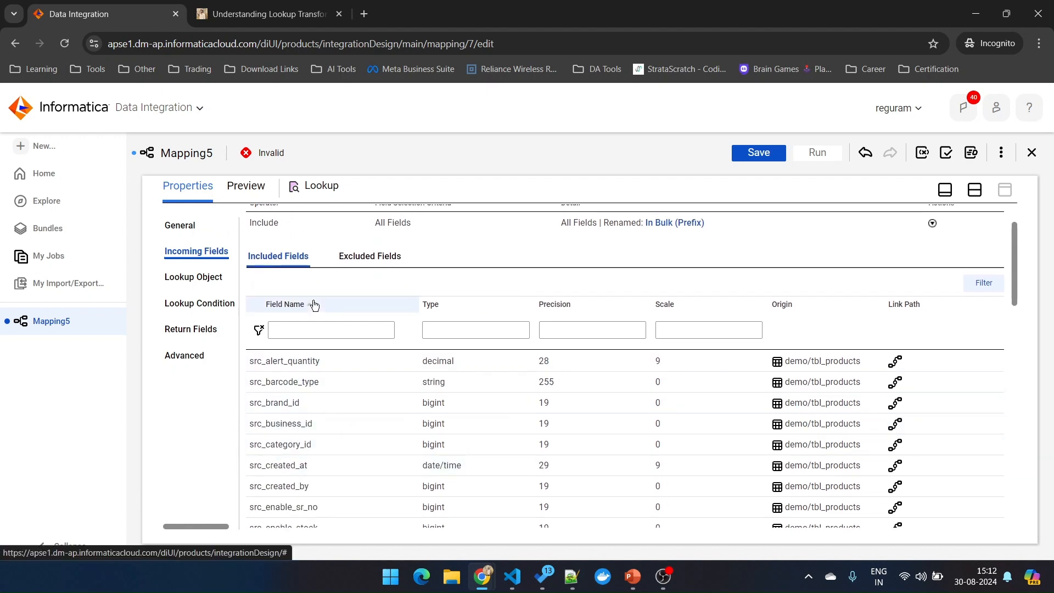
Set the Lookup object to tbl_variations from the demo package using the regu_BigQuery connection, and expand its advanced settings
left_click(202, 283)
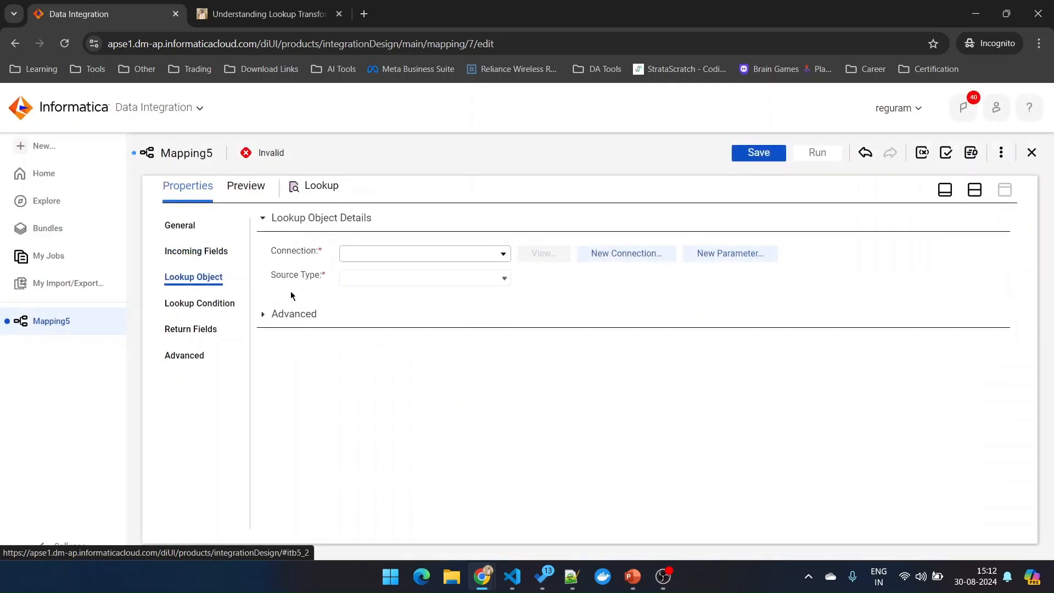
left_click(369, 263)
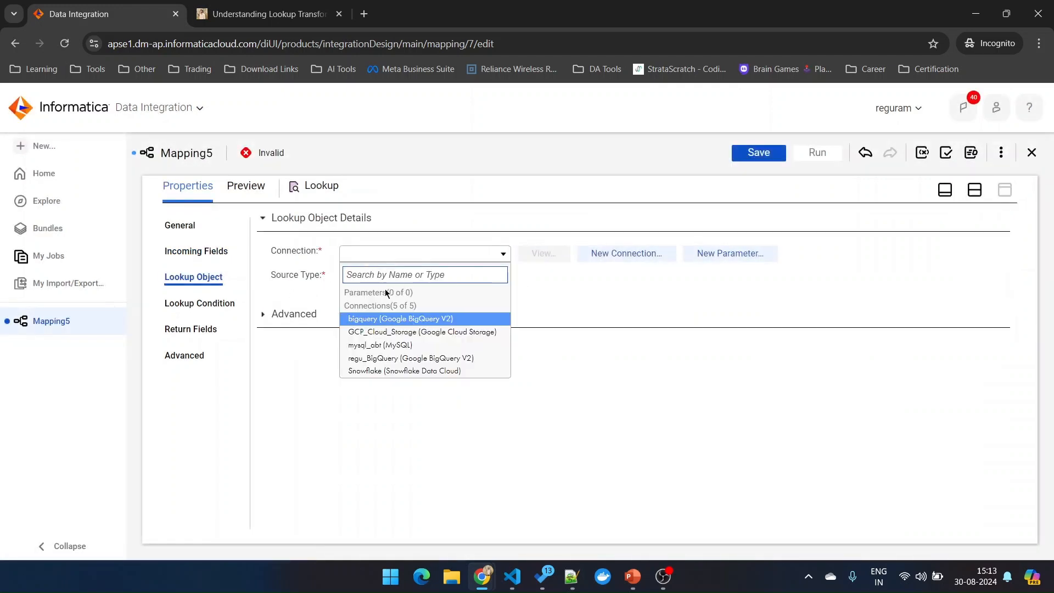
left_click(396, 359)
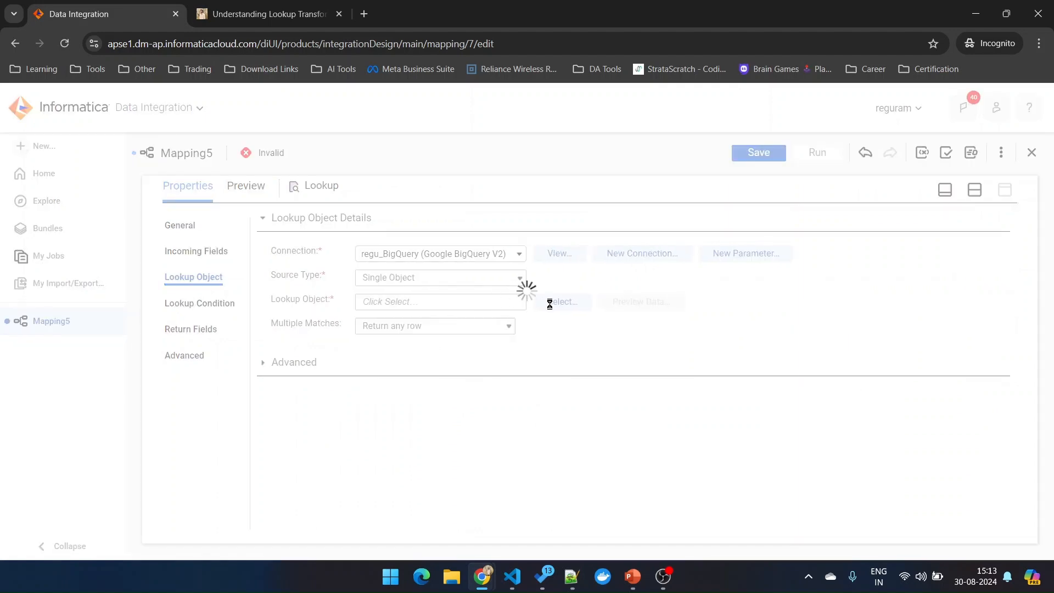
left_click(550, 302)
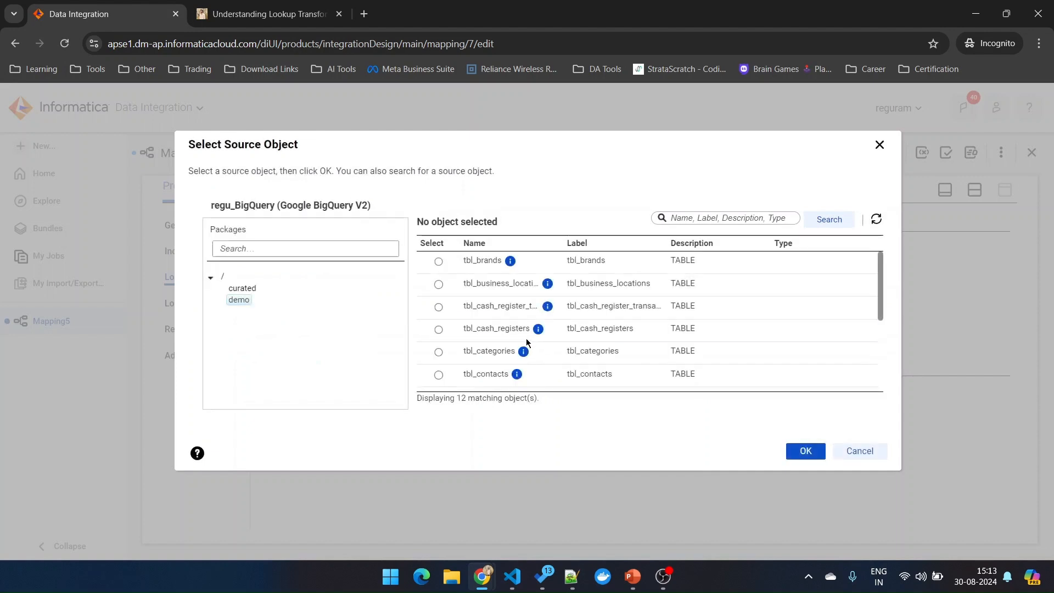
scroll(503, 362, "down", 5)
left_click(501, 374)
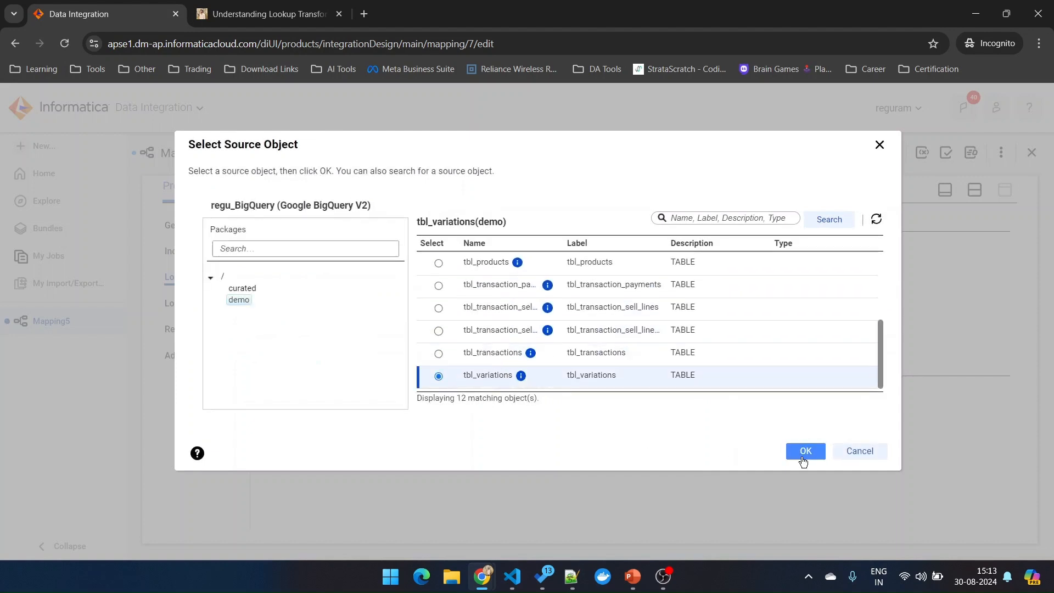
left_click(814, 454)
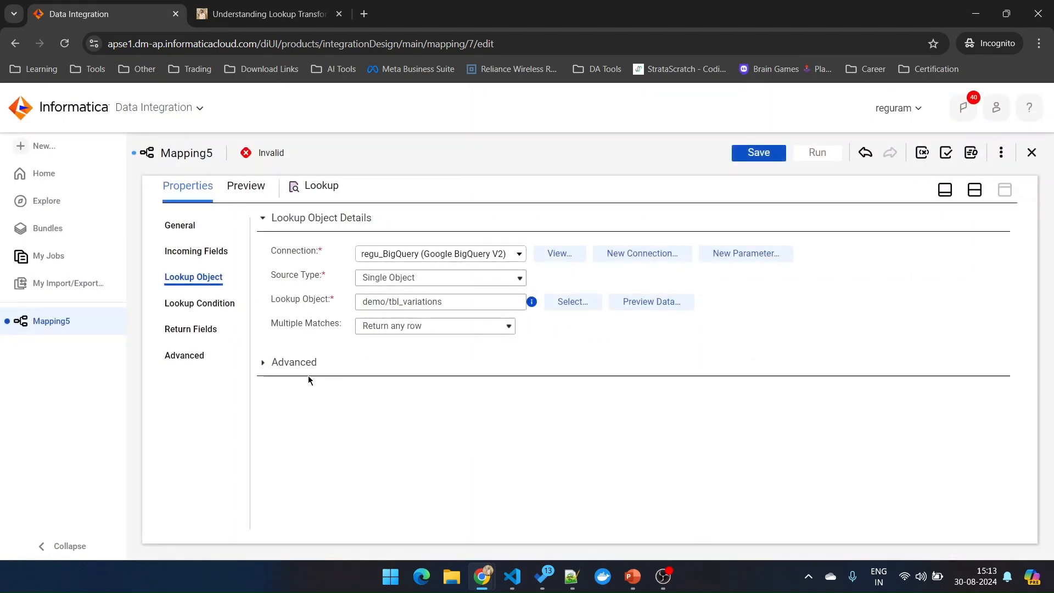
left_click(263, 364)
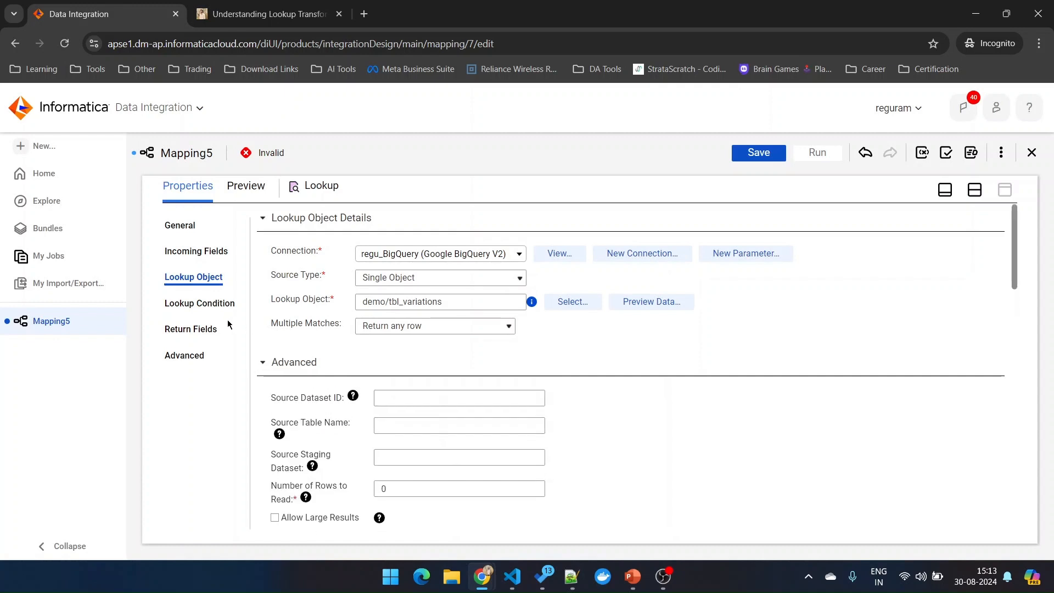
Add a simple lookup condition matching lookup field product_id with the = operator to incoming field src_id
left_click(199, 310)
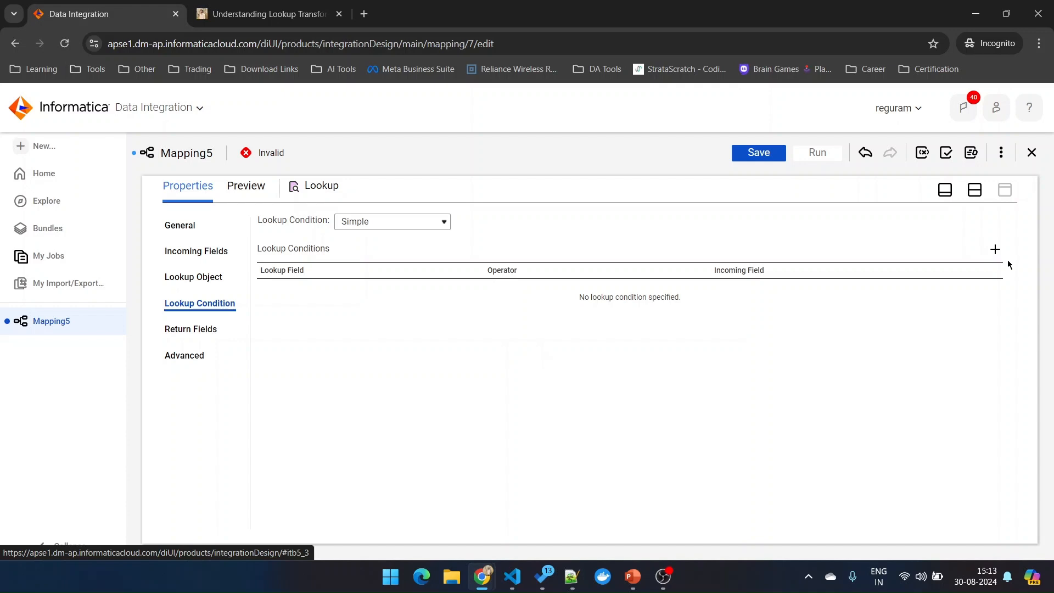
left_click(995, 250)
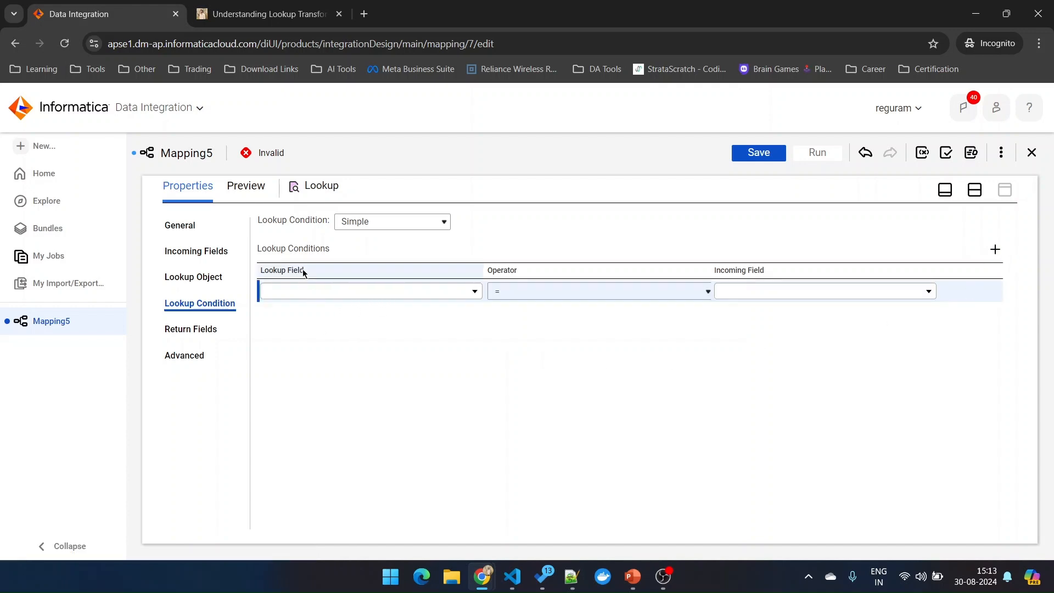
left_click(317, 292)
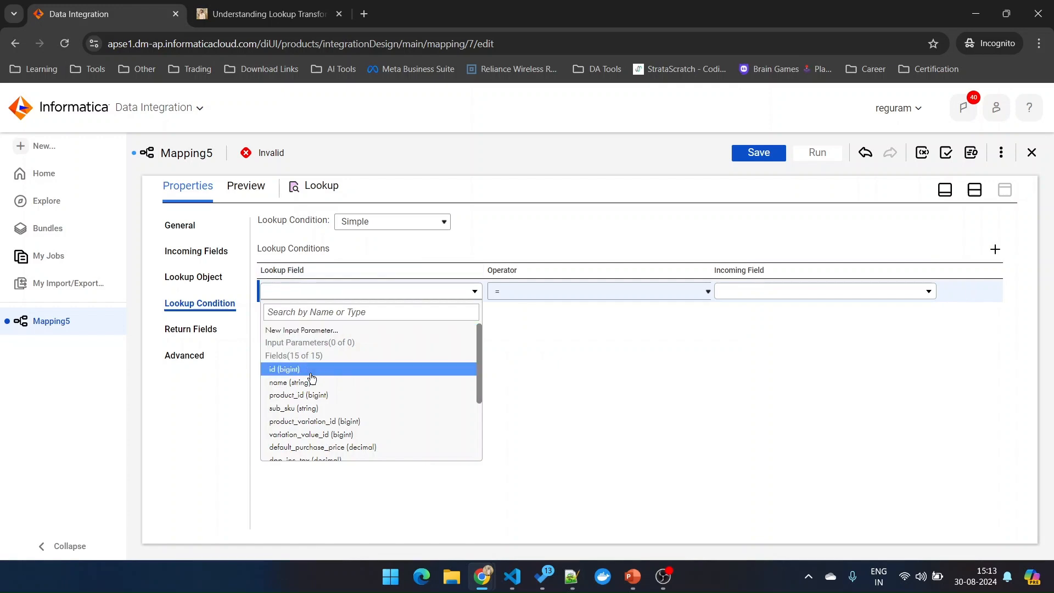
left_click(295, 399)
left_click(751, 291)
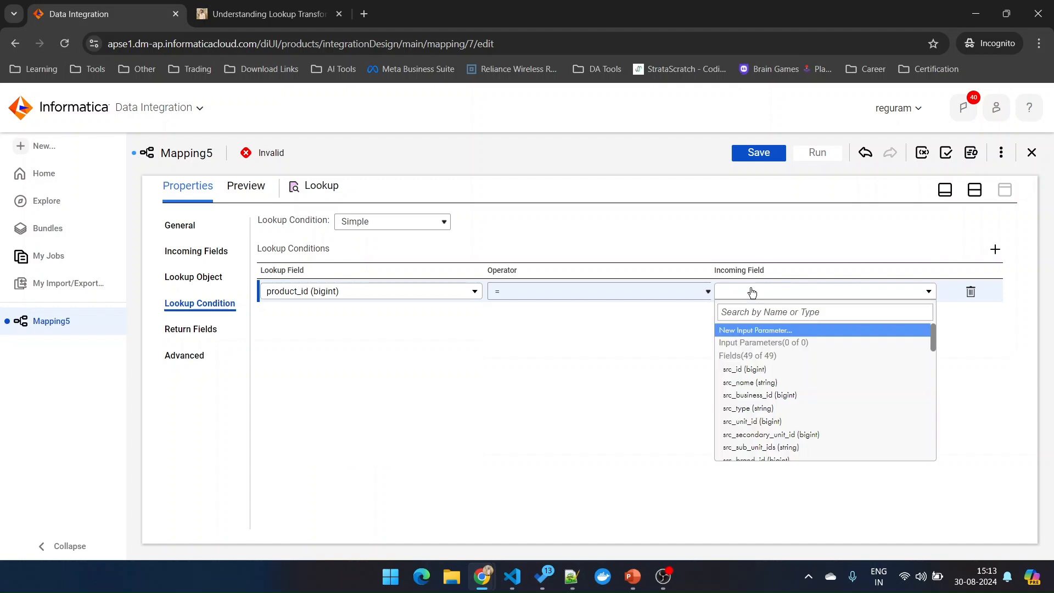
left_click(746, 370)
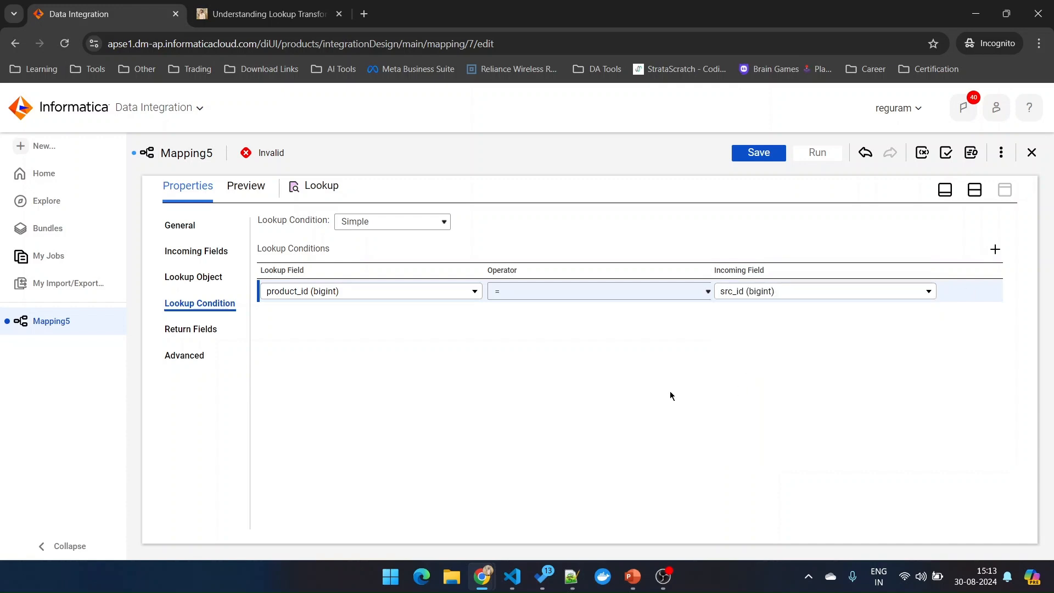
left_click(707, 360)
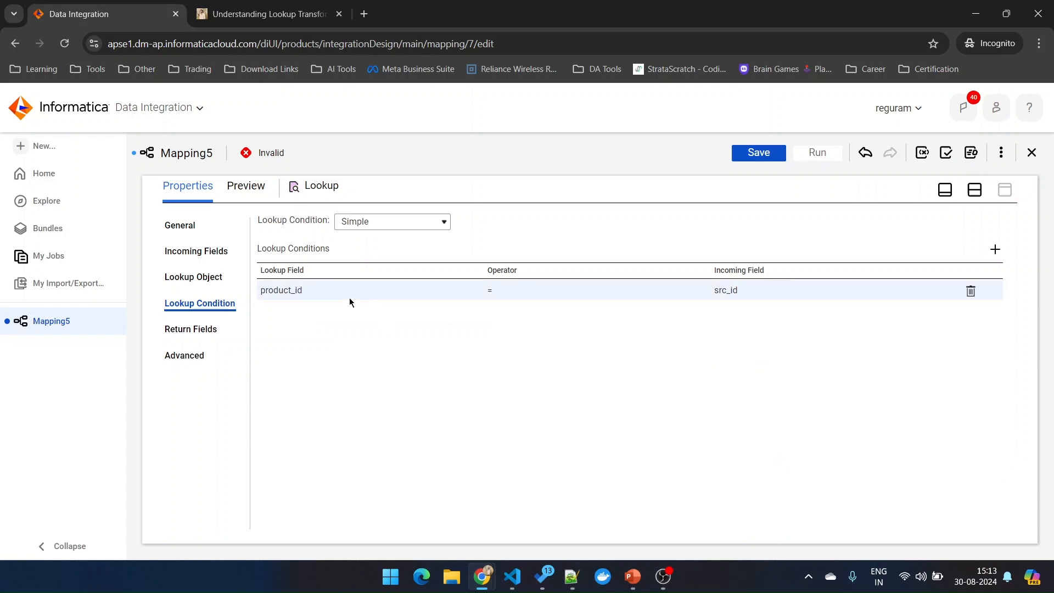
Delete all return fields of the Lookup except product_id, default_sell_price and sell_price_inc_tax
left_click(210, 333)
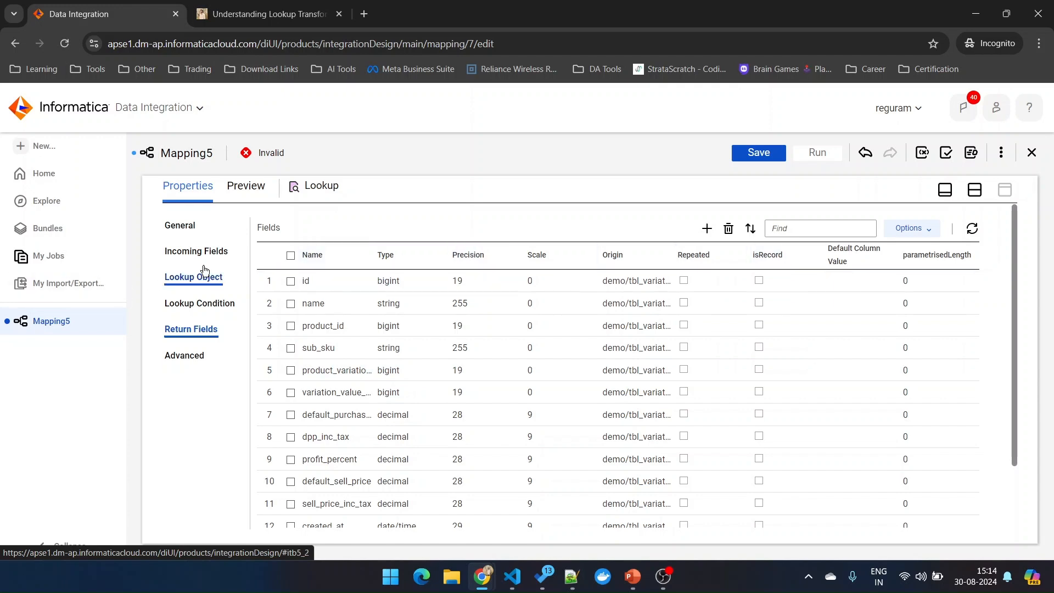
left_click(291, 255)
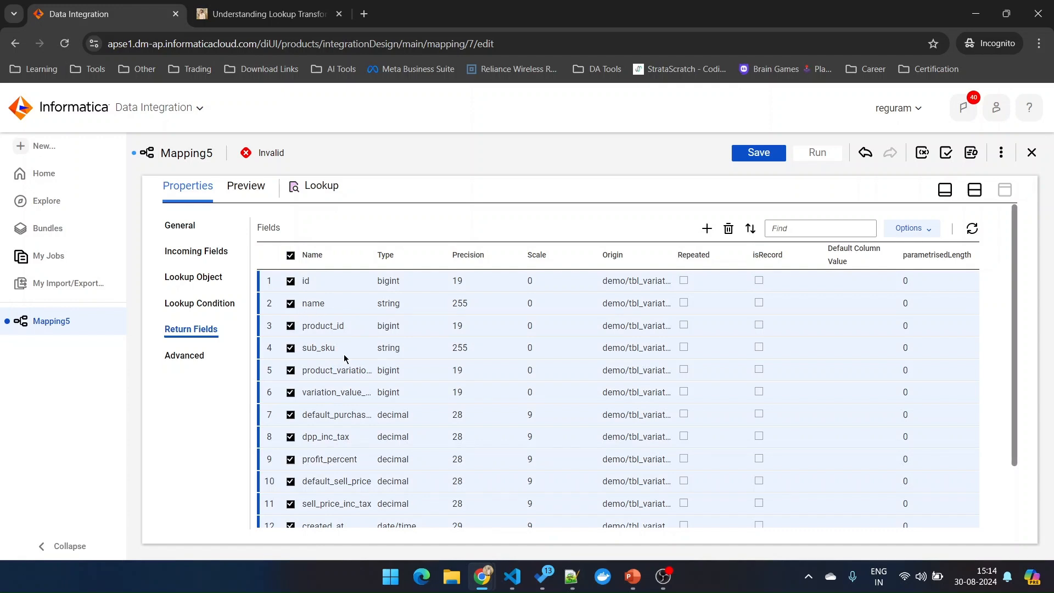
scroll(333, 330, "down", 3)
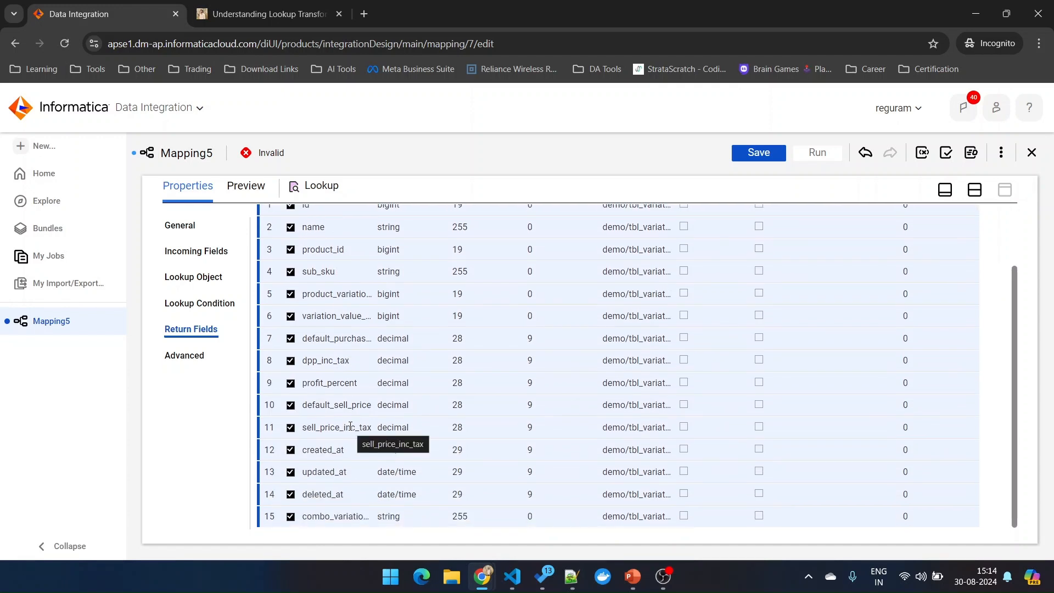
left_click(291, 428)
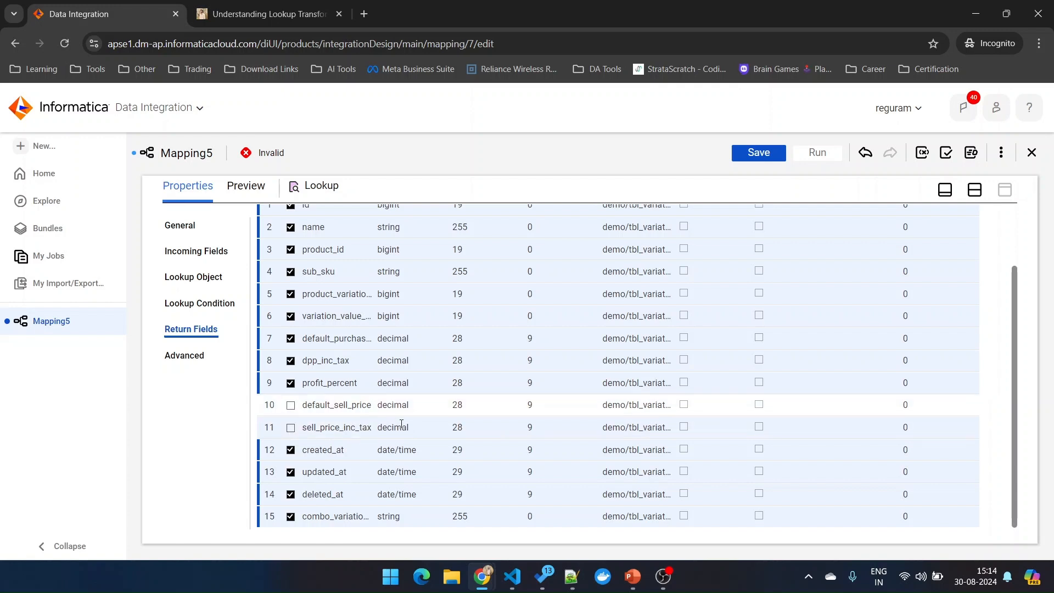
scroll(416, 431, "up", 3)
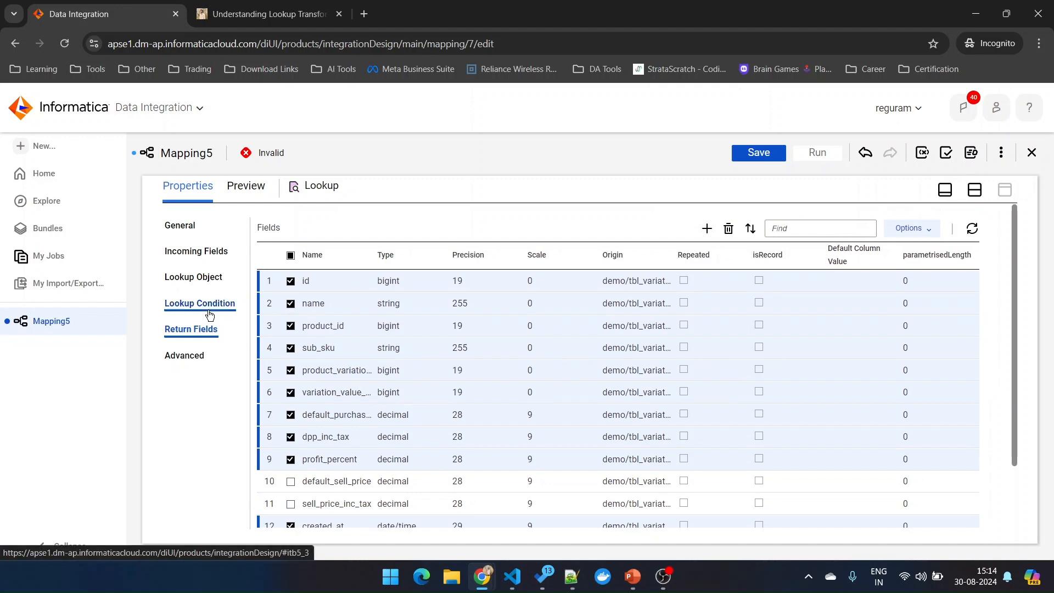
left_click(291, 327)
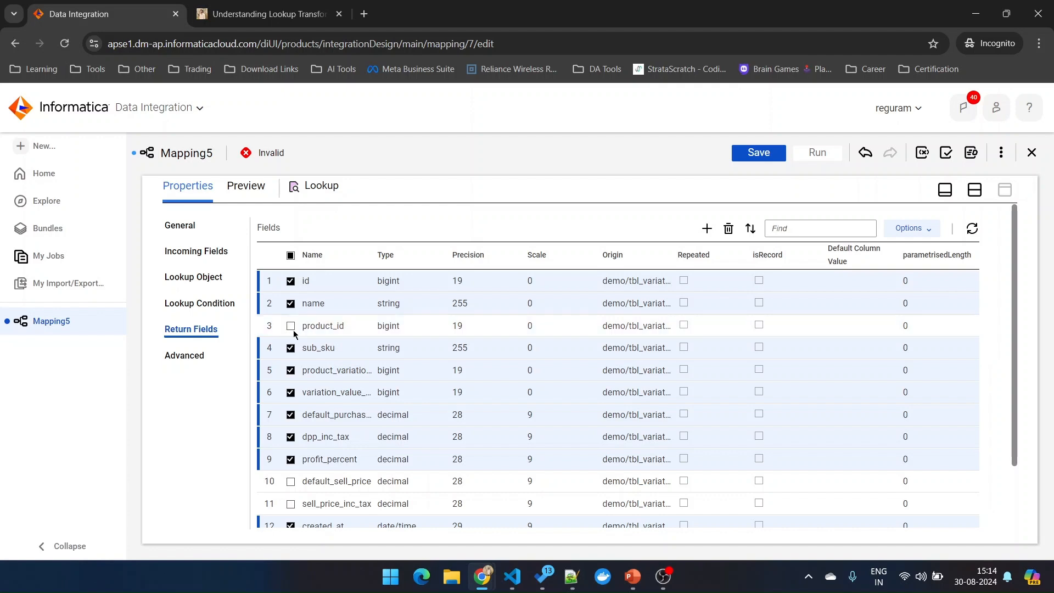
scroll(345, 414, "down", 2)
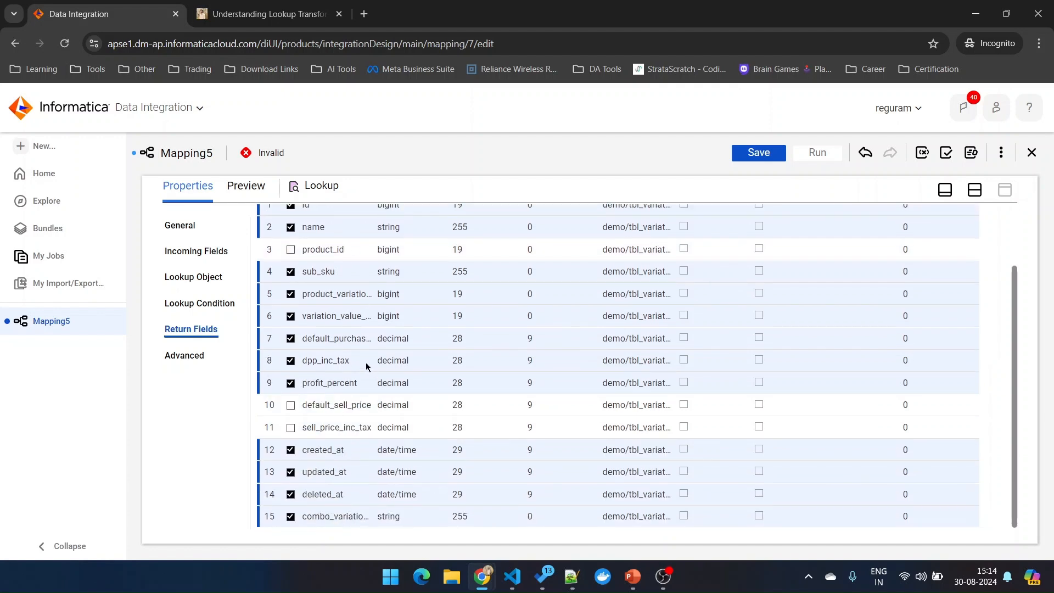
scroll(362, 329, "up", 2)
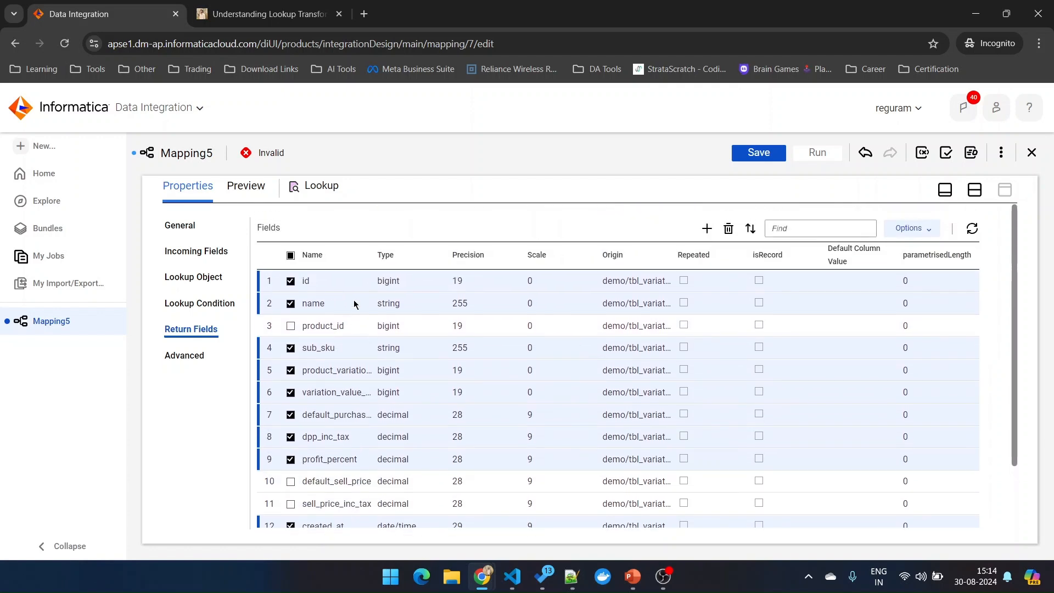
left_click(728, 229)
left_click(551, 386)
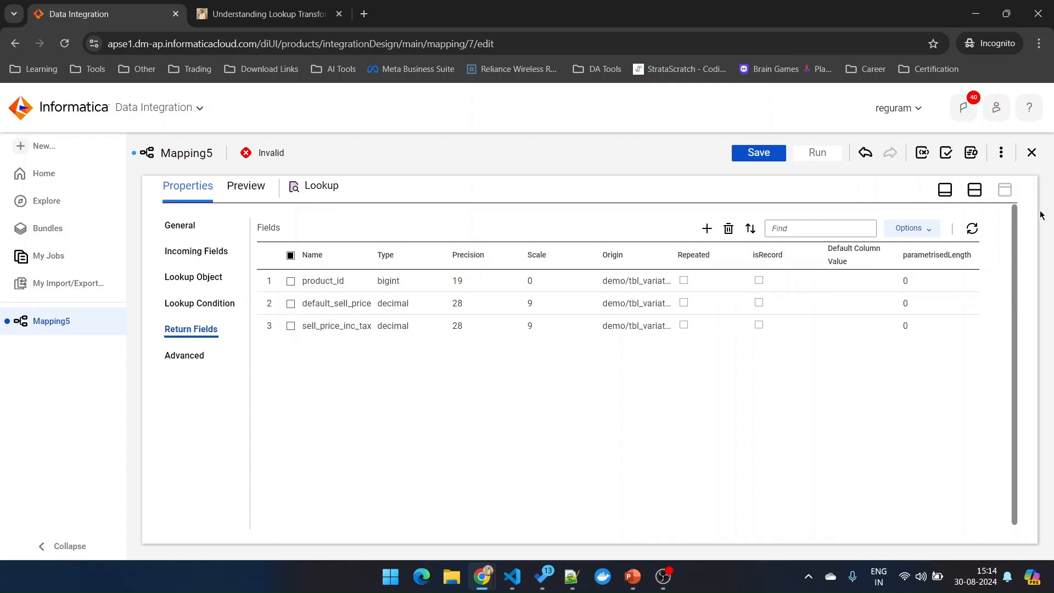
Return to the mapping canvas and space the Lookup and Target transformations further apart from the Source
left_click(975, 190)
left_click_drag(643, 285, 677, 300)
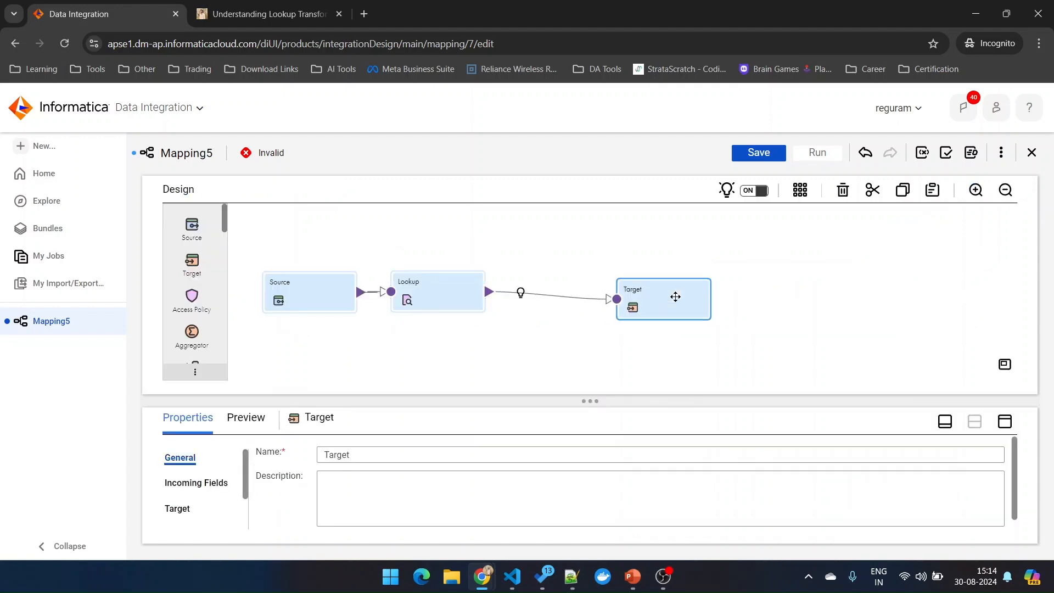
left_click_drag(453, 301, 477, 306)
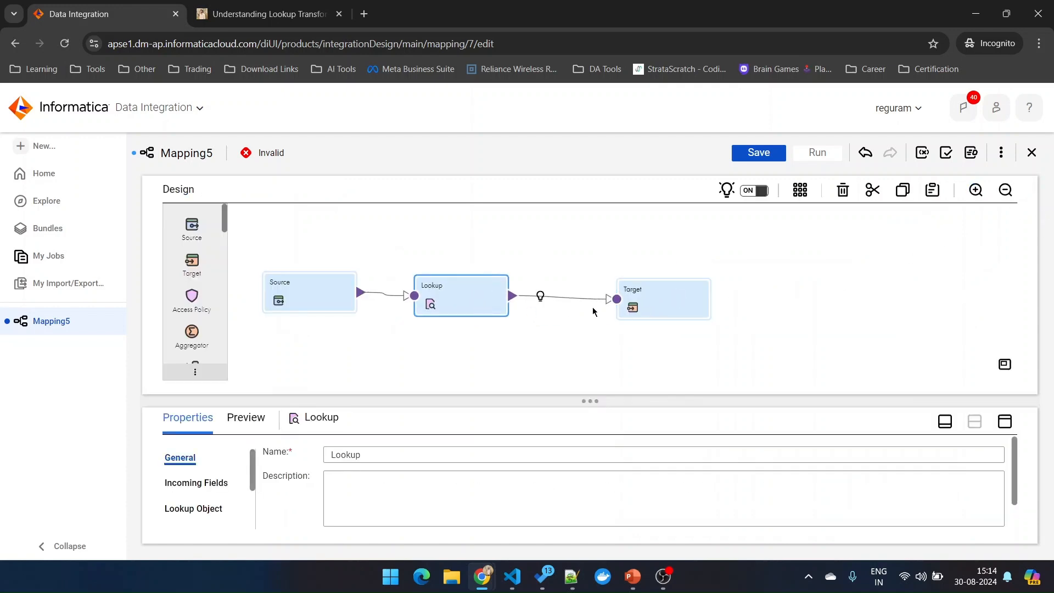
Set the Target transformation's connection to regu_BigQuery (Google BigQuery V2)
left_click(653, 299)
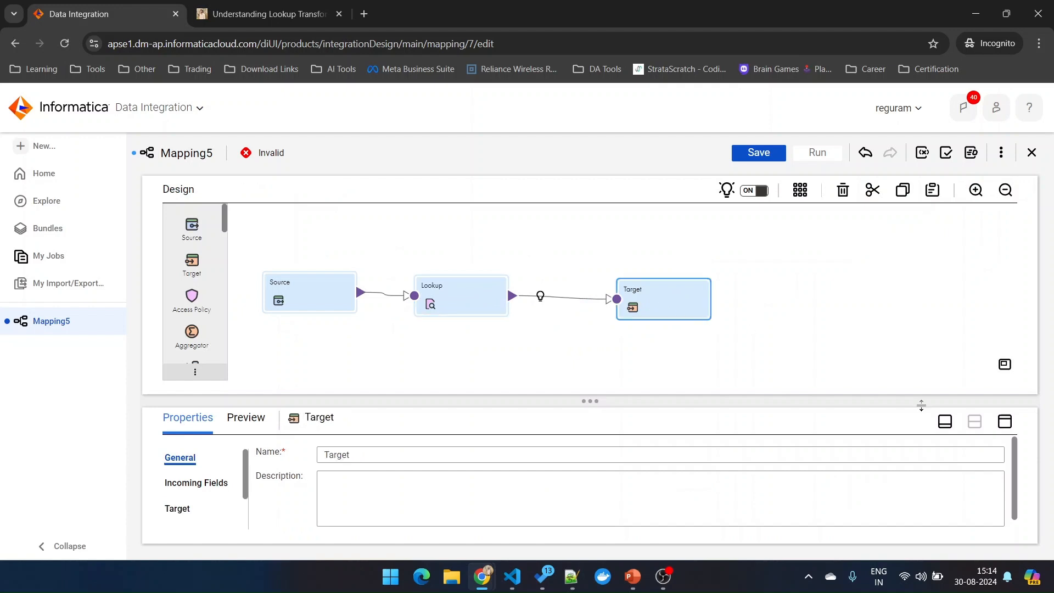
left_click(1005, 421)
left_click(176, 276)
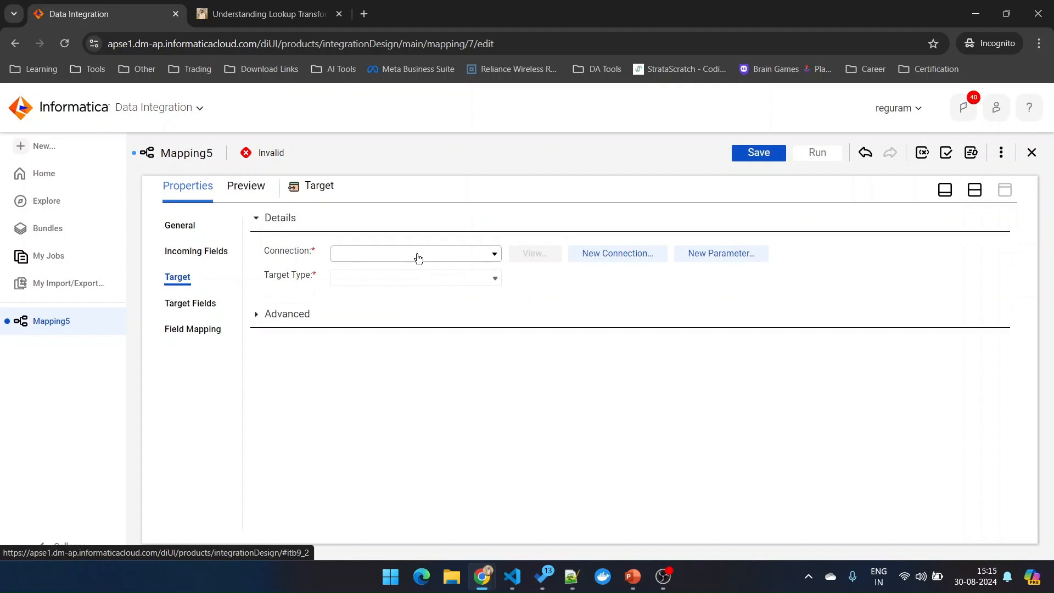
left_click(418, 258)
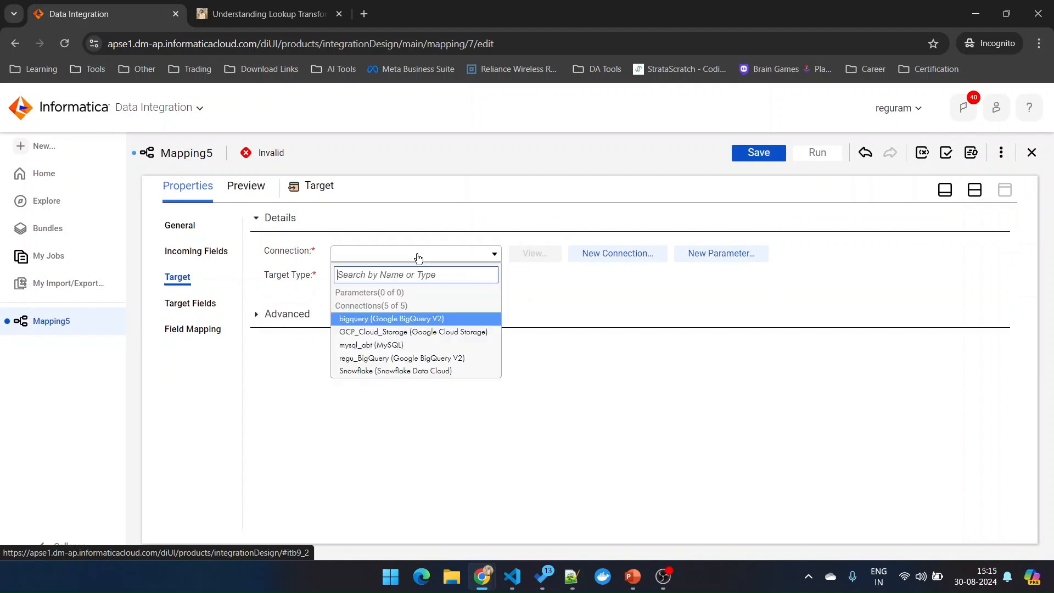
left_click(394, 358)
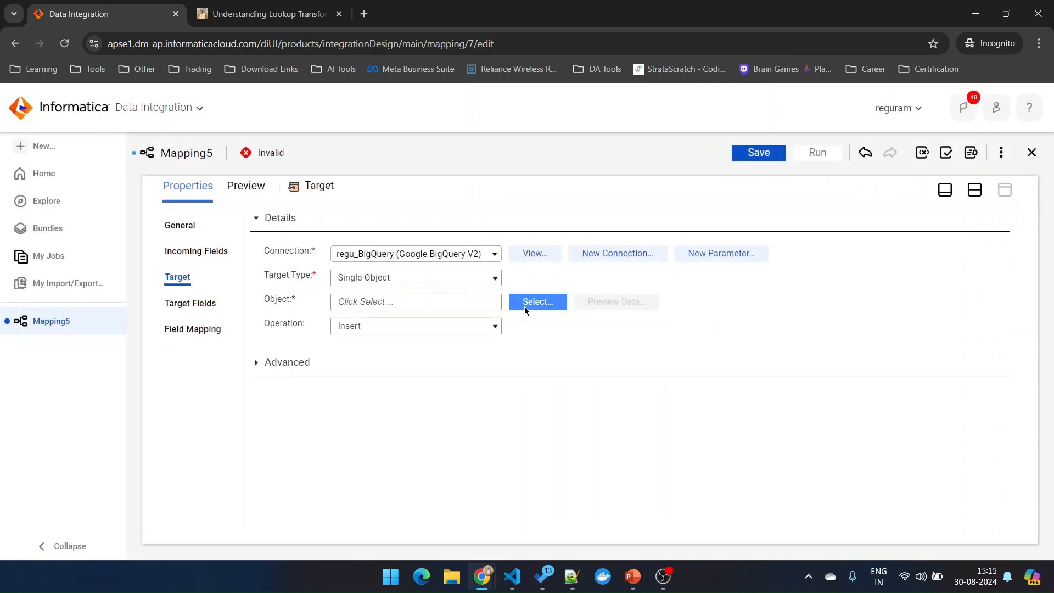
Set the target object to be created new at runtime with the object name curated/tbl_products_with_price
left_click(524, 303)
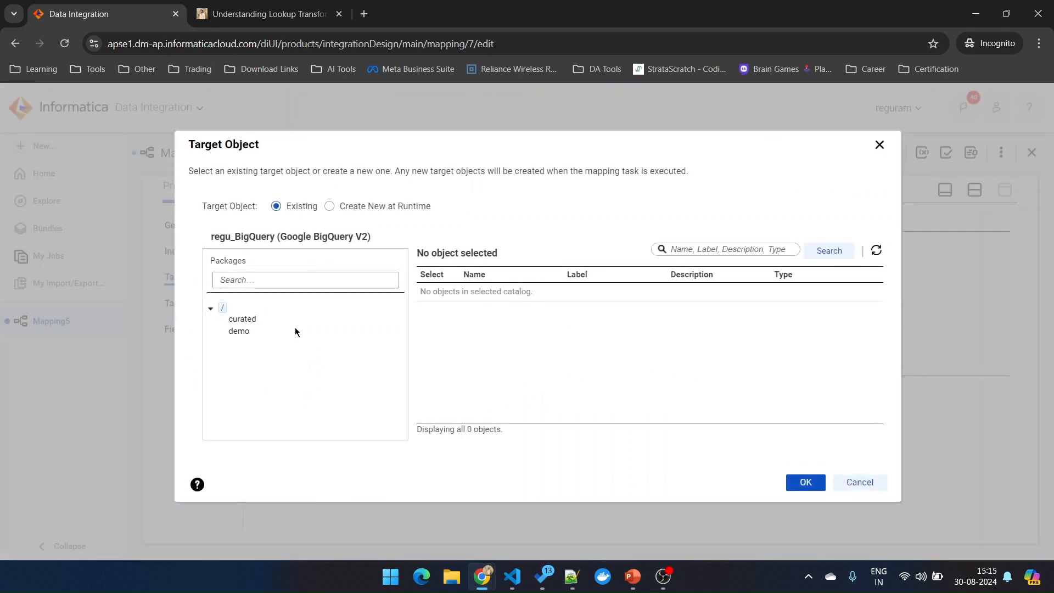
left_click(331, 210)
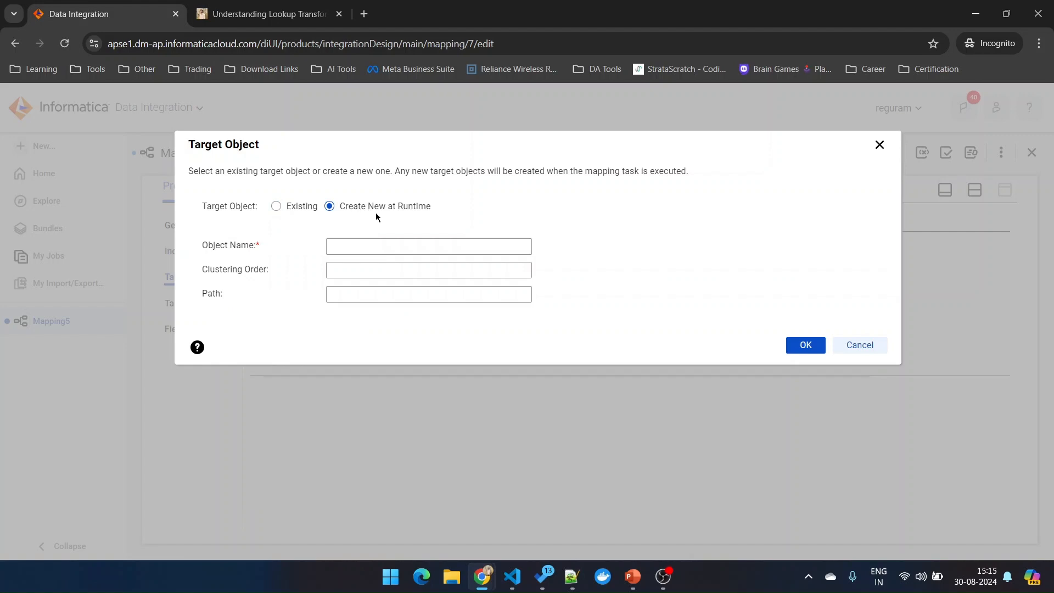
left_click(409, 252)
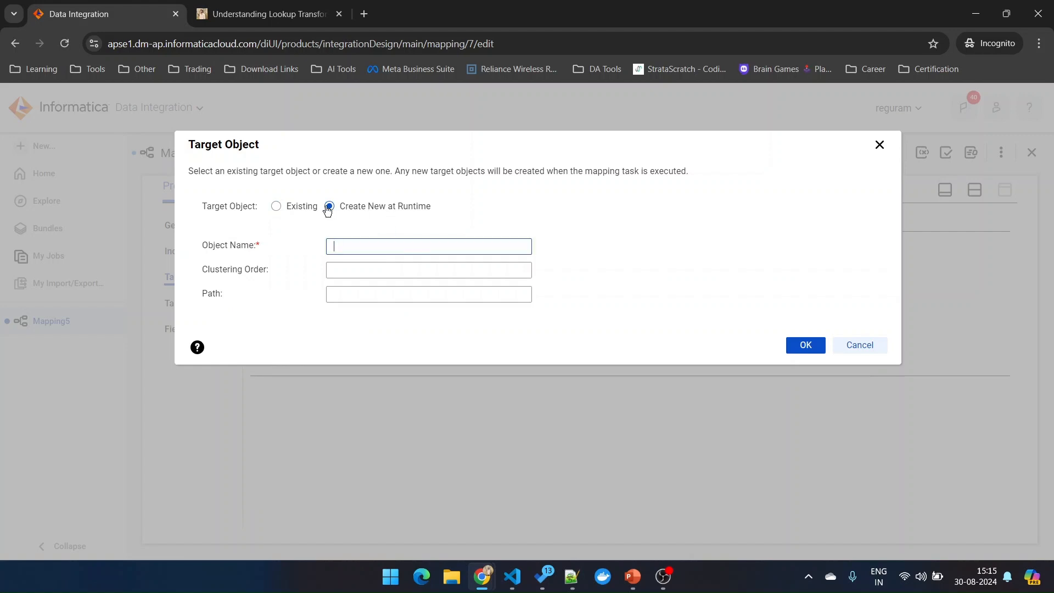
left_click(310, 206)
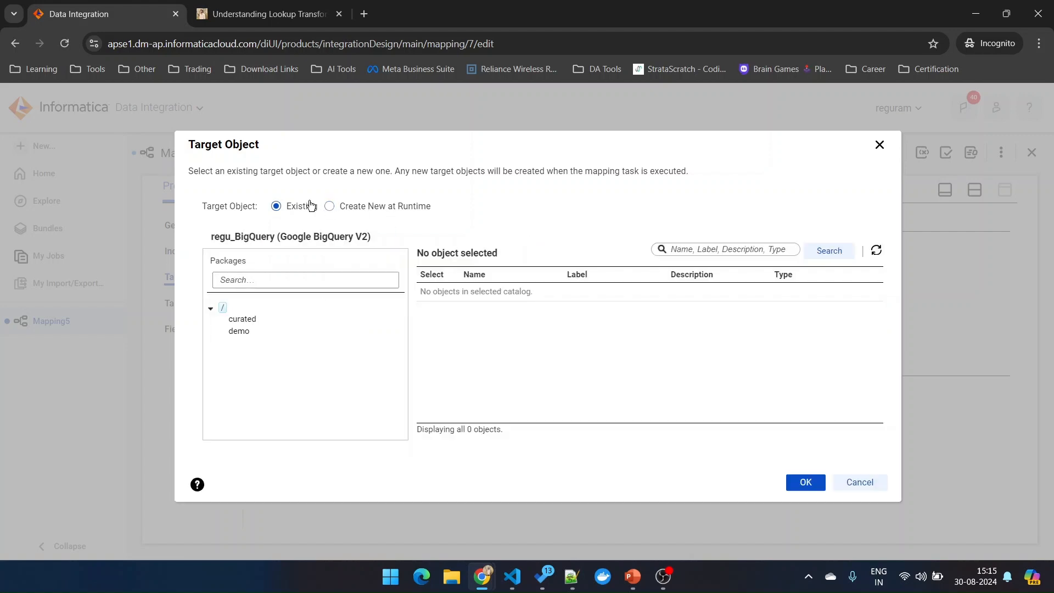
left_click(245, 322)
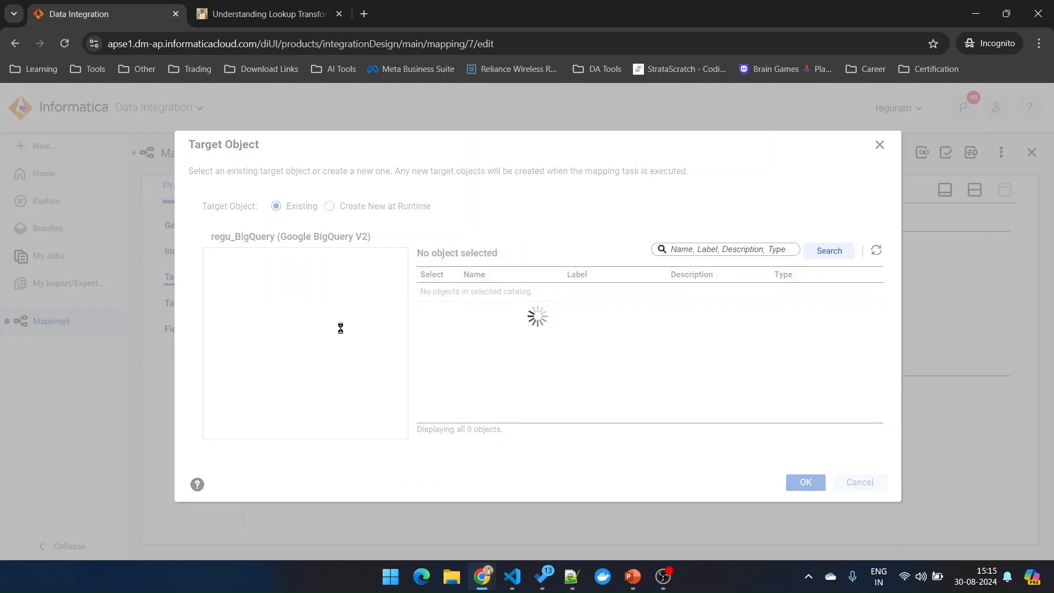
left_click(351, 210)
left_click(358, 249)
type("curated")
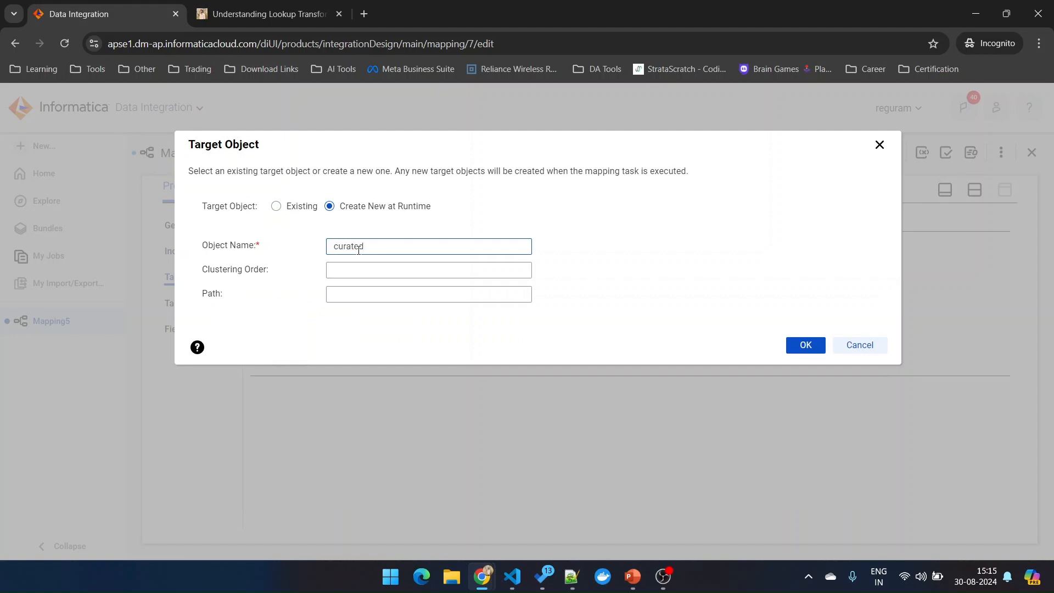
type("/tbl_products_with_price")
left_click_drag(487, 248, 367, 244)
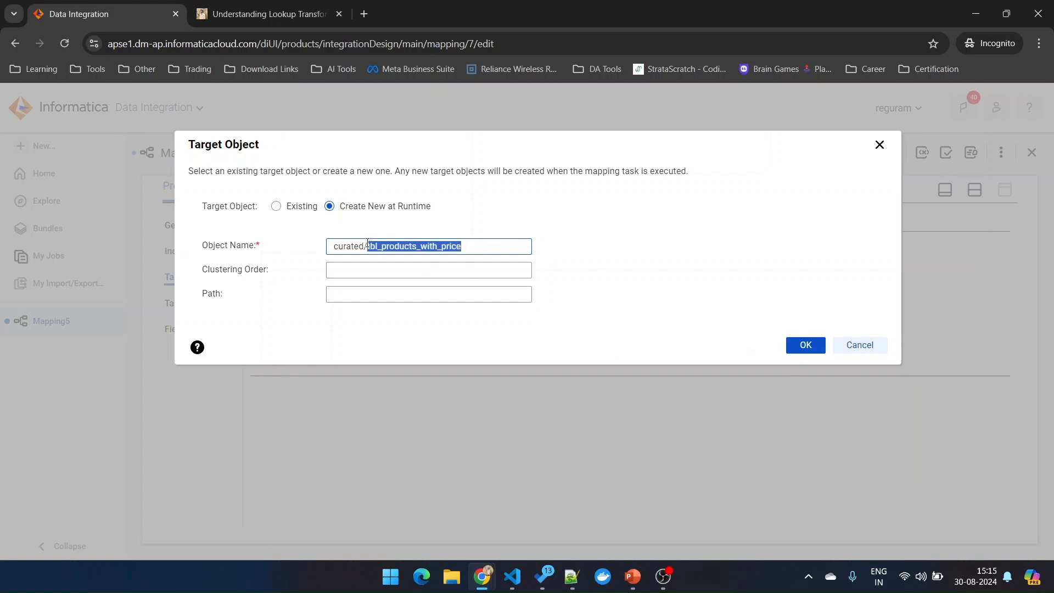
left_click(807, 349)
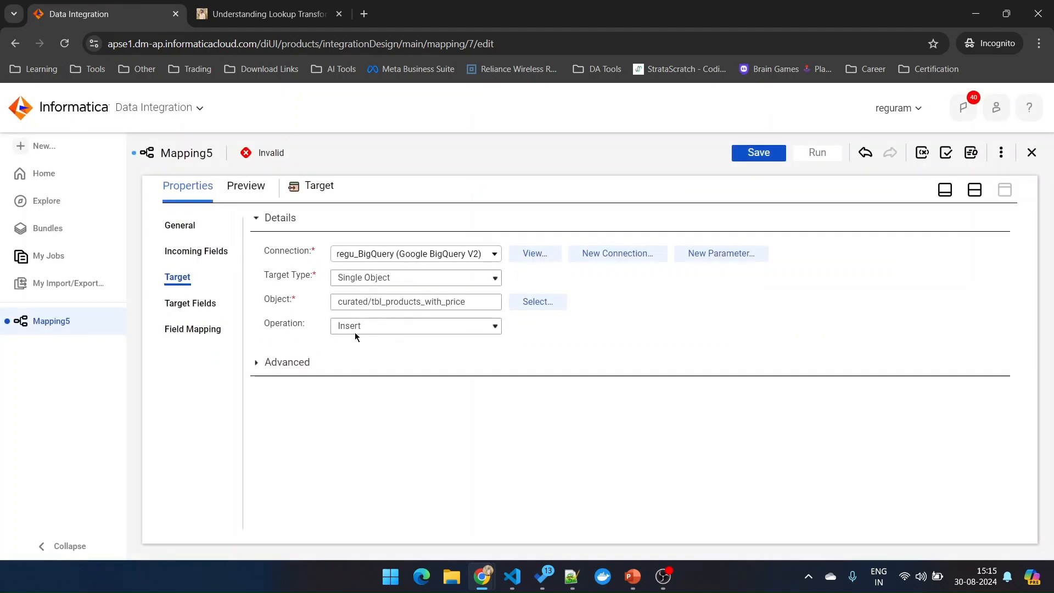
Enable the Truncate target table option in the Target's advanced settings
left_click(255, 362)
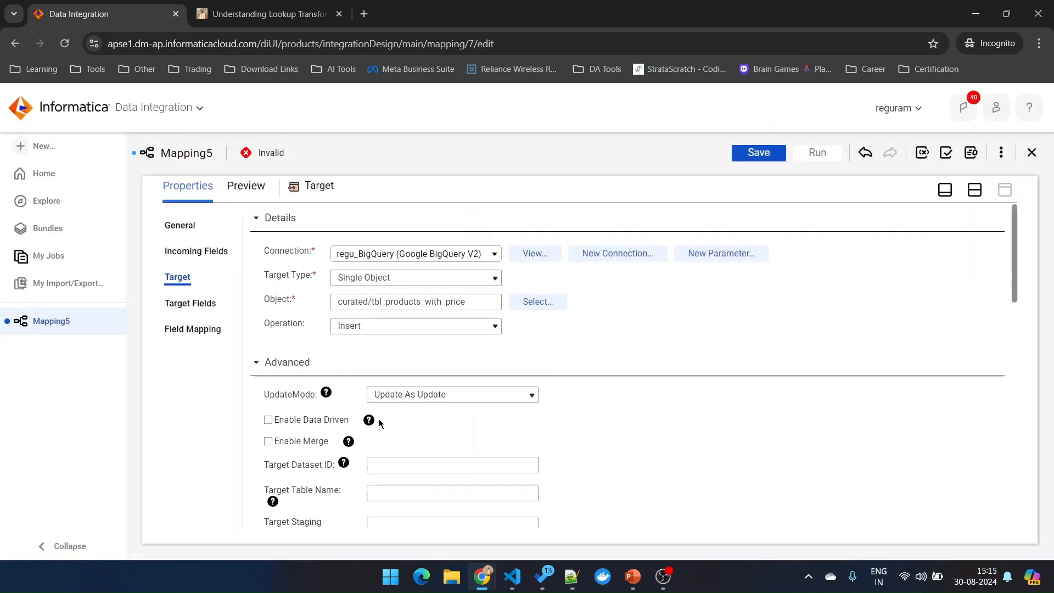
scroll(379, 424, "down", 12)
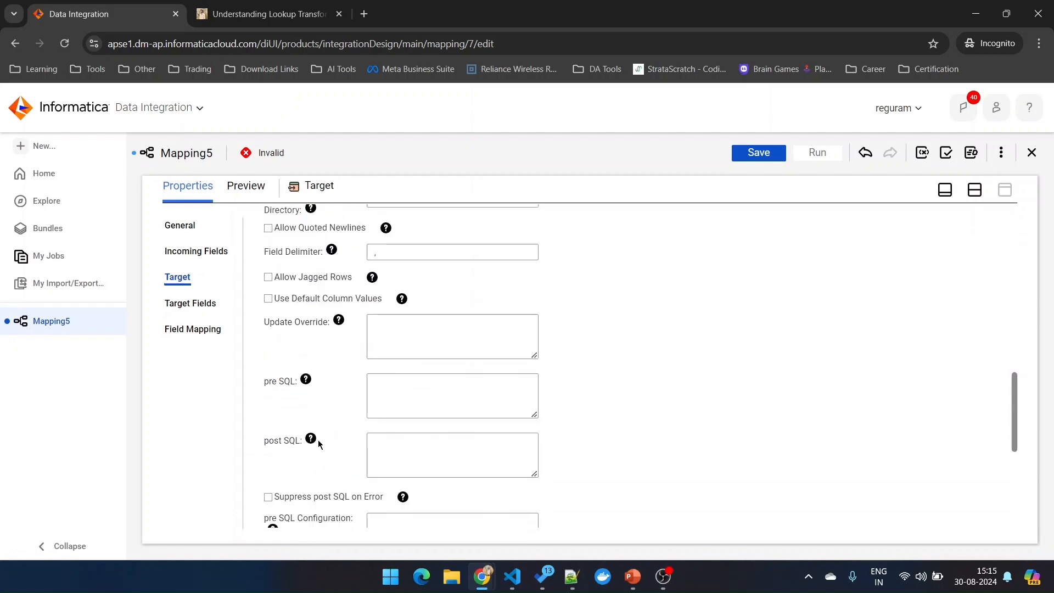
scroll(319, 442, "down", 3)
left_click(268, 460)
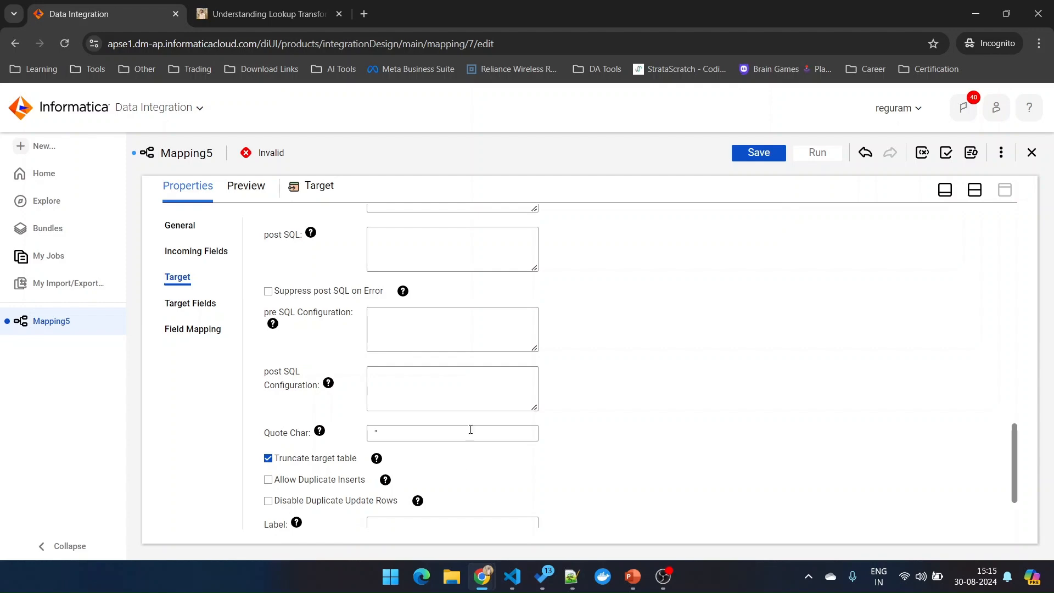
scroll(487, 439, "up", 20)
scroll(541, 398, "up", 5)
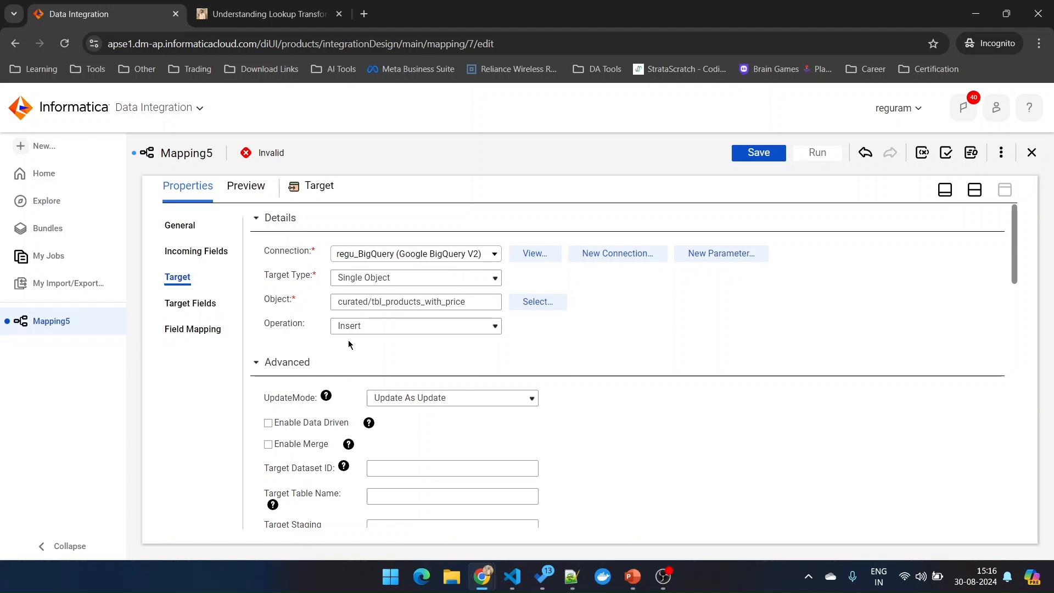
Examine the Target's incoming fields, comparing the names and origins of the tbl_variations and src_-prefixed tbl_products fields
left_click(974, 190)
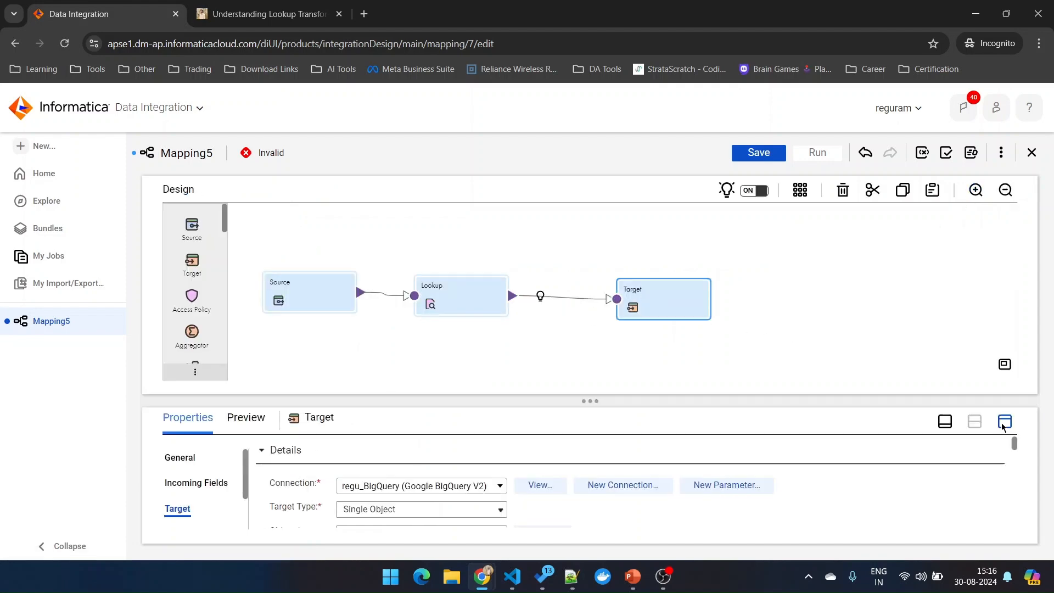
left_click(1003, 423)
left_click(187, 305)
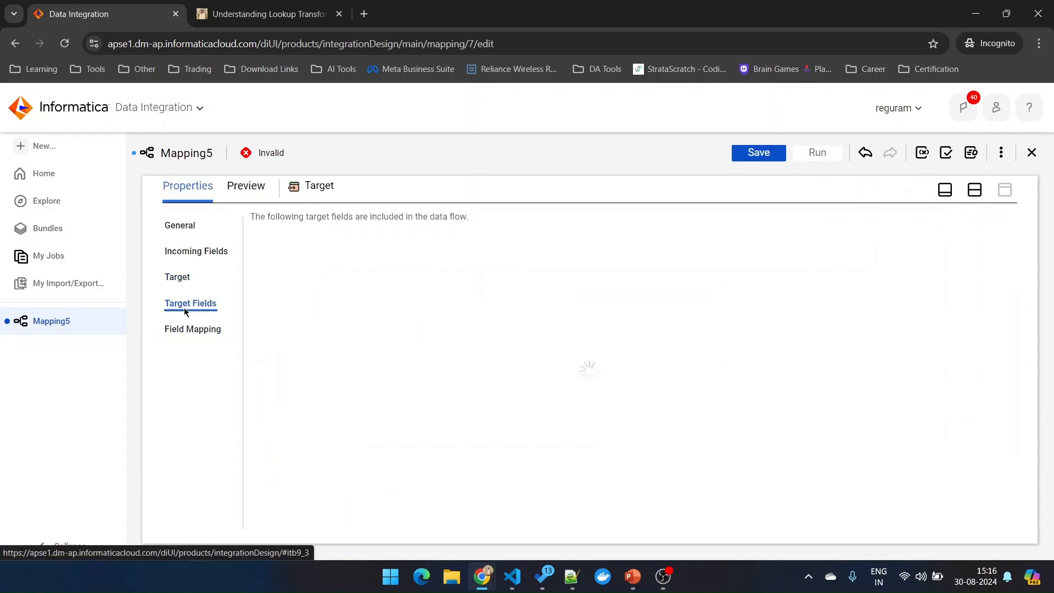
left_click(181, 253)
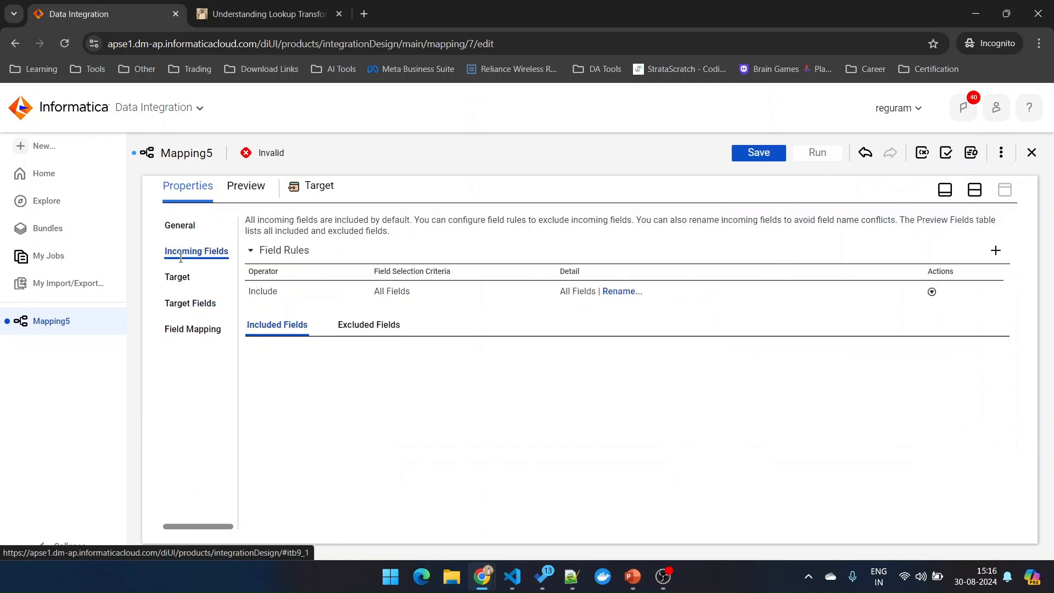
scroll(384, 406, "down", 3)
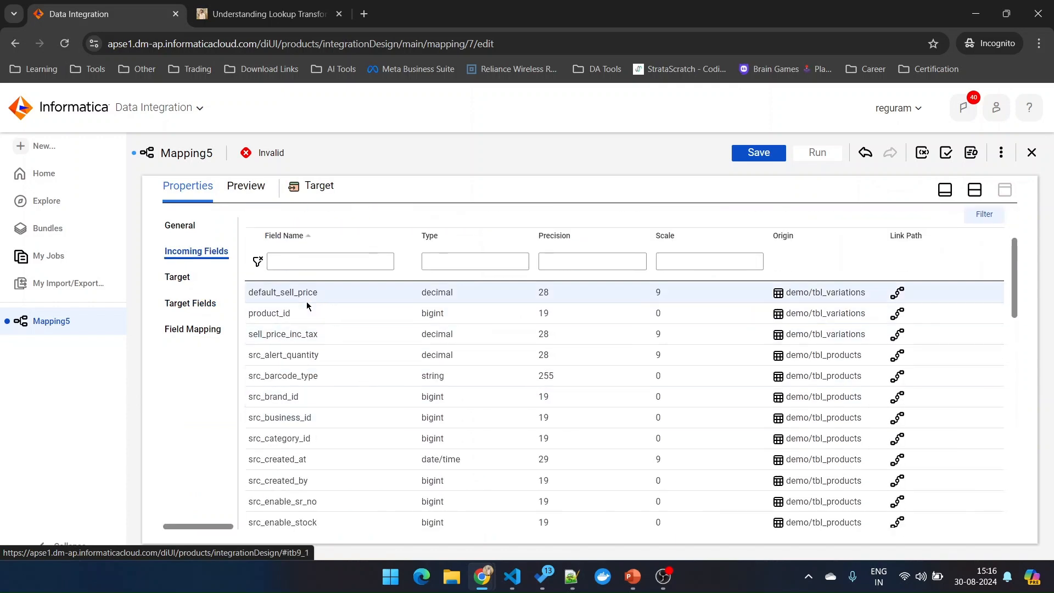
scroll(301, 344, "down", 1)
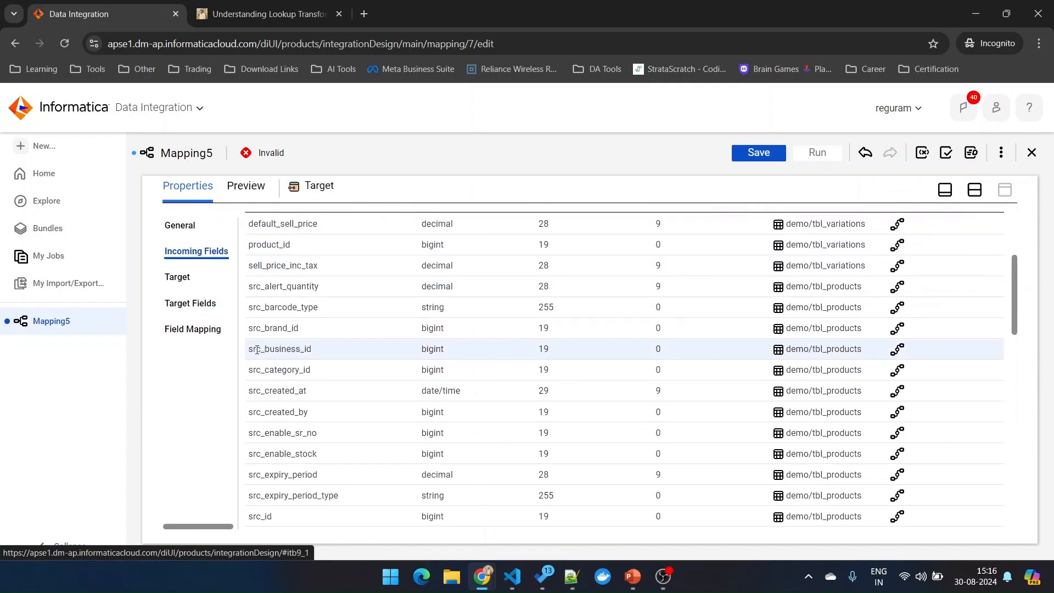
left_click_drag(265, 349, 248, 349)
left_click(301, 352)
scroll(329, 356, "up", 3)
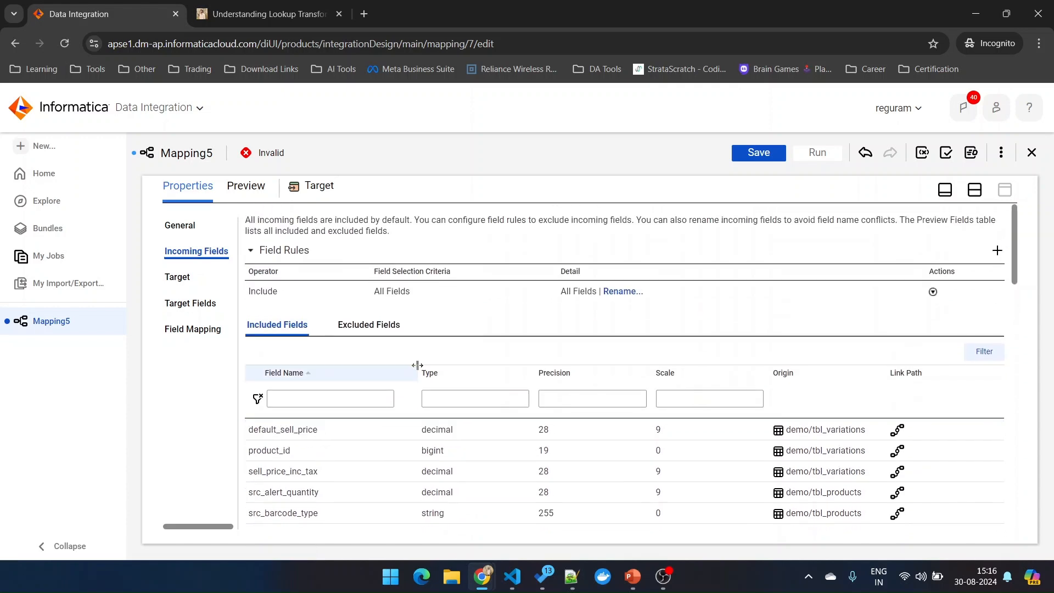
Insert an Expression transformation on the link between the Lookup and the Target and select it
left_click(974, 189)
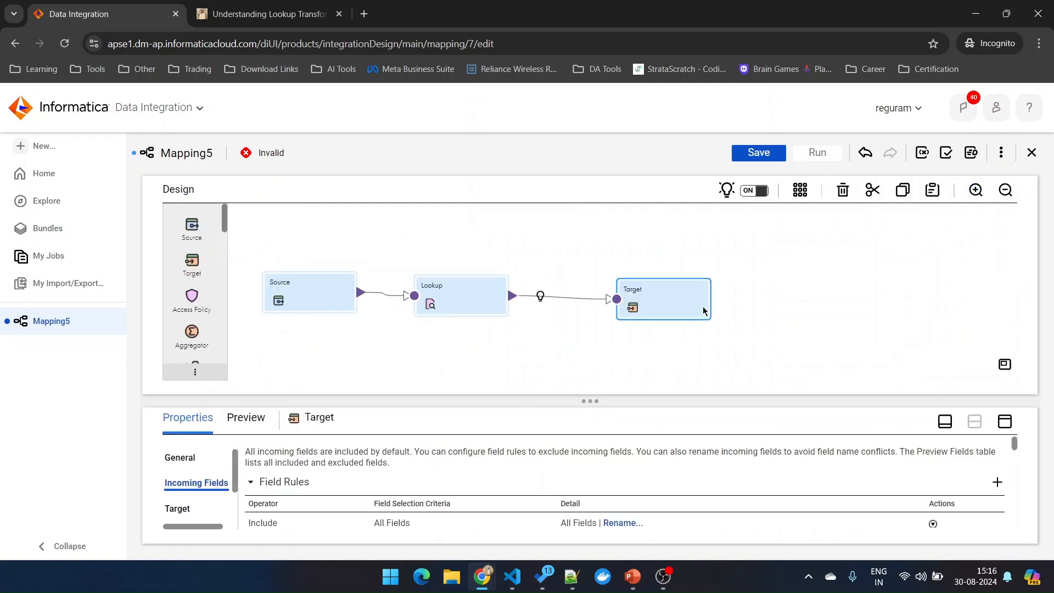
left_click(540, 296)
left_click(561, 325)
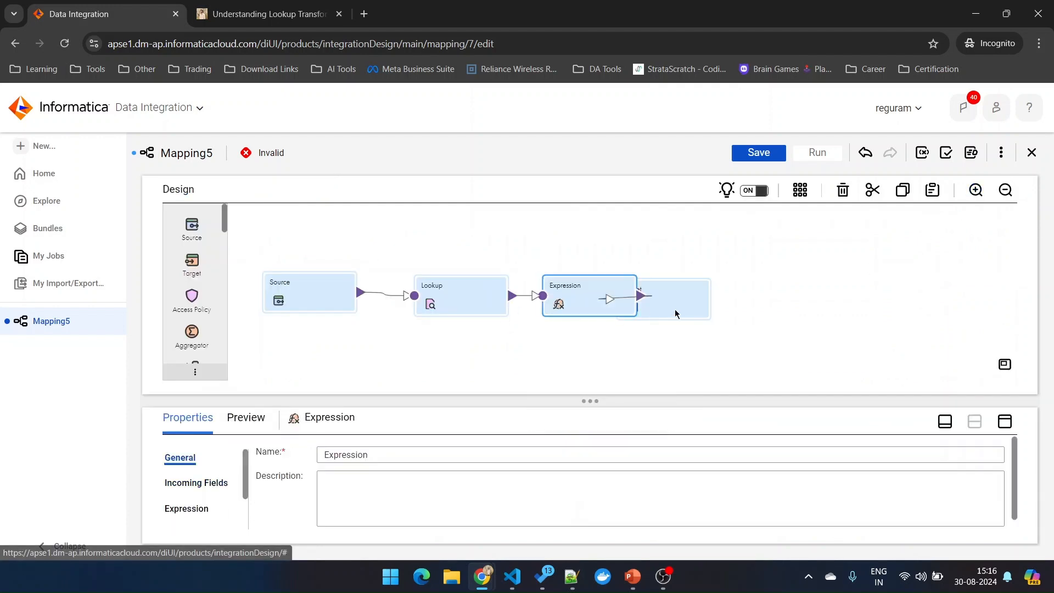
left_click(599, 301)
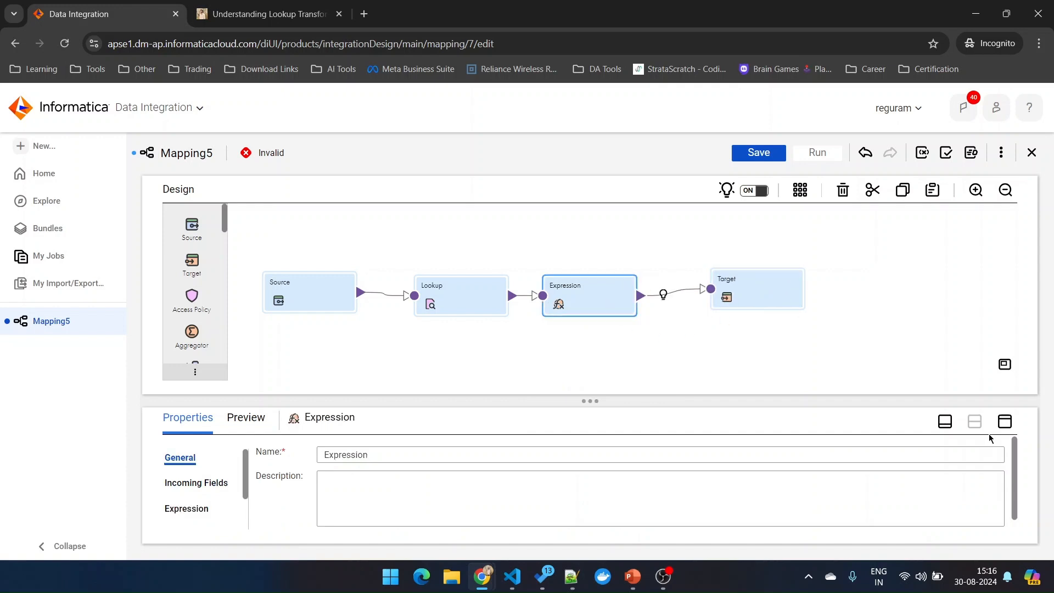
Set the Expression's incoming field rule to include Named Fields, selecting only default_sell_price and sell_price_inc_tax
left_click(1005, 421)
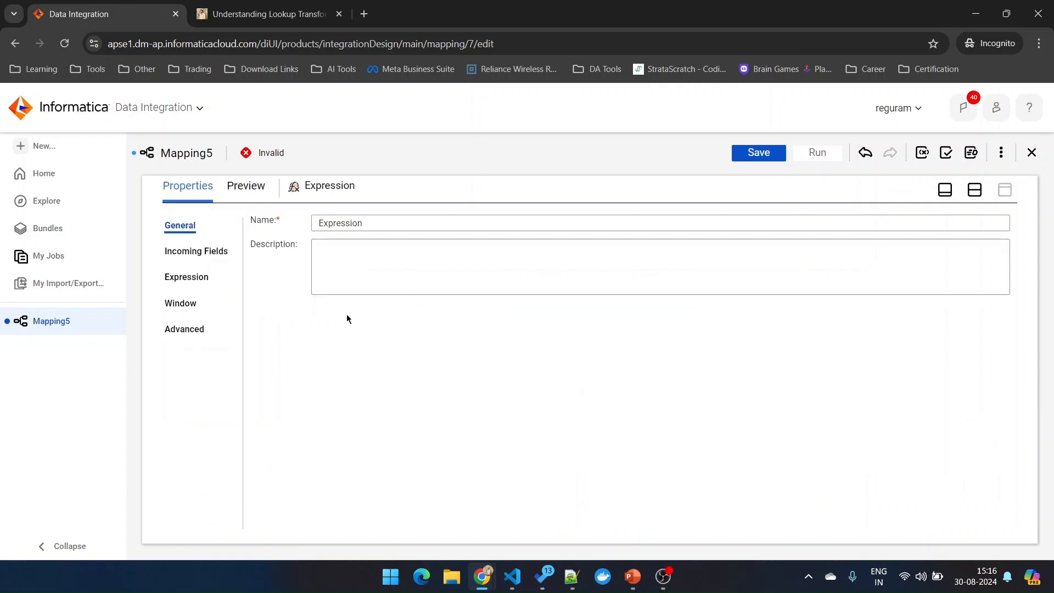
left_click(180, 254)
left_click(594, 301)
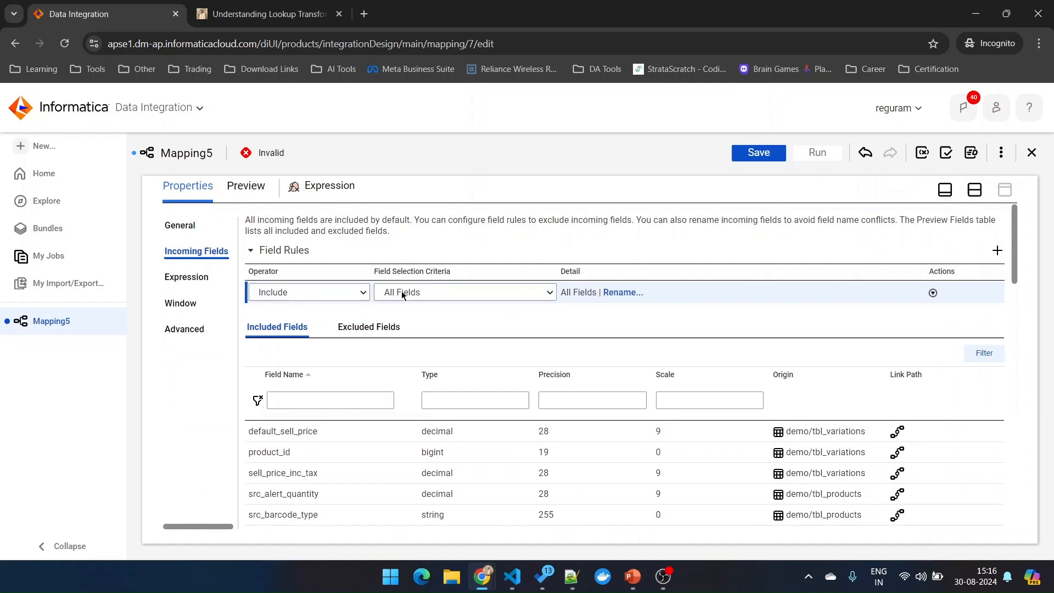
left_click(400, 291)
left_click(403, 327)
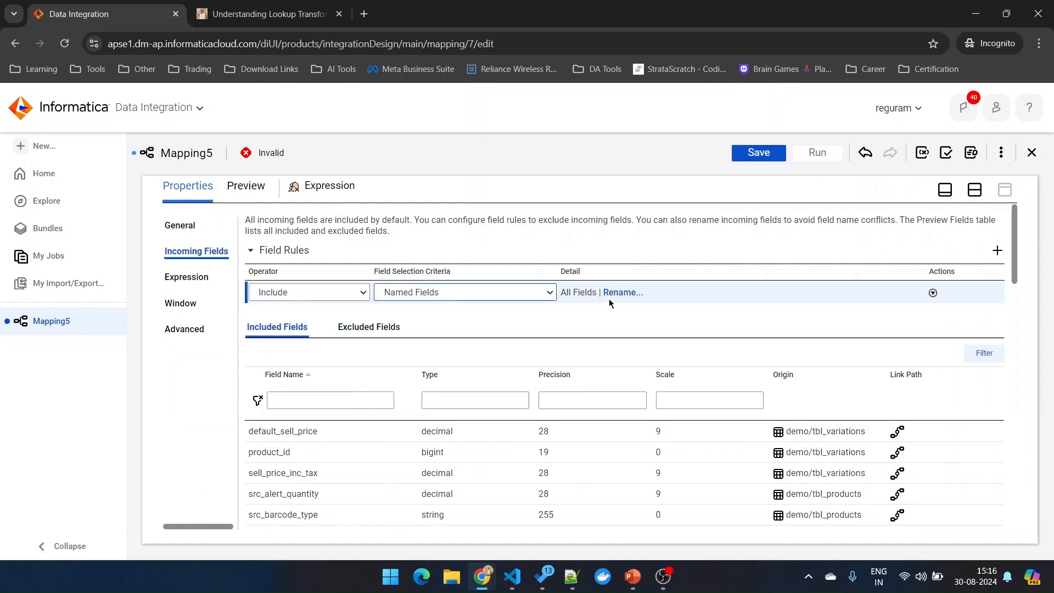
left_click(577, 325)
left_click(594, 291)
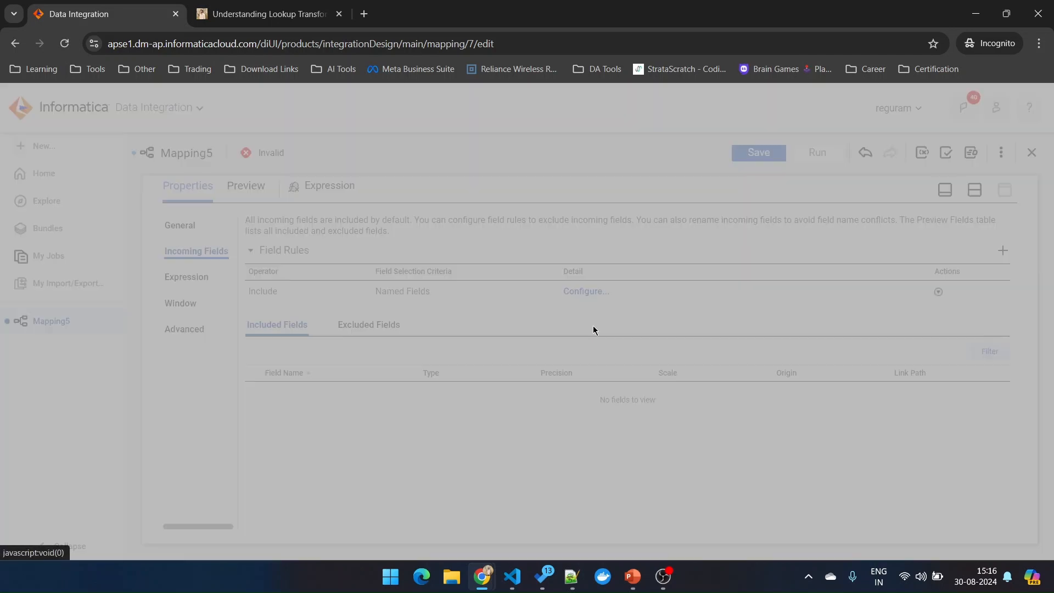
left_click(336, 313)
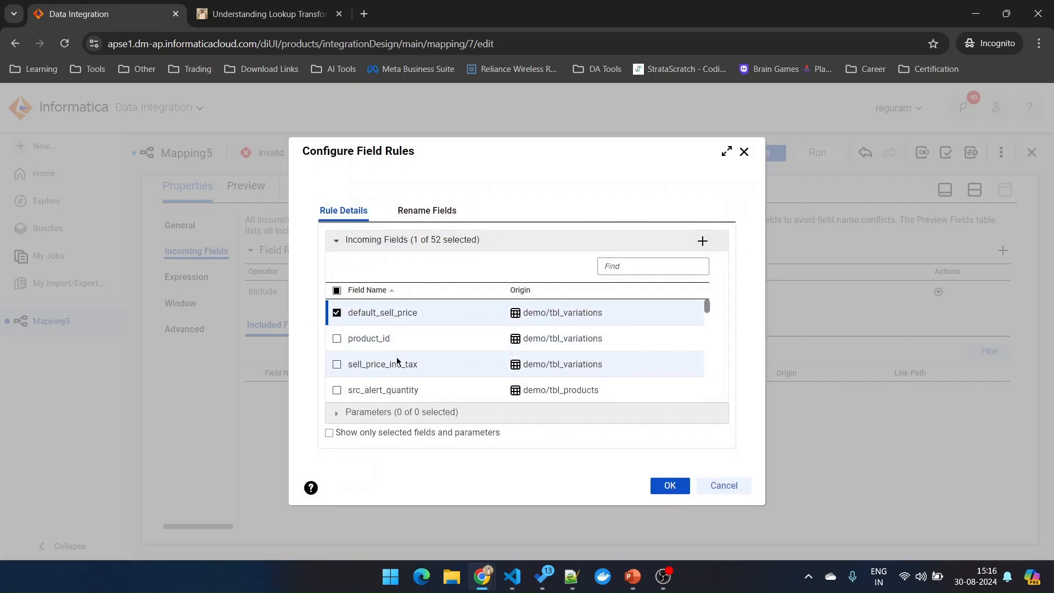
left_click(337, 364)
left_click(673, 486)
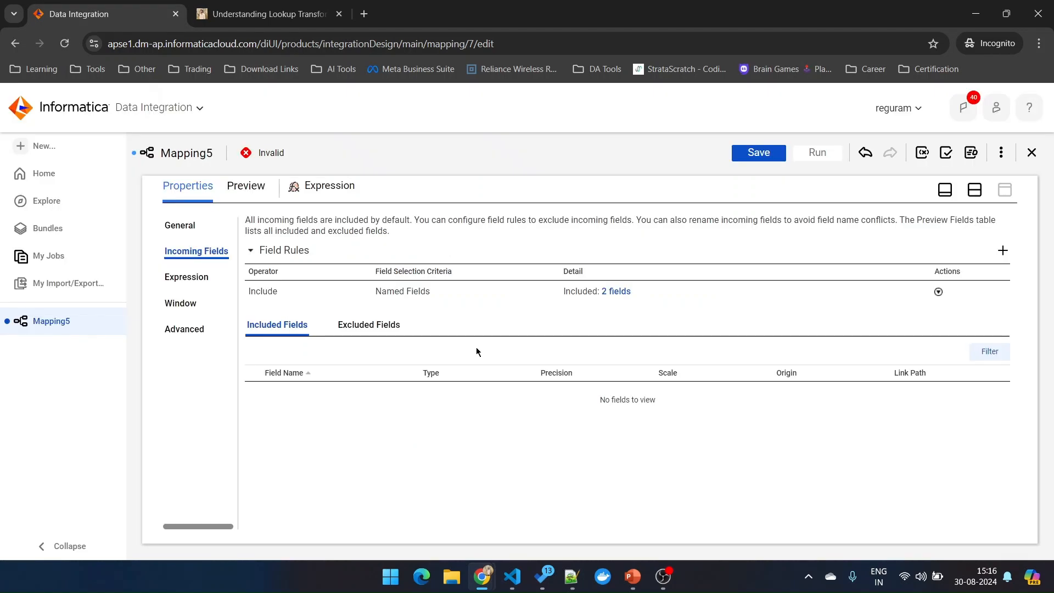
Return to the mapping canvas, link the Source directly to the Target, and align the Target with the flow
left_click(973, 191)
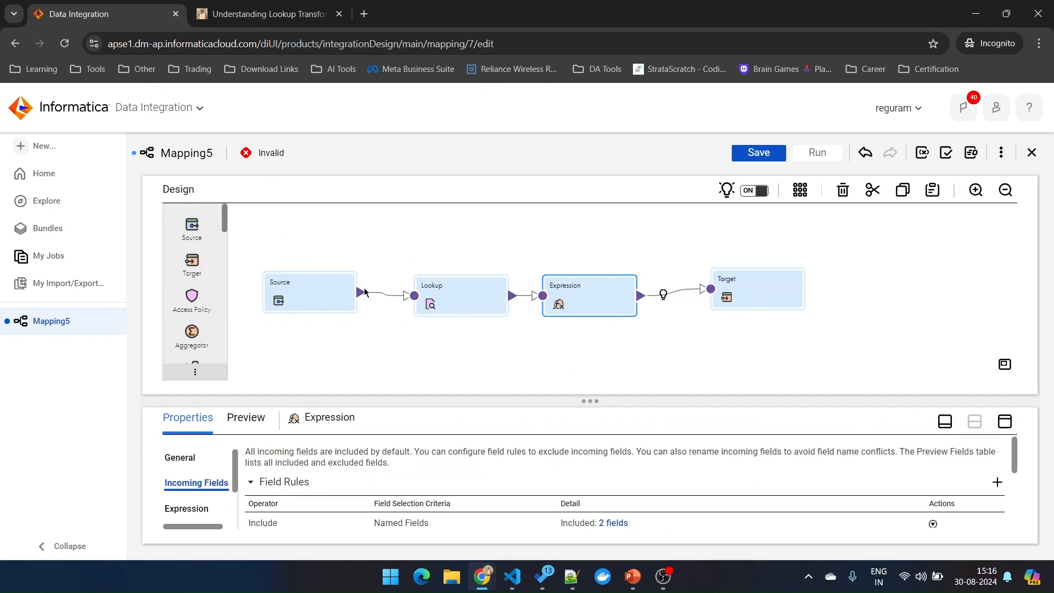
left_click_drag(456, 253, 712, 290)
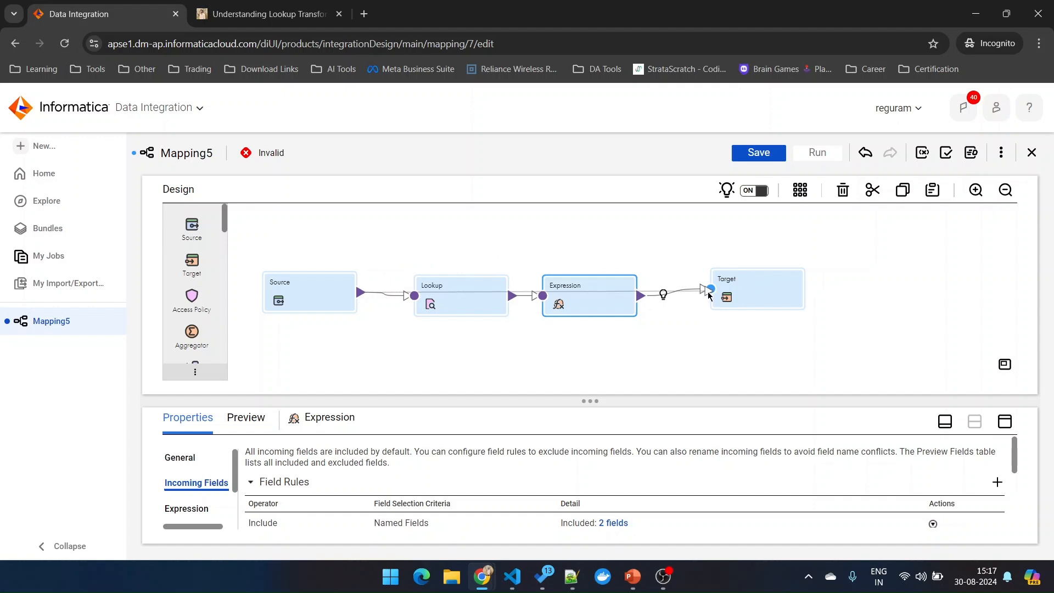
left_click(756, 296)
left_click_drag(756, 296, 759, 300)
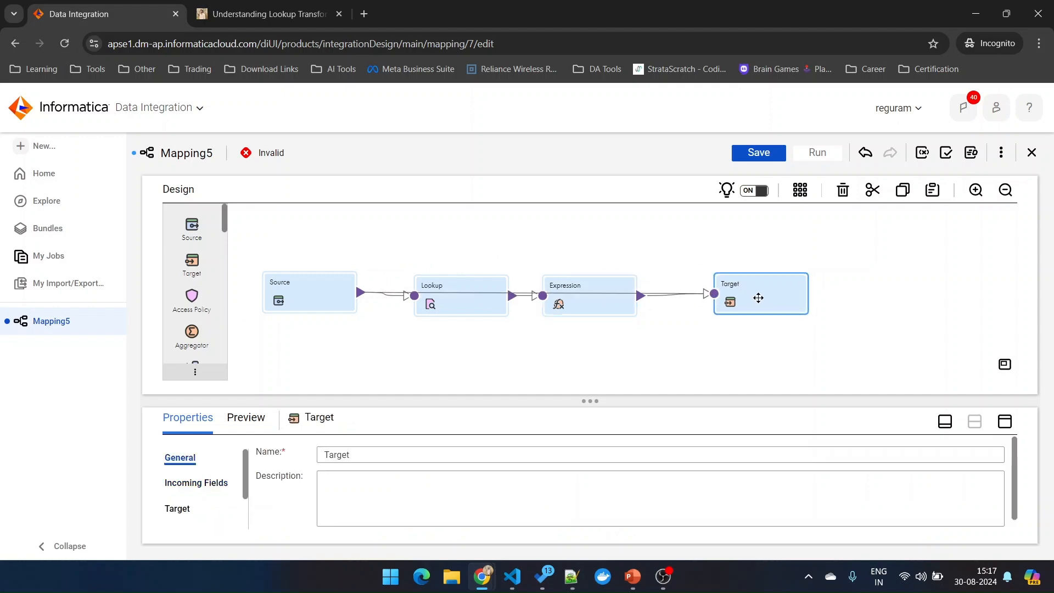
Review the Target's incoming fields to check the tbl_products fields and the two price fields from tbl_variations
left_click(1005, 421)
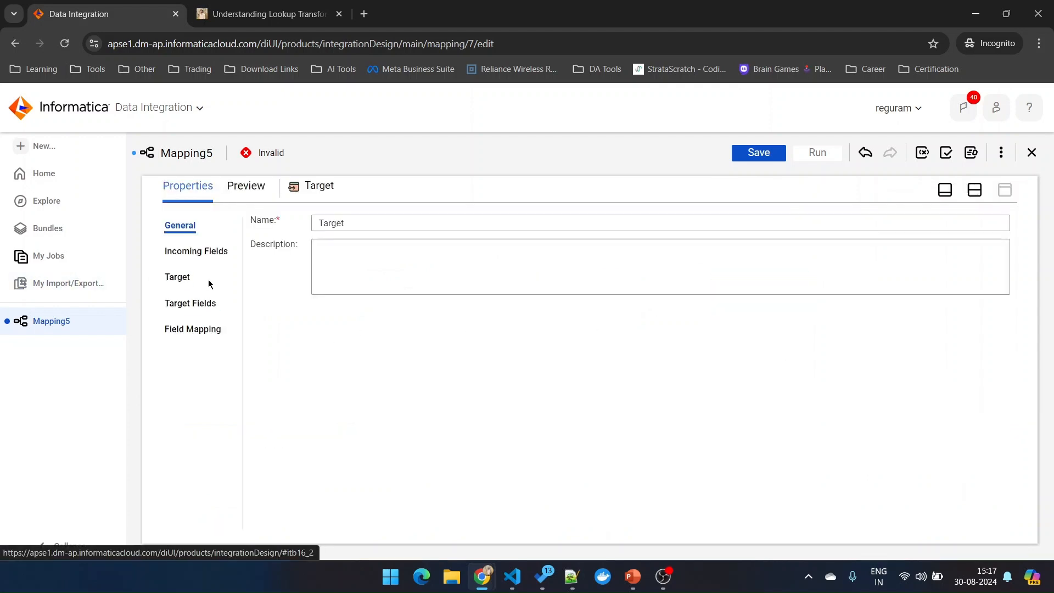
left_click(196, 251)
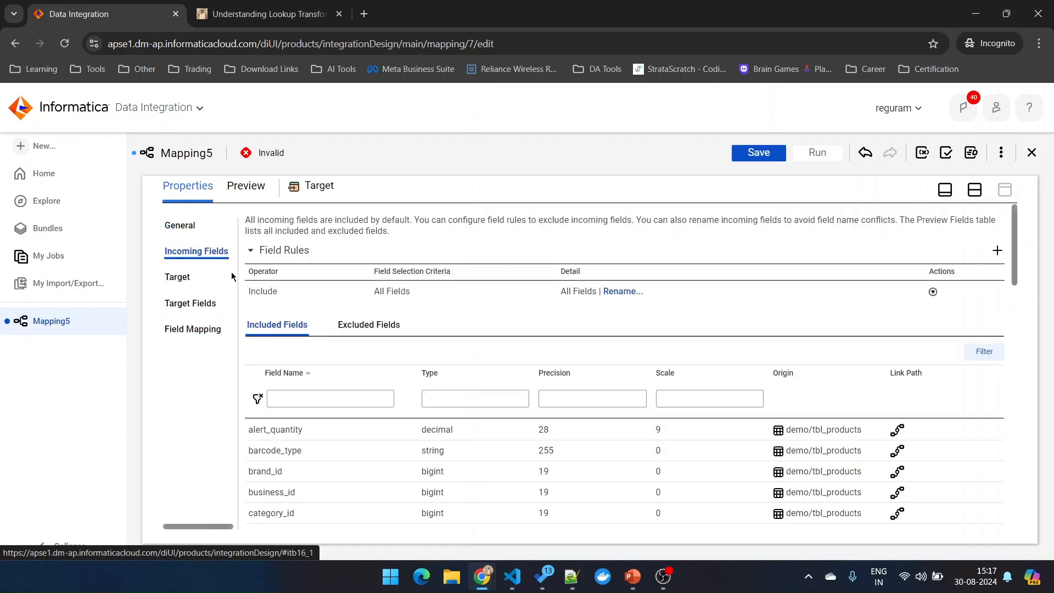
scroll(395, 377, "down", 1)
scroll(408, 396, "down", 10)
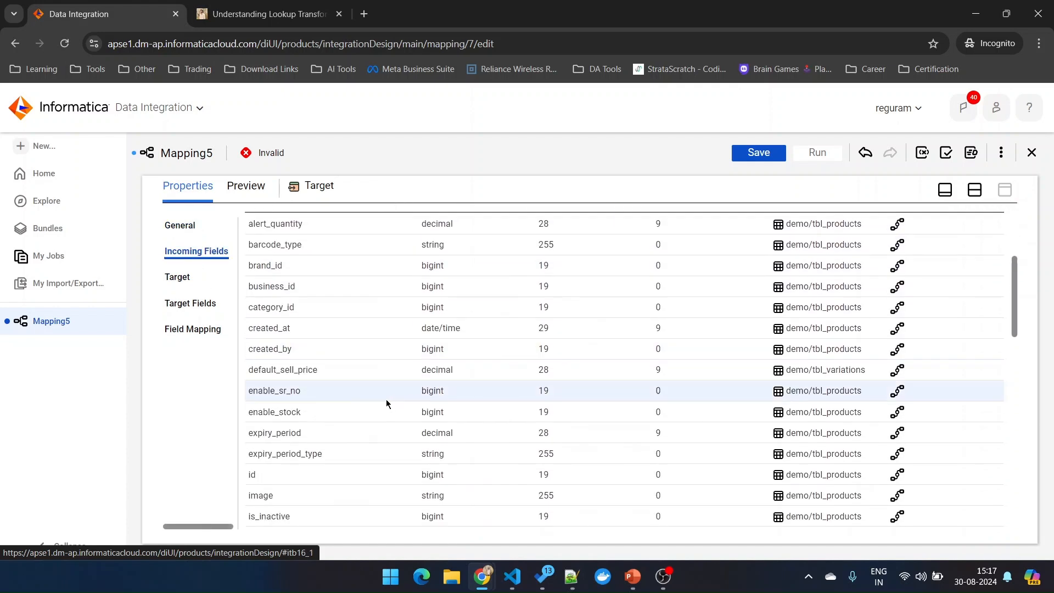
scroll(363, 432, "down", 5)
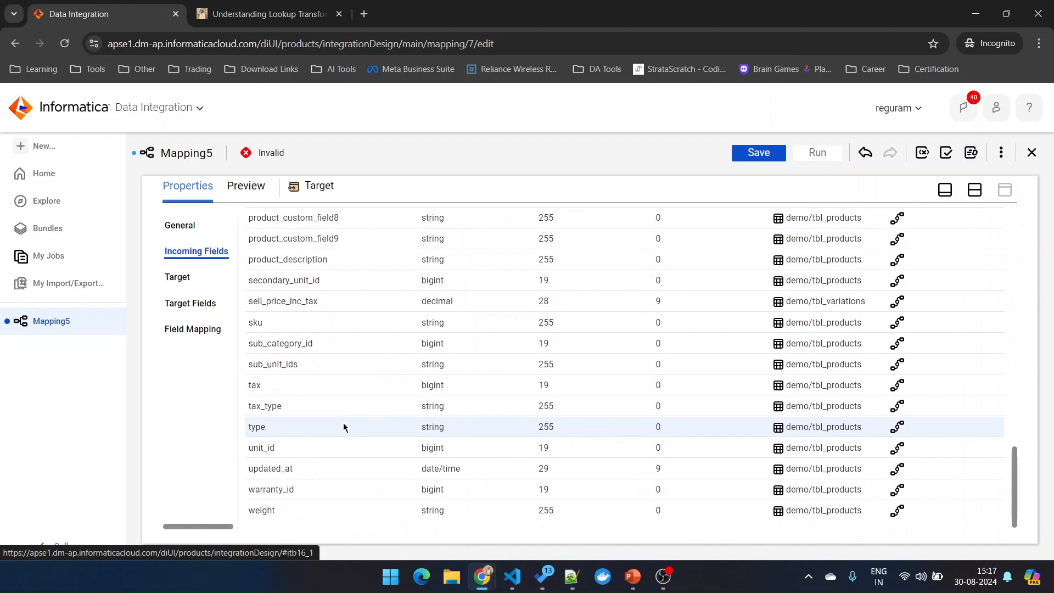
scroll(368, 442, "up", 1)
scroll(373, 441, "up", 8)
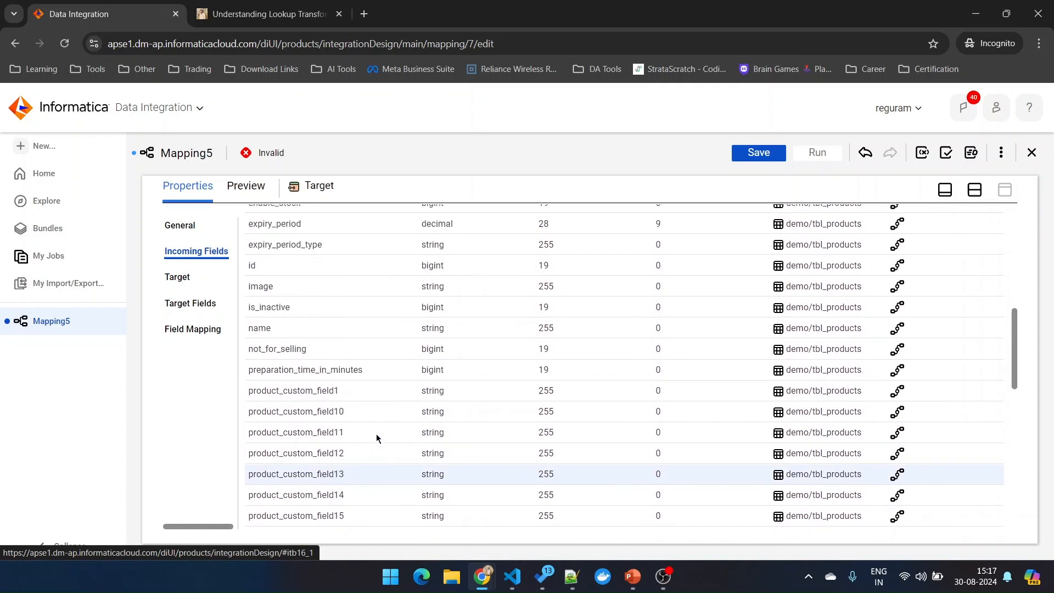
scroll(331, 359, "up", 5)
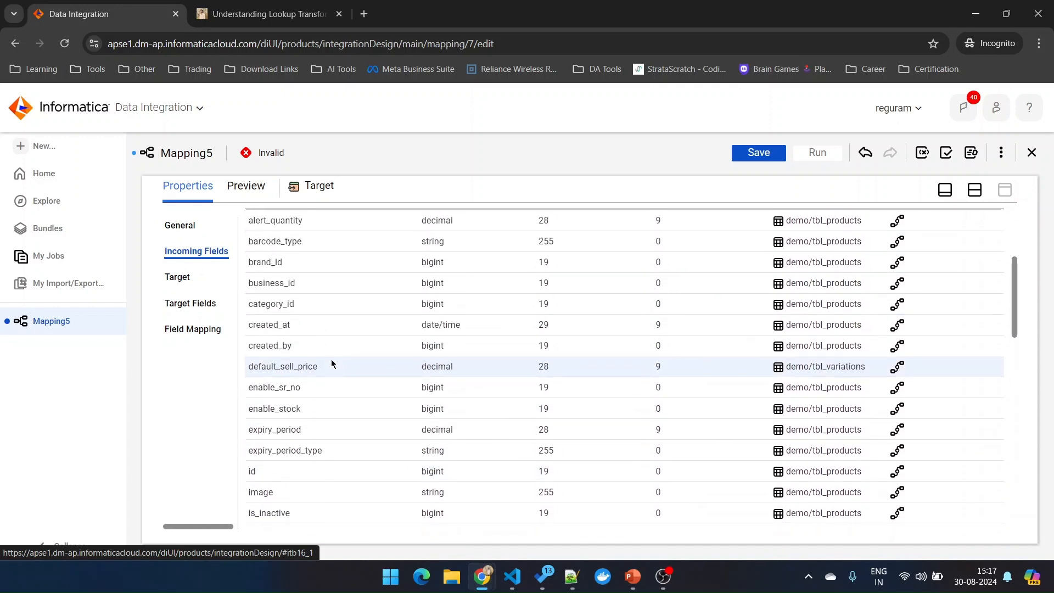
Check the Target's connection and object settings, save the mapping, and return to the canvas
left_click(177, 278)
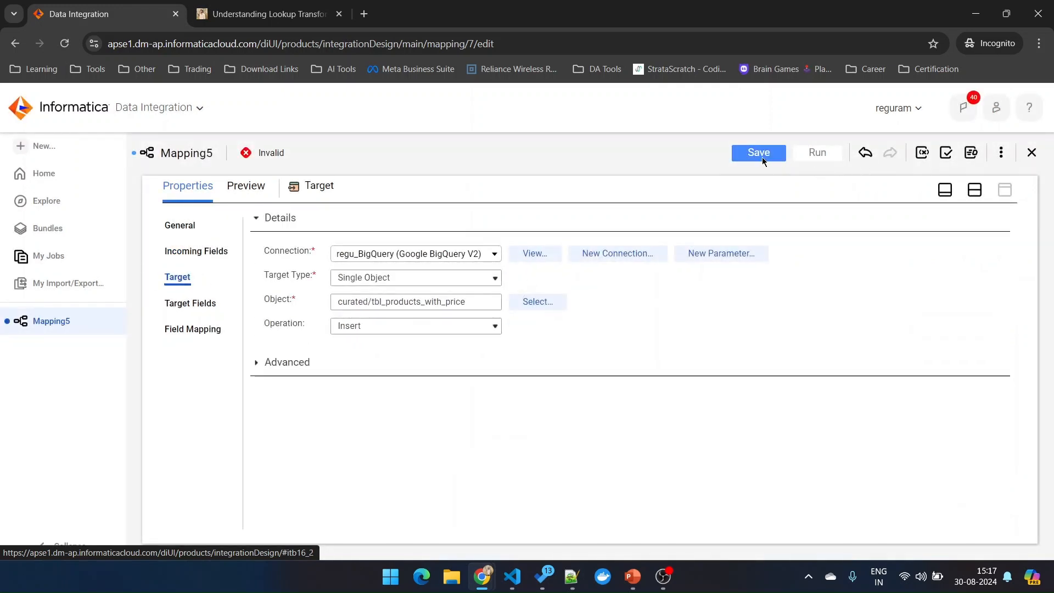
left_click(760, 154)
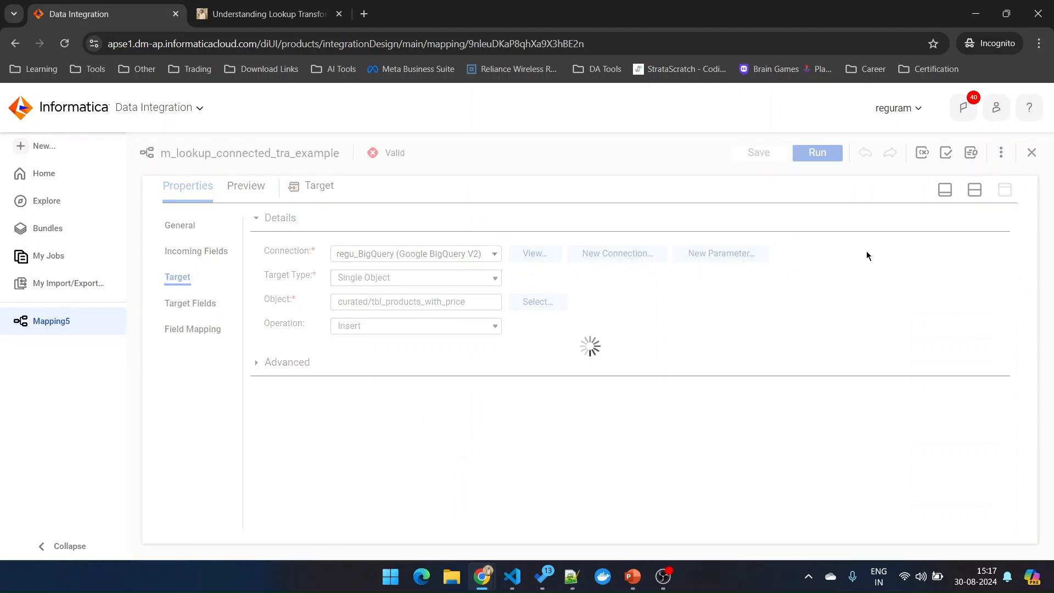
left_click(975, 190)
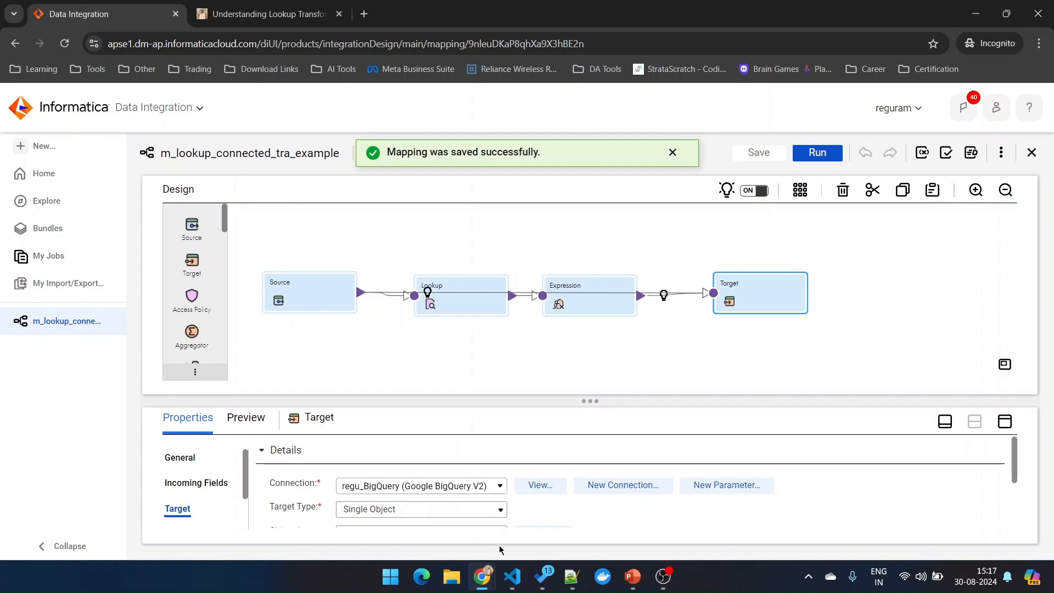
Switch to BigQuery and open the curated dataset to inspect it before the run
mouse_move(482, 575)
left_click(406, 525)
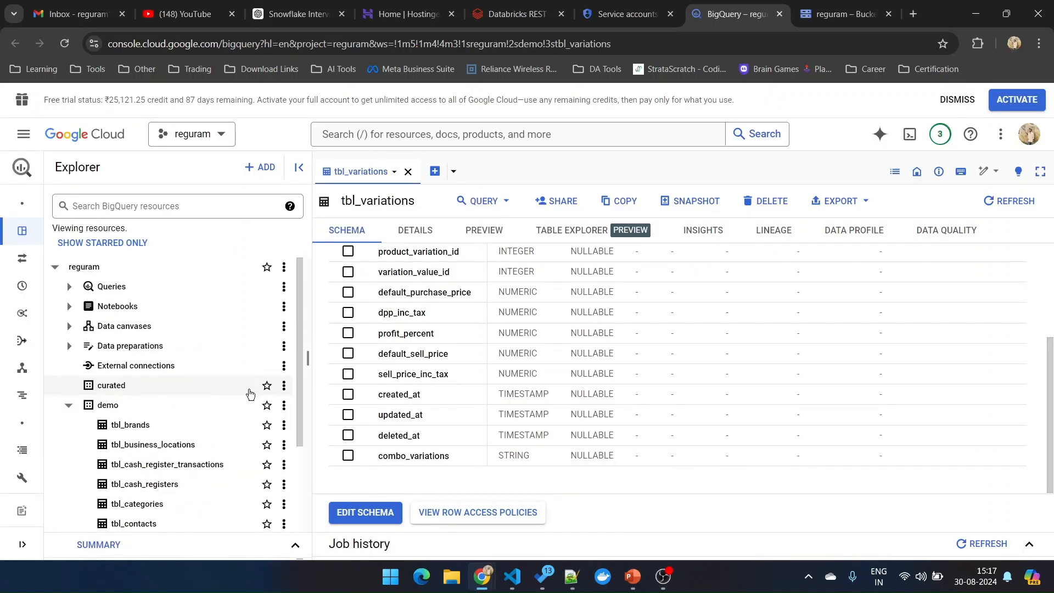
left_click(115, 392)
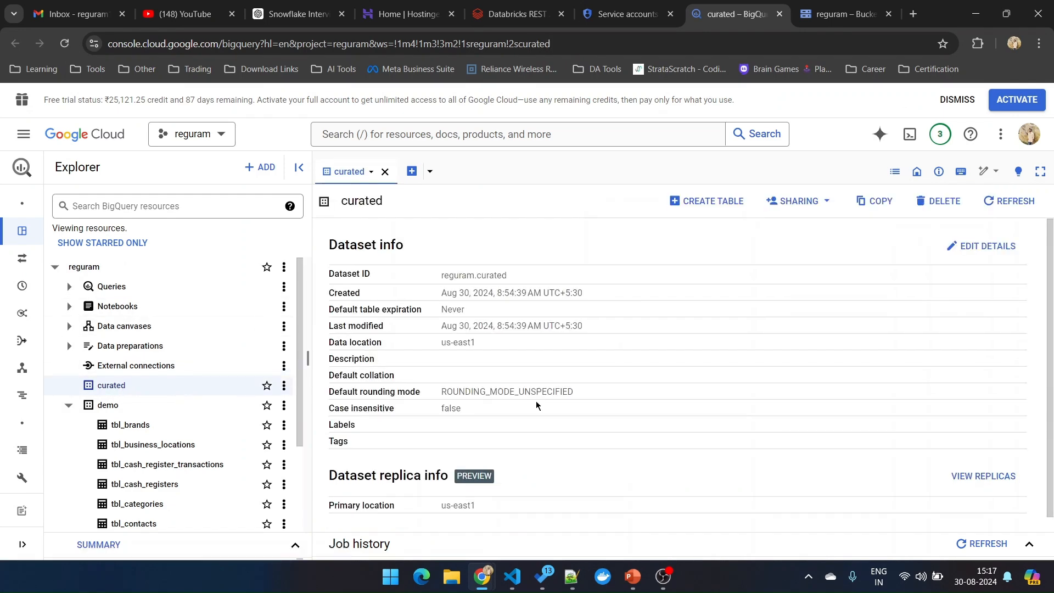
Switch back to Informatica, run the m_lookup_connected_tra_example mapping, and open its job in My Jobs
key("alt+Tab")
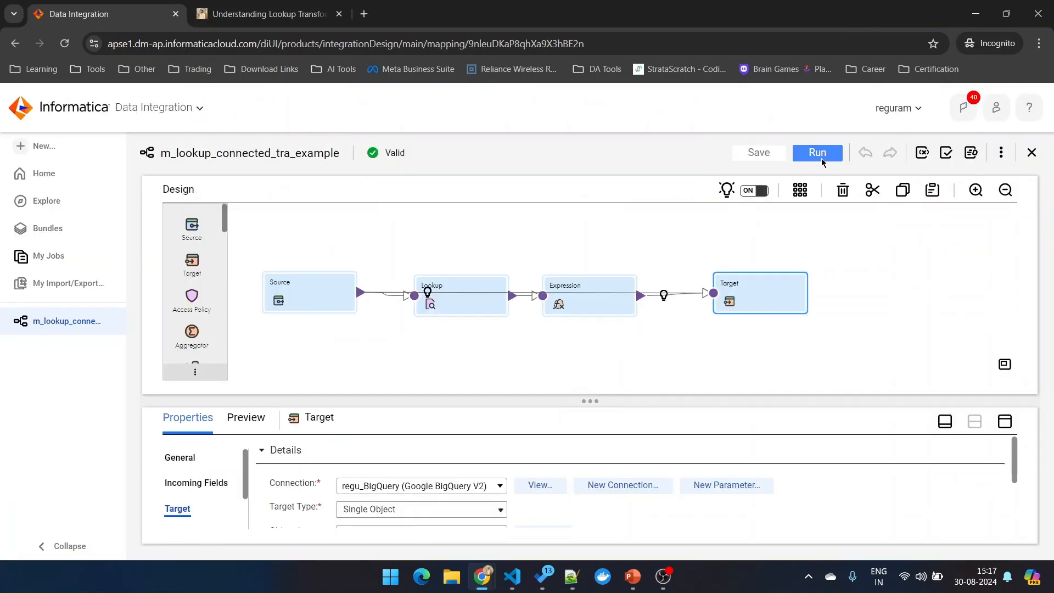
left_click(821, 158)
left_click(634, 155)
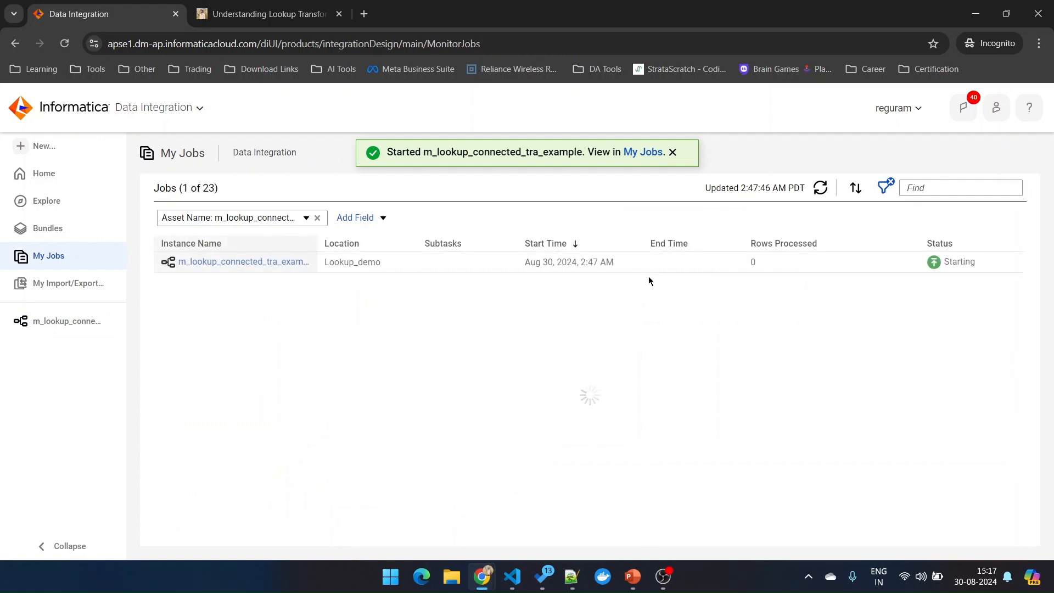
Refresh the job list repeatedly to monitor the run, and open the job's details to view the source and target results
left_click(821, 188)
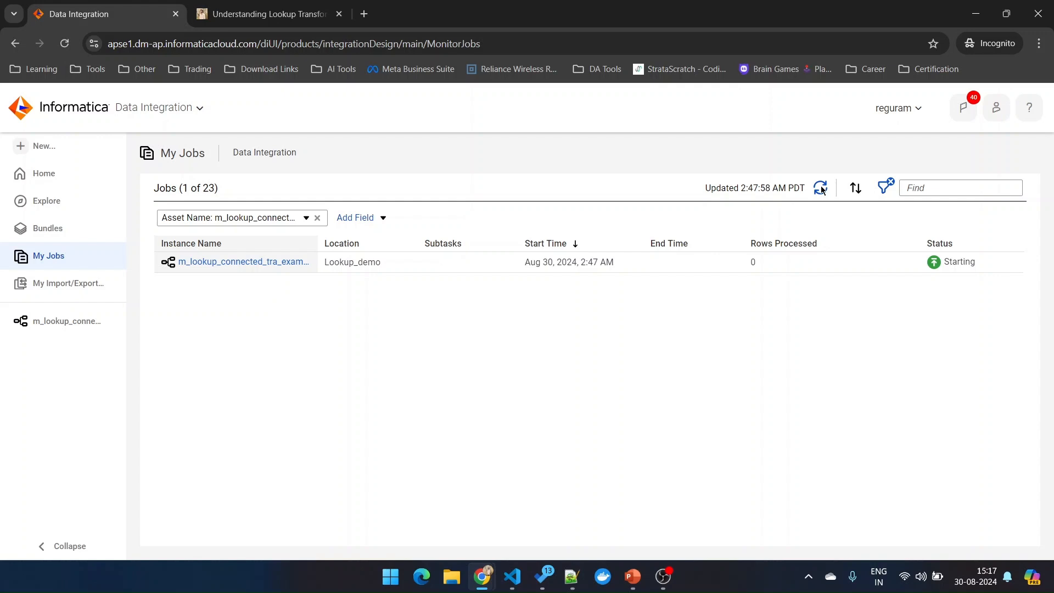
left_click(821, 188)
left_click(821, 188)
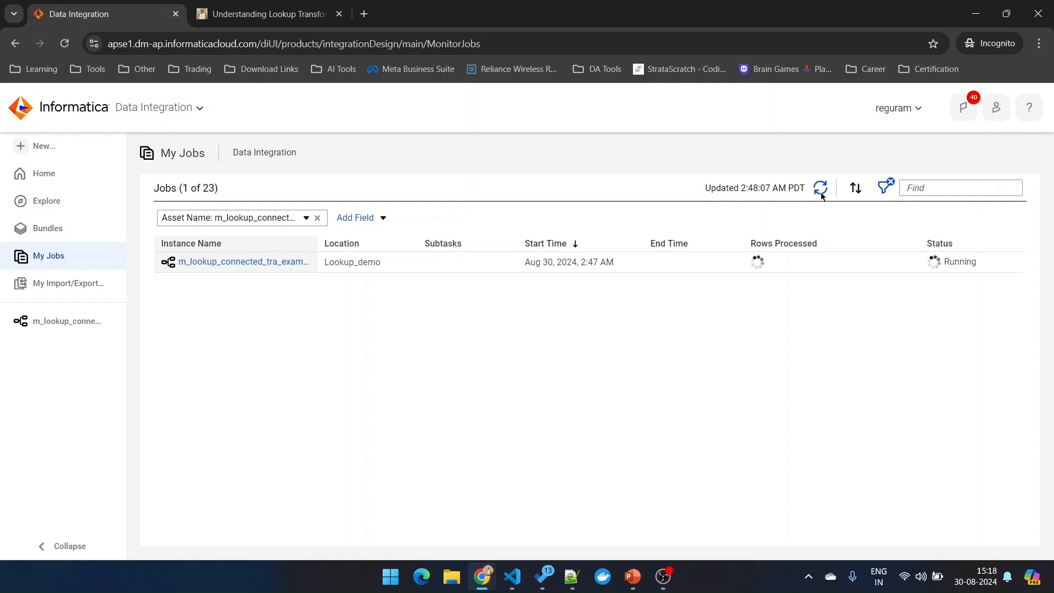
left_click(821, 192)
left_click(823, 189)
left_click(823, 189)
left_click(823, 189)
left_click(823, 189)
left_click(823, 189)
left_click(822, 188)
left_click(263, 261)
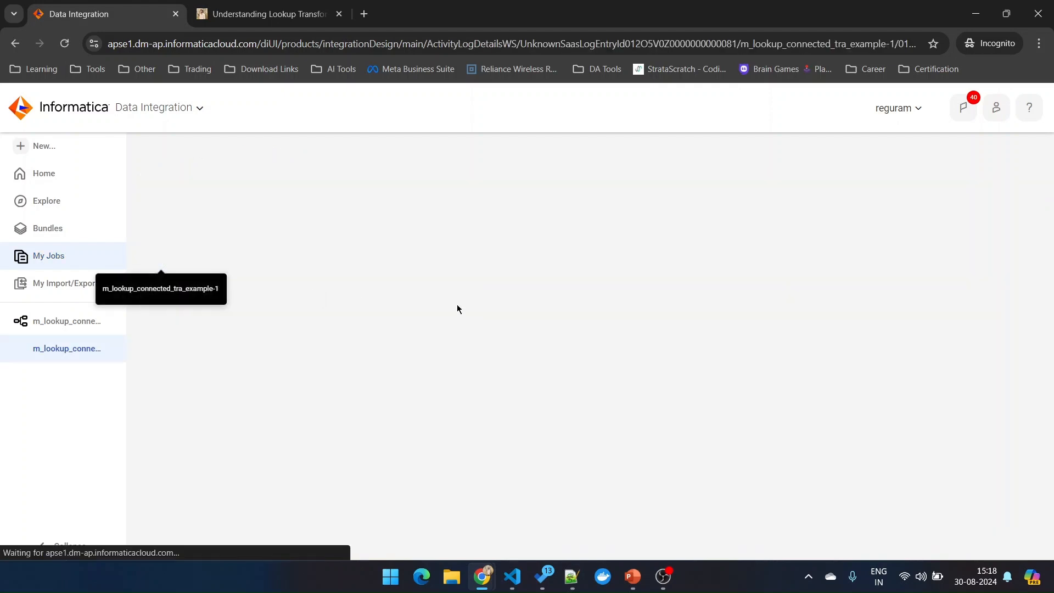
scroll(940, 274, "down", 1)
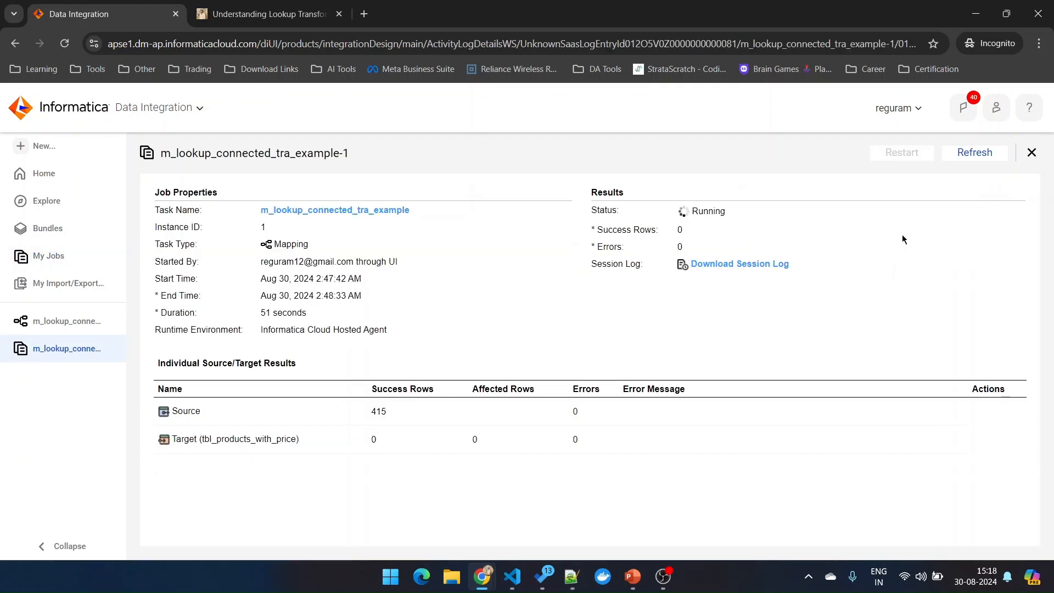
Refresh the running job's details and check the affected rows for the tbl_products_with_price target
left_click(980, 157)
left_click(971, 157)
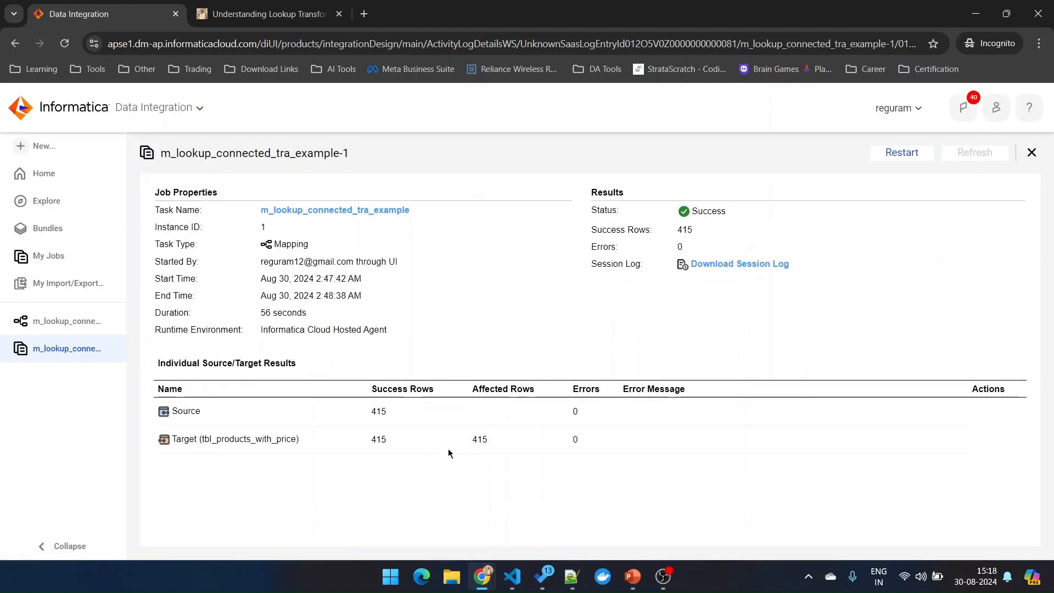
double_click(478, 439)
Switch to BigQuery, refresh the project's contents, and open tbl_products_with_price in the curated dataset
mouse_move(481, 579)
left_click(406, 496)
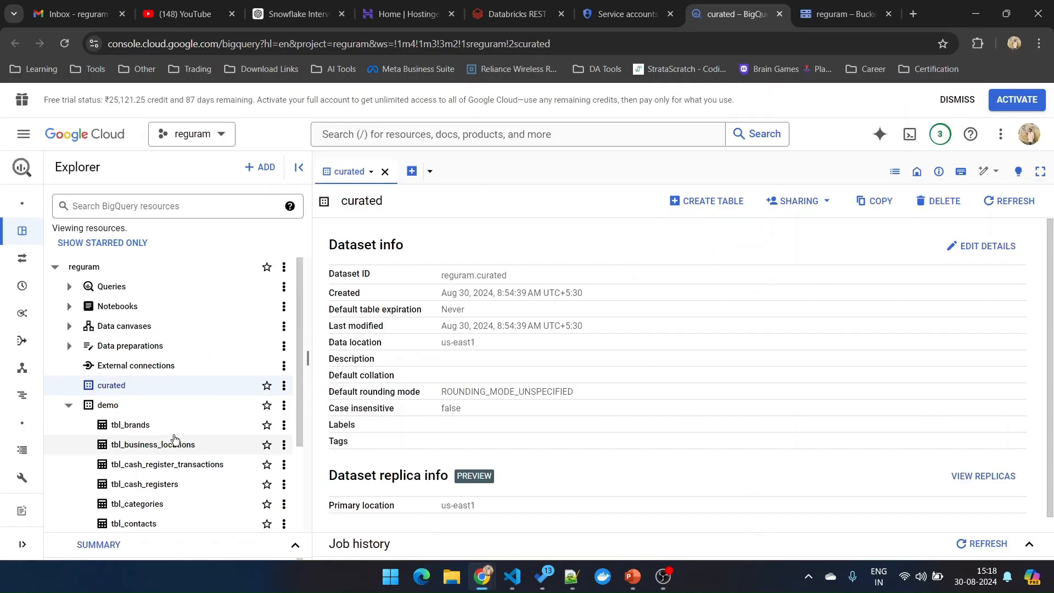
left_click(284, 267)
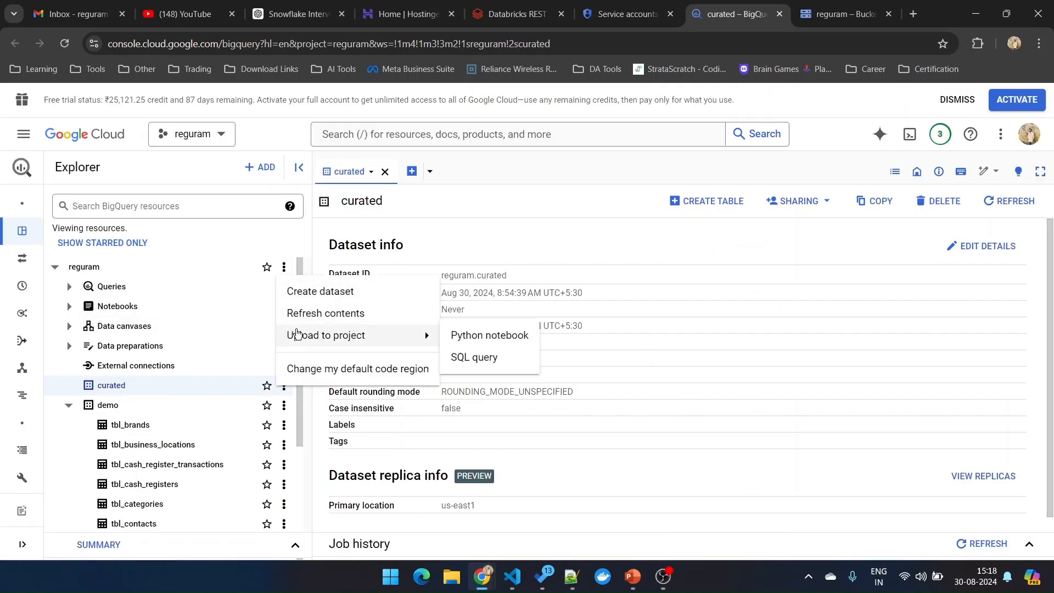
left_click(303, 321)
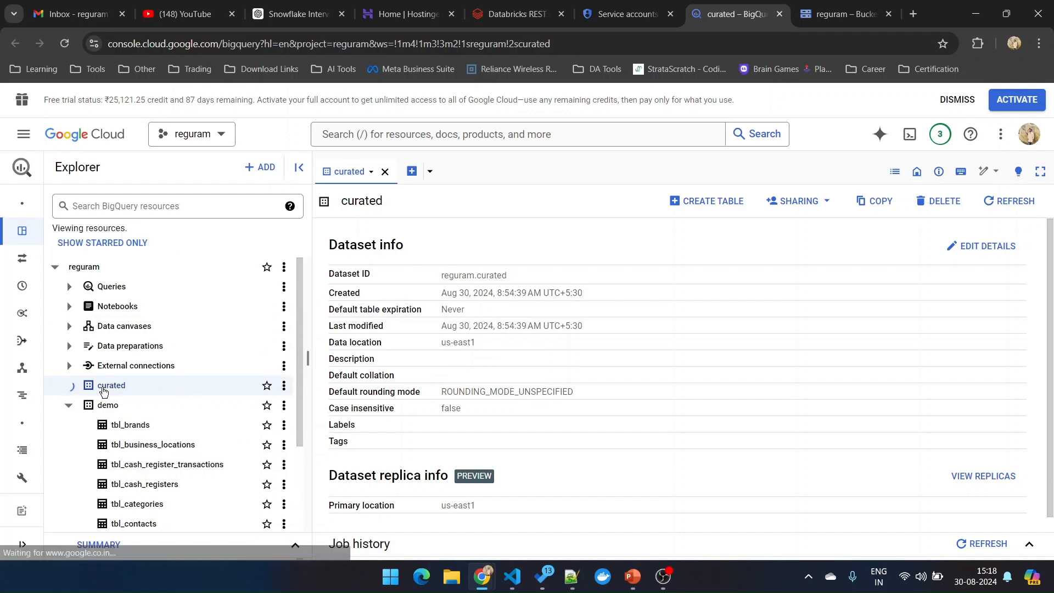
left_click(143, 407)
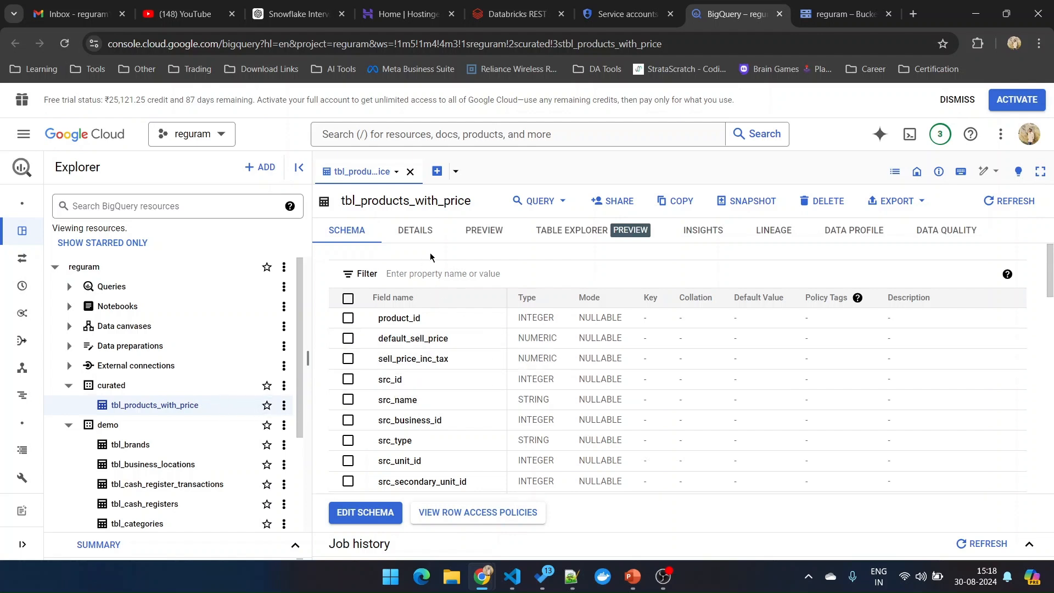
Preview the table's rows, widening the default_sell_price and sell_price_inc_tax columns to examine the loaded values
left_click(483, 231)
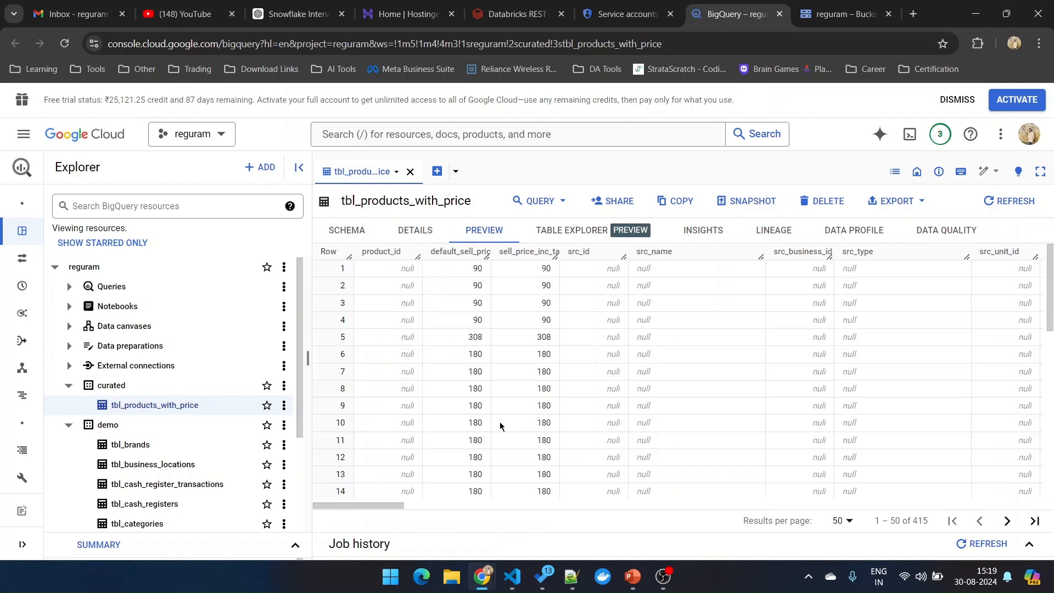
double_click(489, 252)
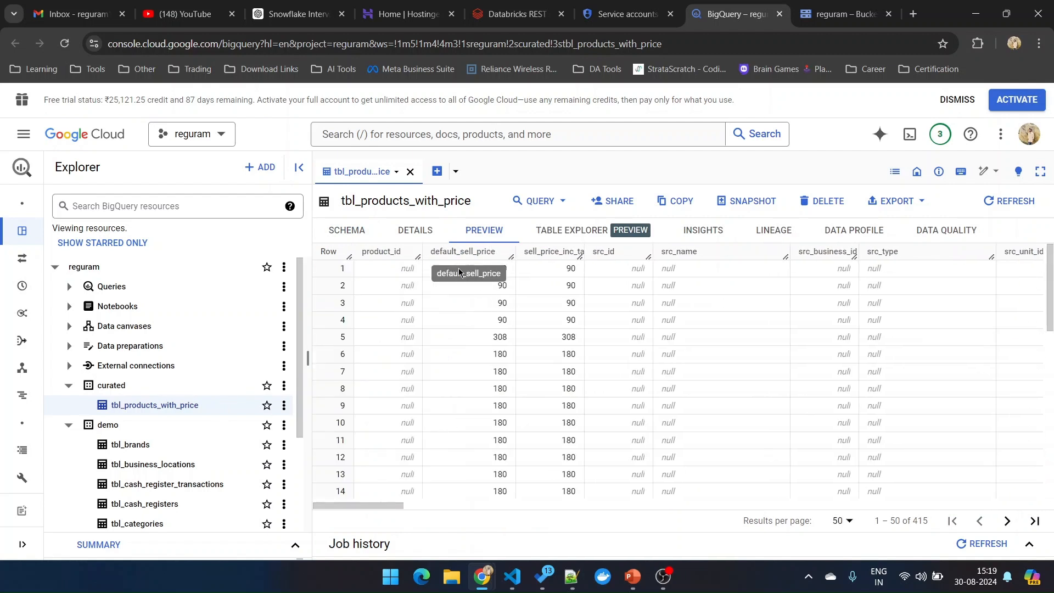
double_click(581, 252)
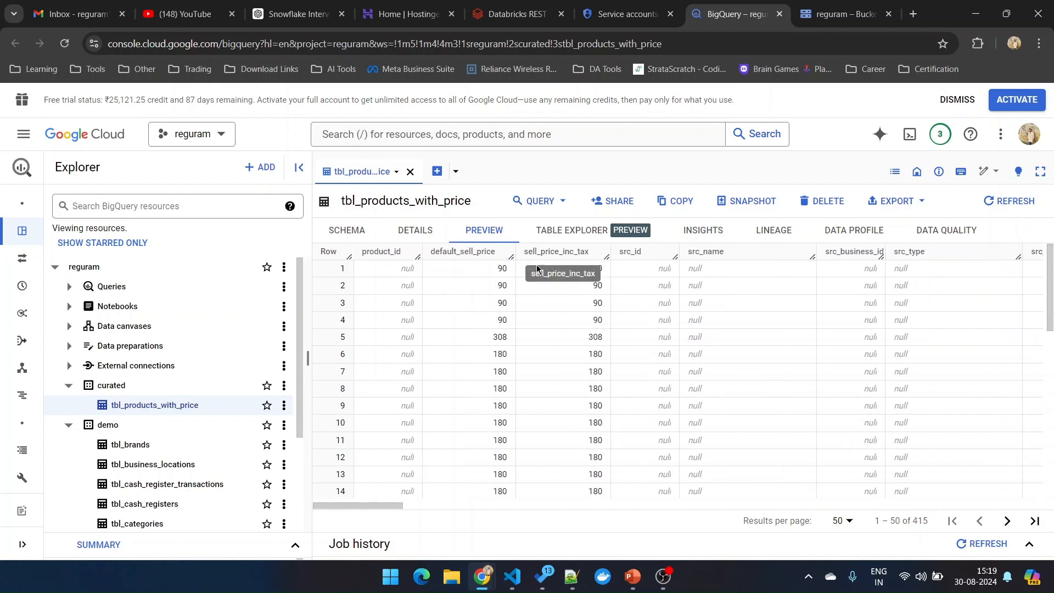
left_click_drag(363, 506, 317, 501)
scroll(560, 407, "down", 7)
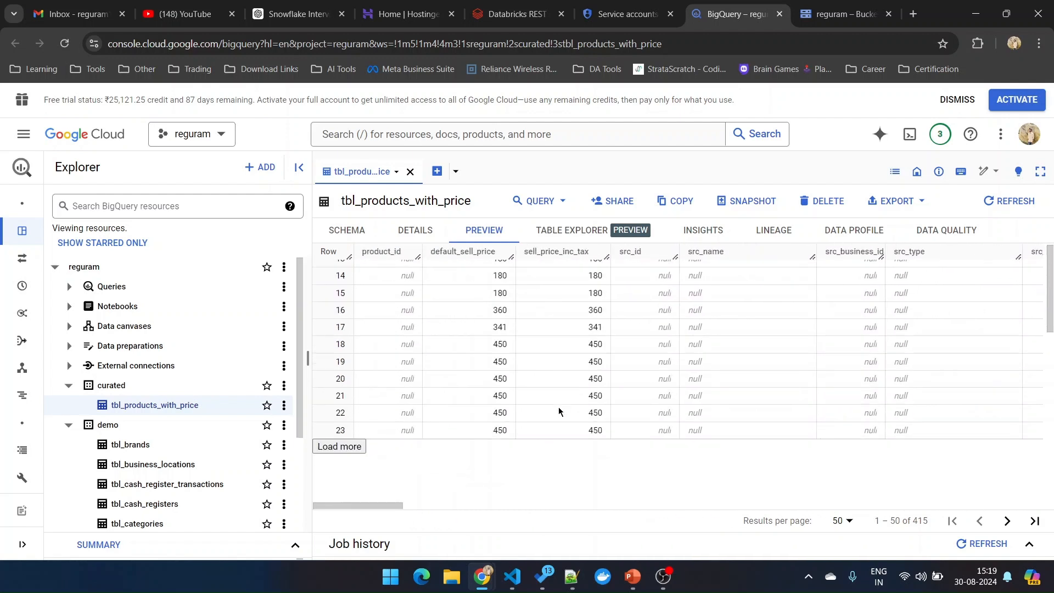
scroll(559, 411, "down", 3)
Switch back to Informatica's m_lookup_connected_tra_example mapping and delete the direct link from Source to Target
mouse_move(481, 576)
left_click(519, 532)
left_click(66, 320)
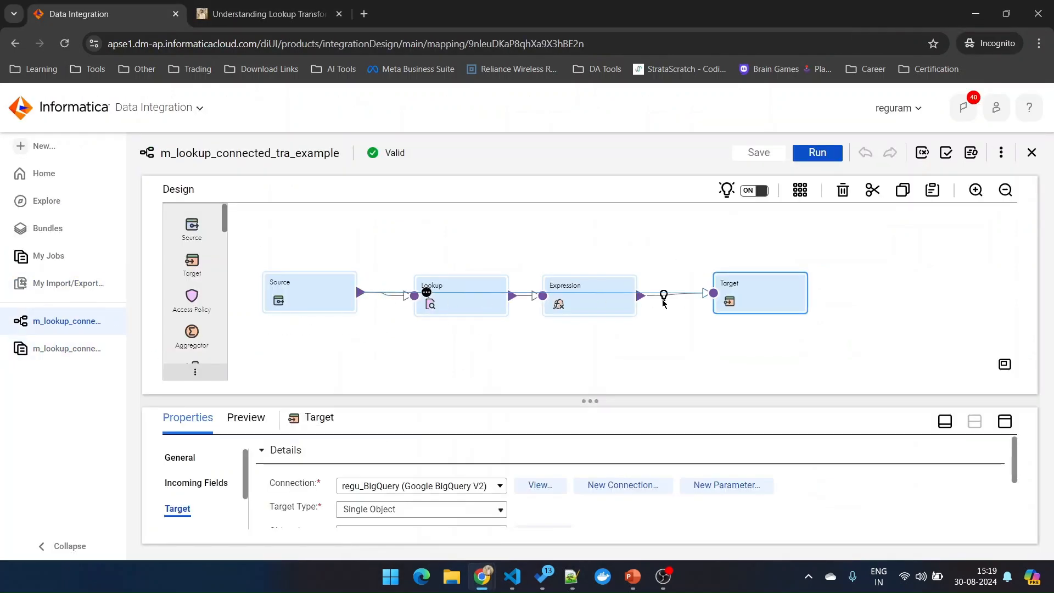
left_click(646, 291)
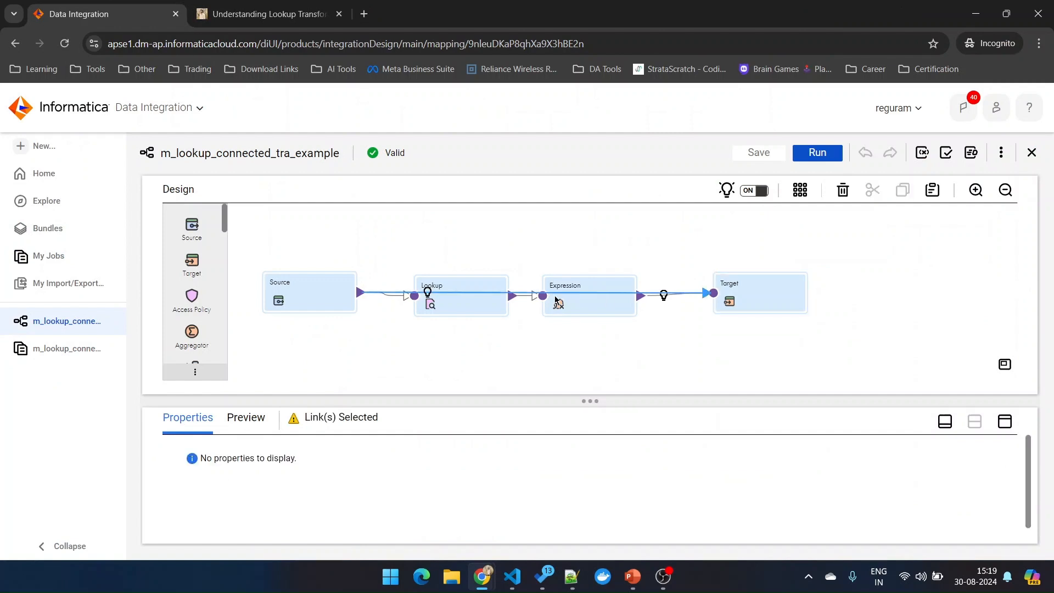
left_click(841, 190)
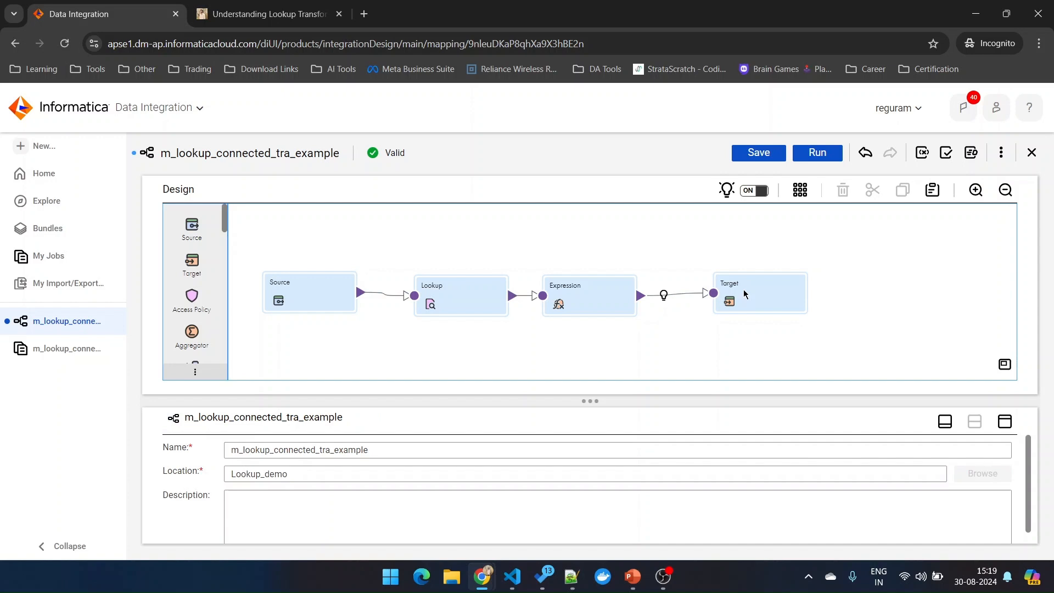
Delete the Expression transformation from the mapping and connect the Lookup directly to the Target
left_click(618, 309)
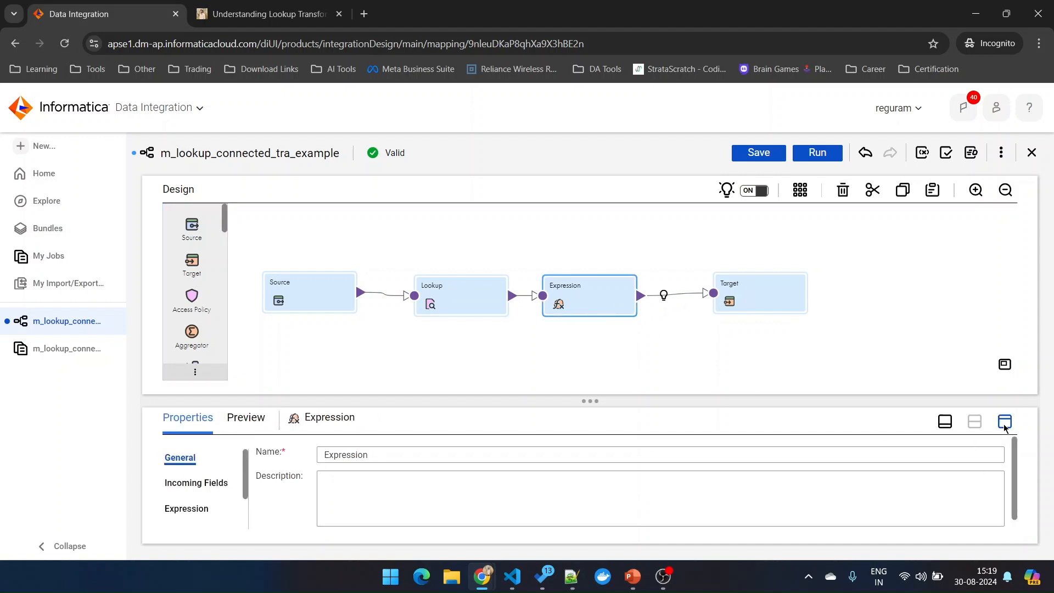
left_click(843, 192)
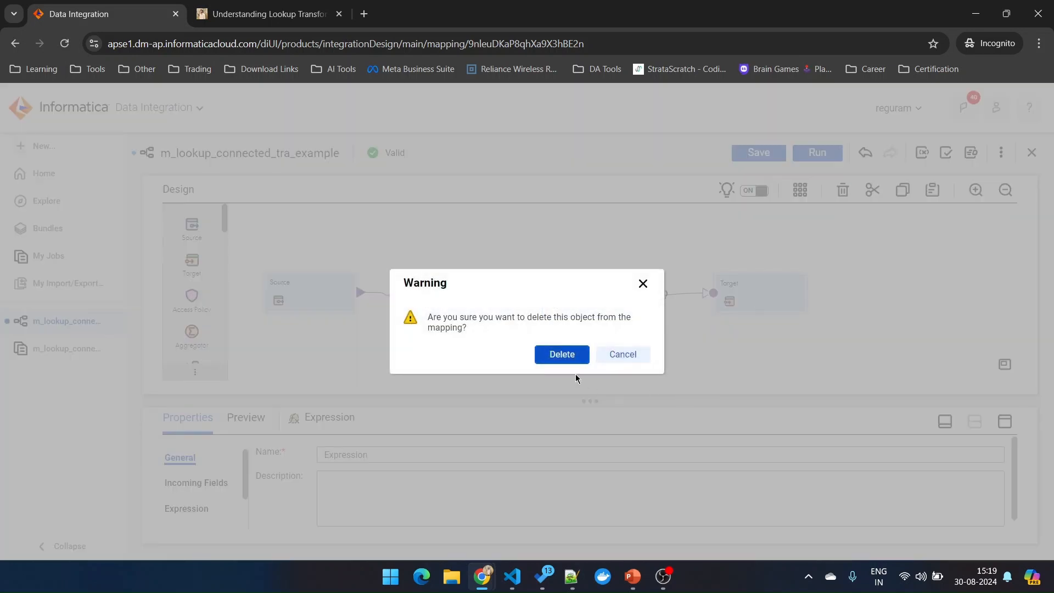
left_click(561, 358)
left_click_drag(516, 298, 656, 296)
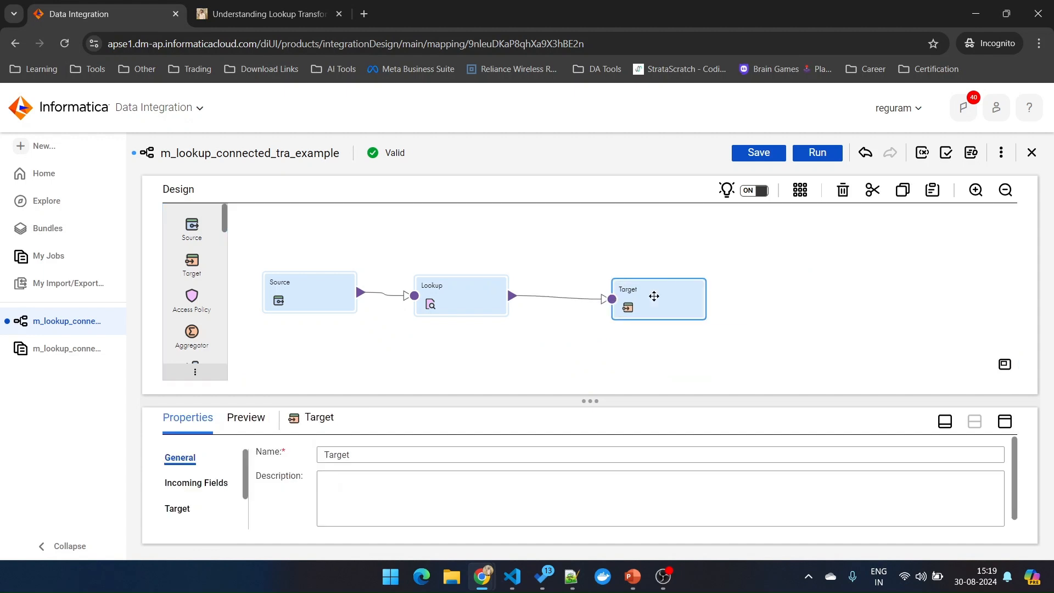
Review the Target's field mapping between the incoming fields and the target fields
left_click(1004, 421)
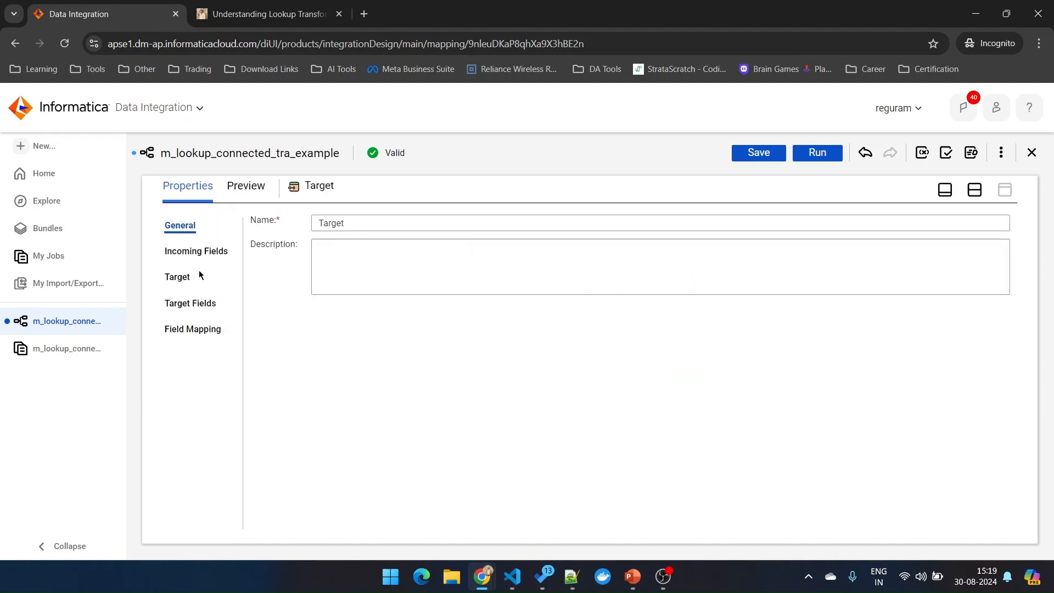
left_click(177, 327)
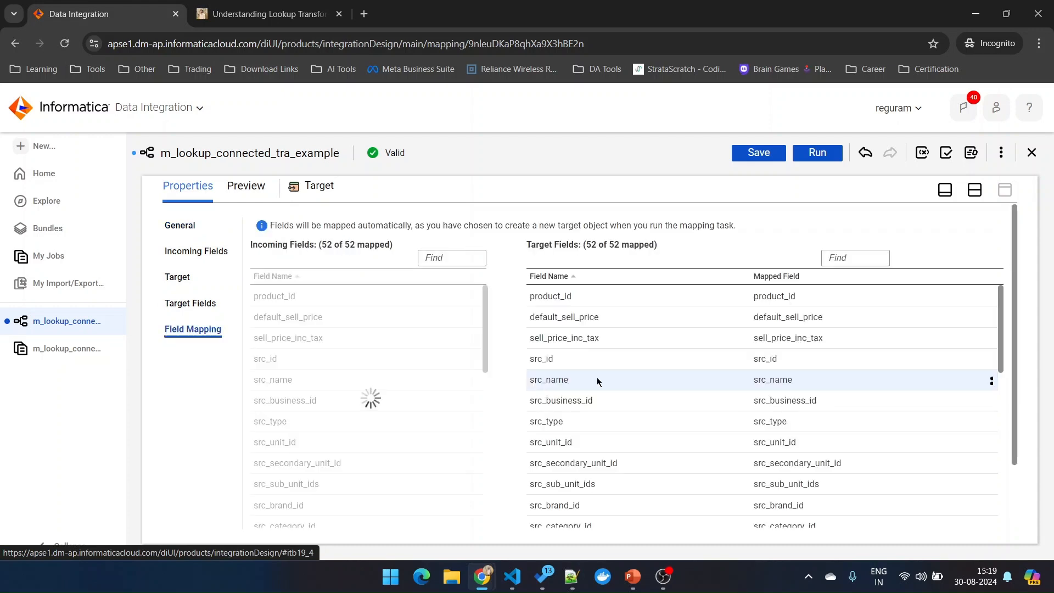
scroll(776, 398, "down", 4)
scroll(768, 418, "down", 10)
scroll(638, 447, "up", 14)
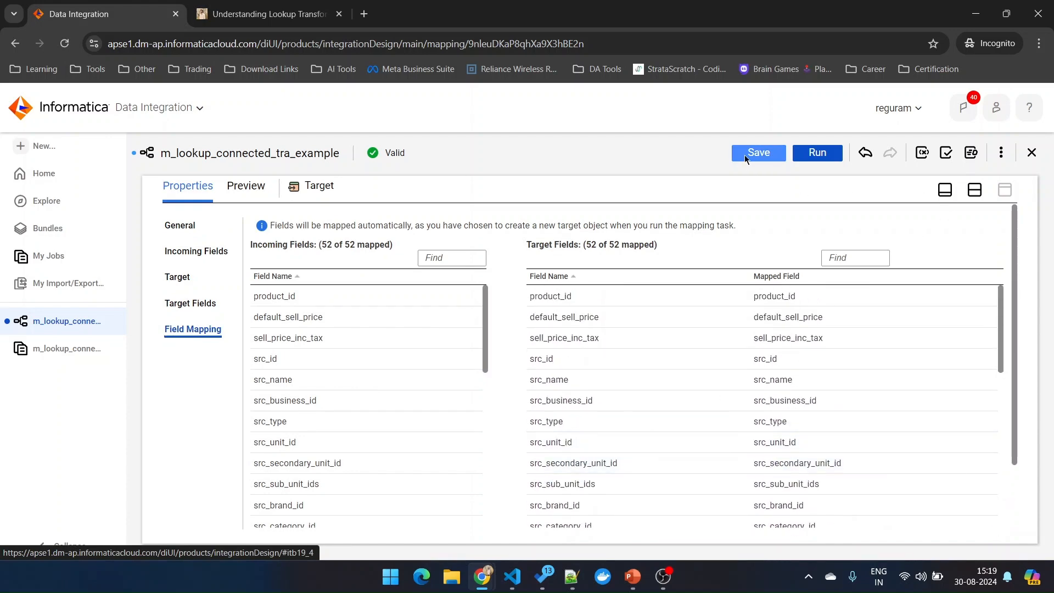
Save and run the m_lookup_connected_tra_example mapping, and open its entry in My Jobs
left_click(744, 155)
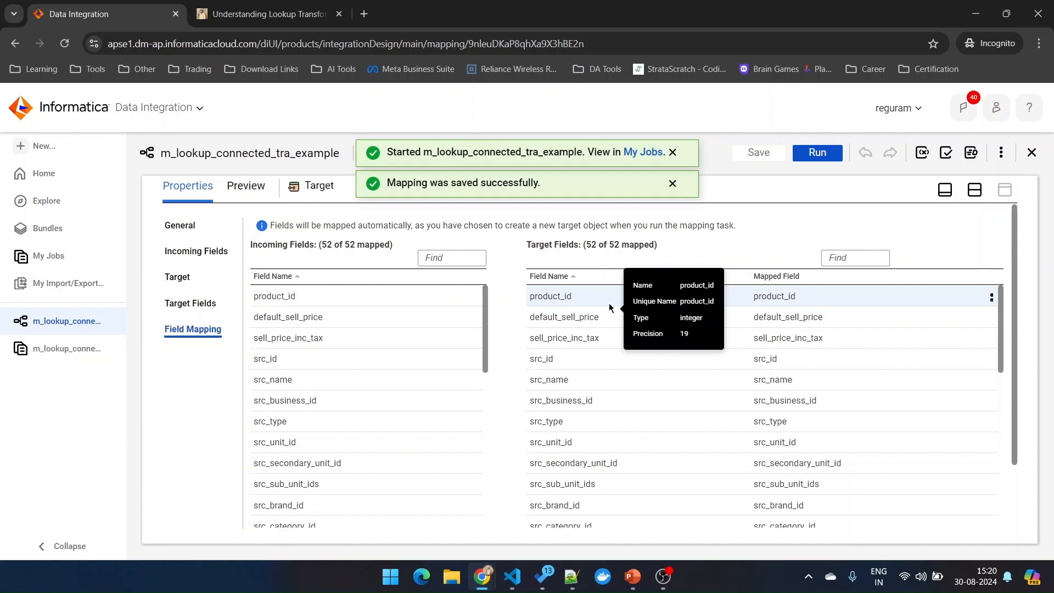
key("alt+Tab")
key("alt+Tab")
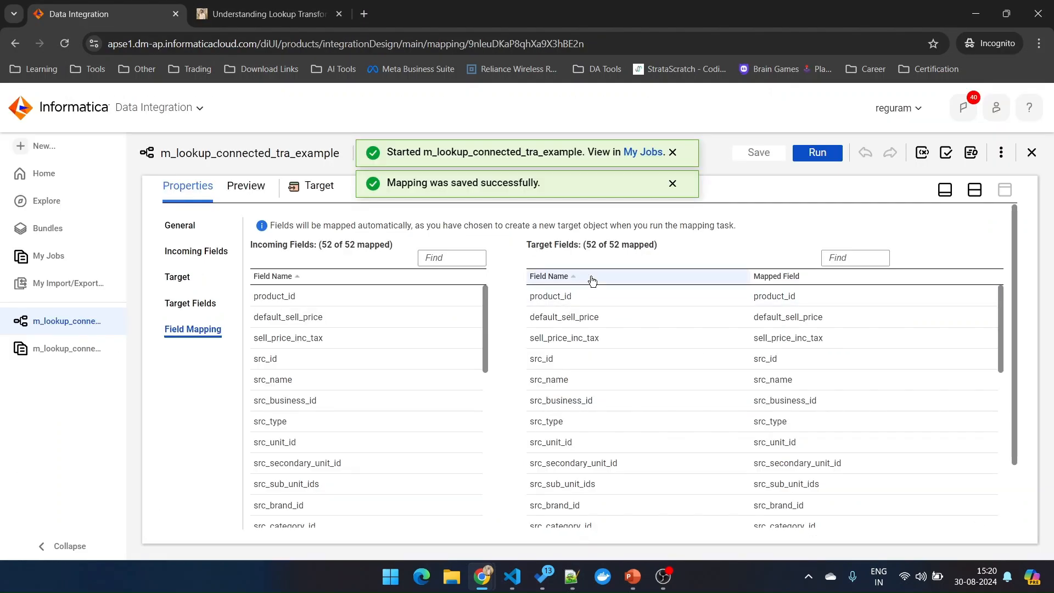
left_click(641, 152)
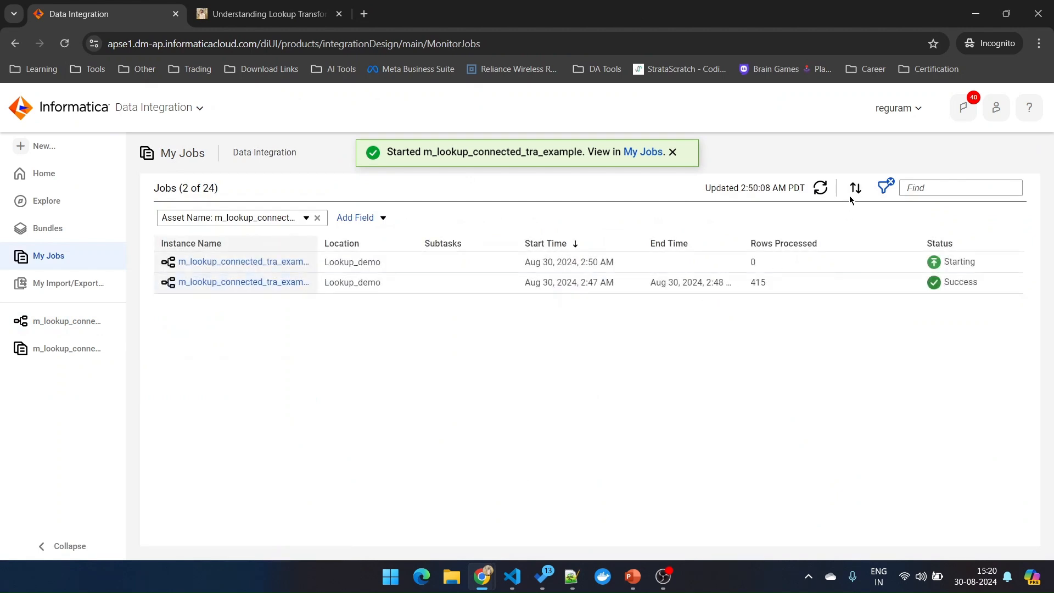
Refresh the job list repeatedly to monitor the new run, and open the newest job's details
left_click(820, 189)
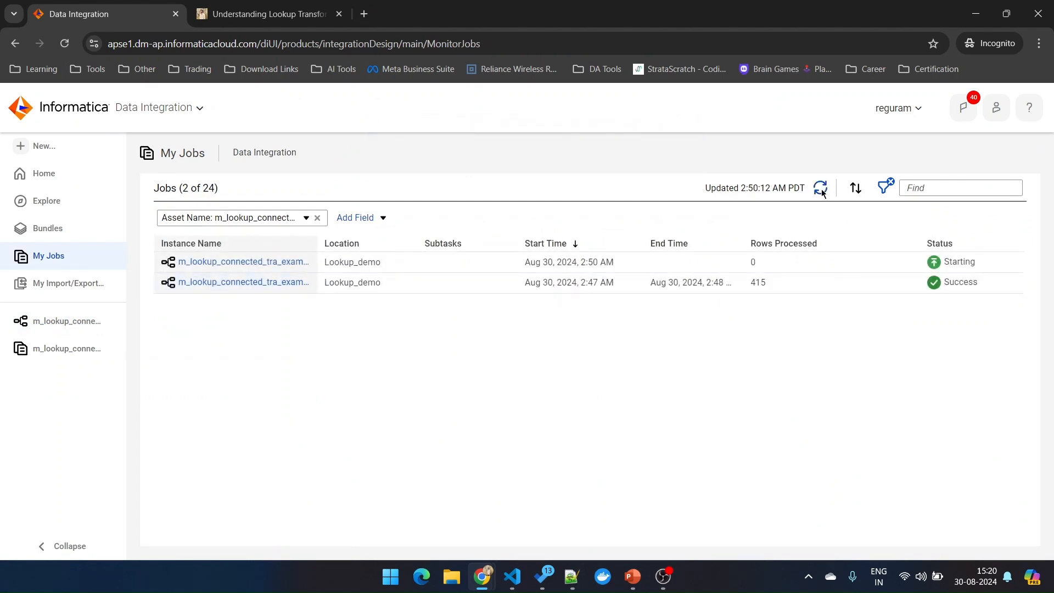
left_click(820, 188)
left_click(820, 188)
left_click(820, 189)
left_click(820, 189)
left_click(820, 188)
left_click(820, 188)
left_click(820, 189)
left_click(820, 189)
left_click(230, 262)
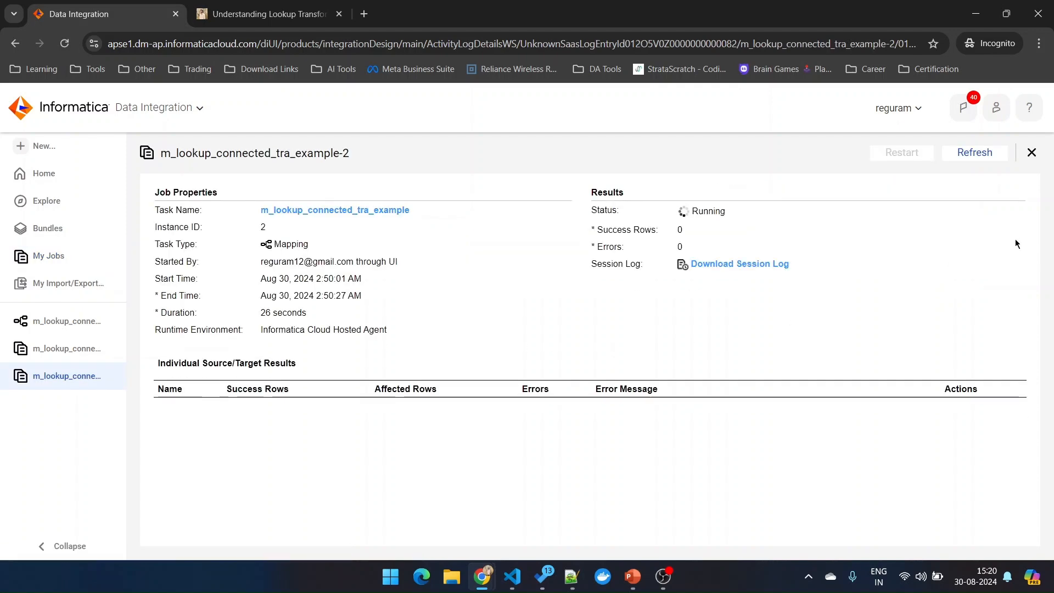
Refresh the second run's job details until it finishes, and check the source and target row results
left_click(983, 153)
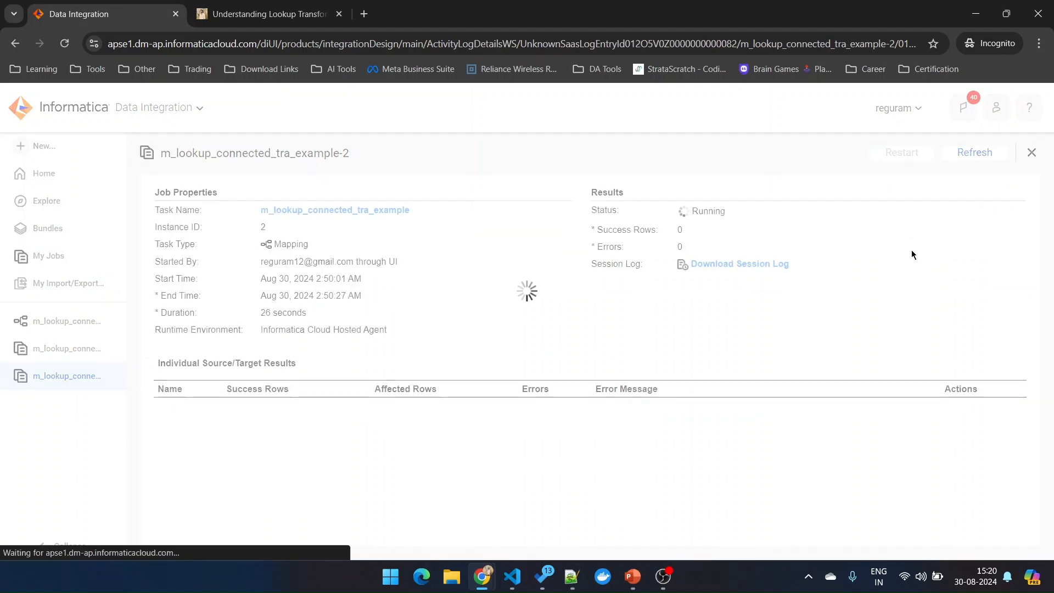
left_click(968, 159)
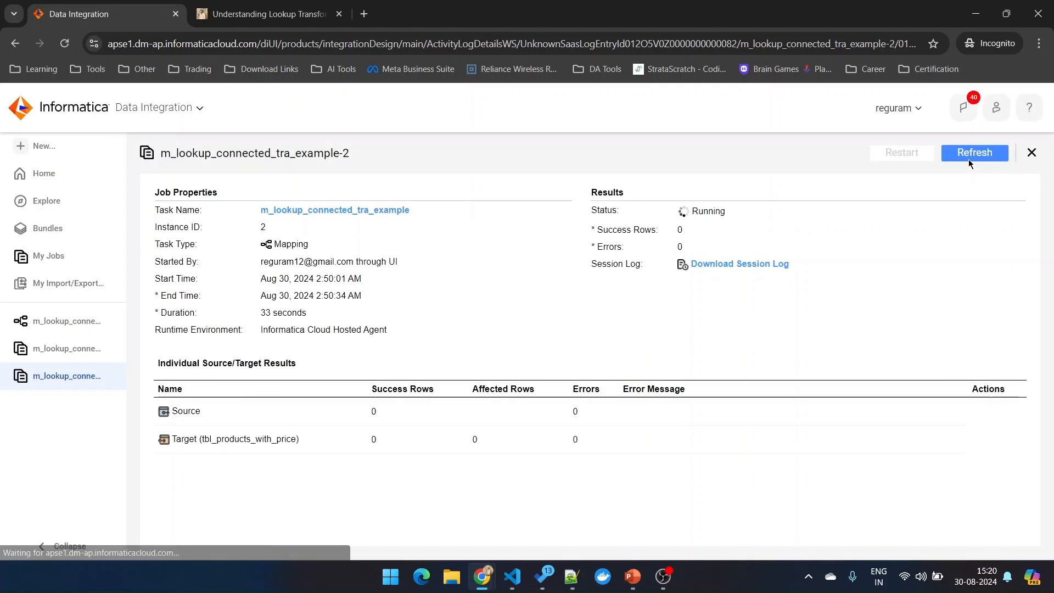
left_click(969, 160)
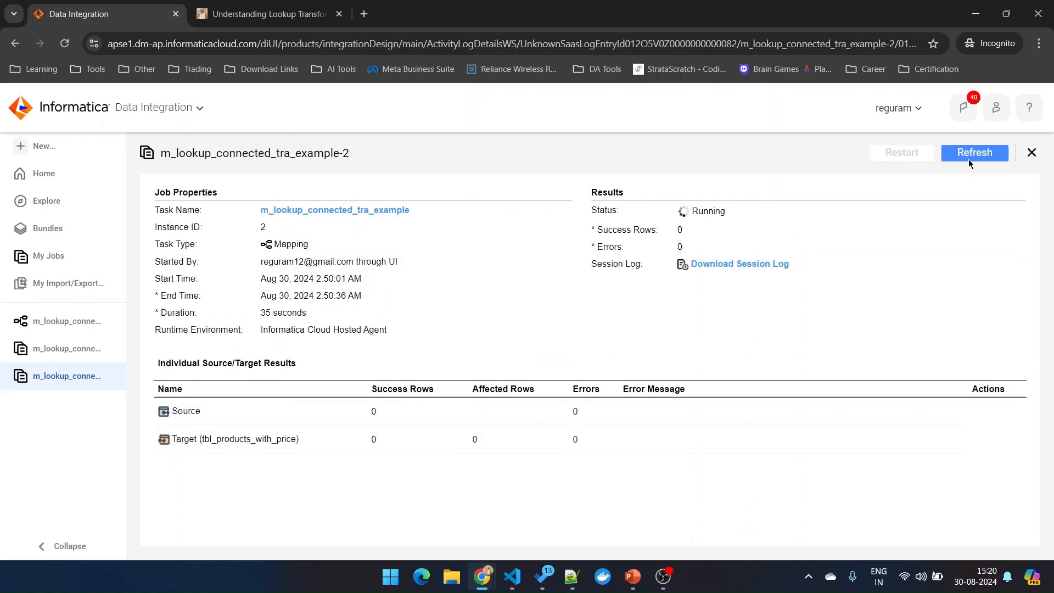
left_click(969, 154)
left_click(969, 154)
left_click(969, 160)
left_click(969, 161)
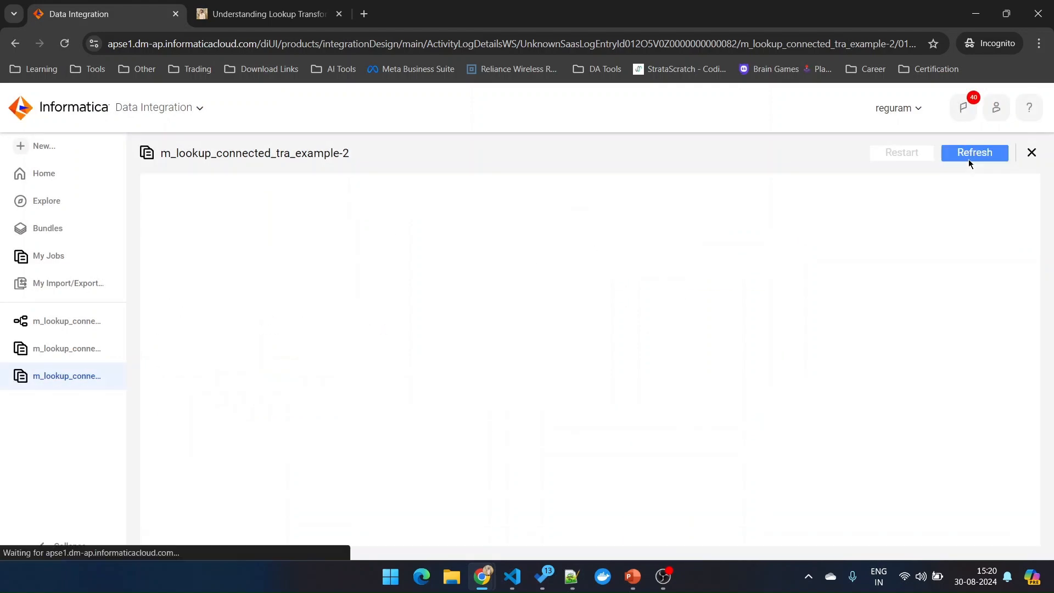
left_click(969, 160)
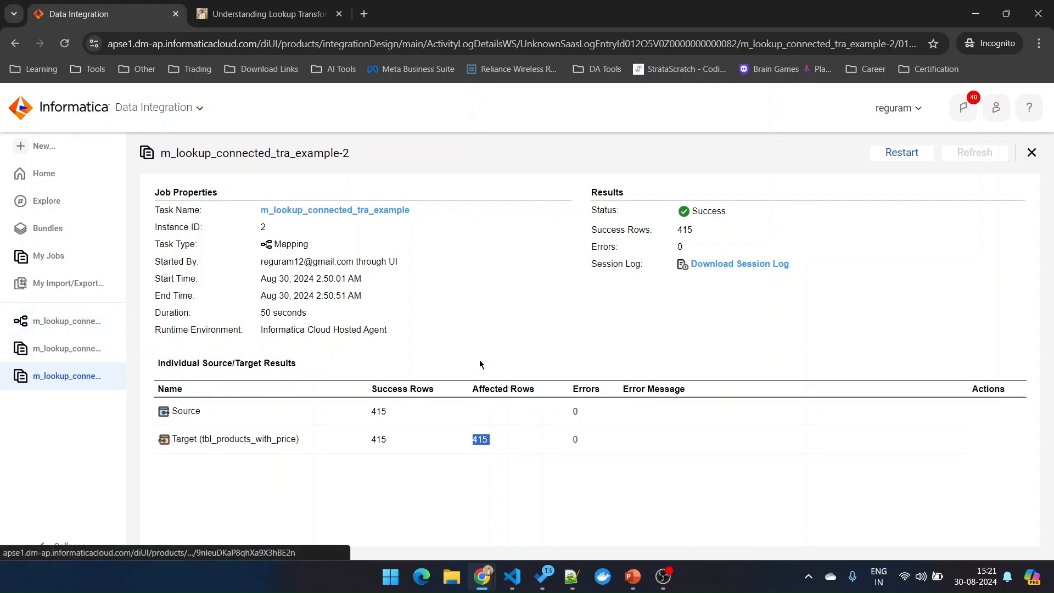
Switch to BigQuery, refresh the tbl_products_with_price preview, and inspect the product and price columns
key("alt+Tab")
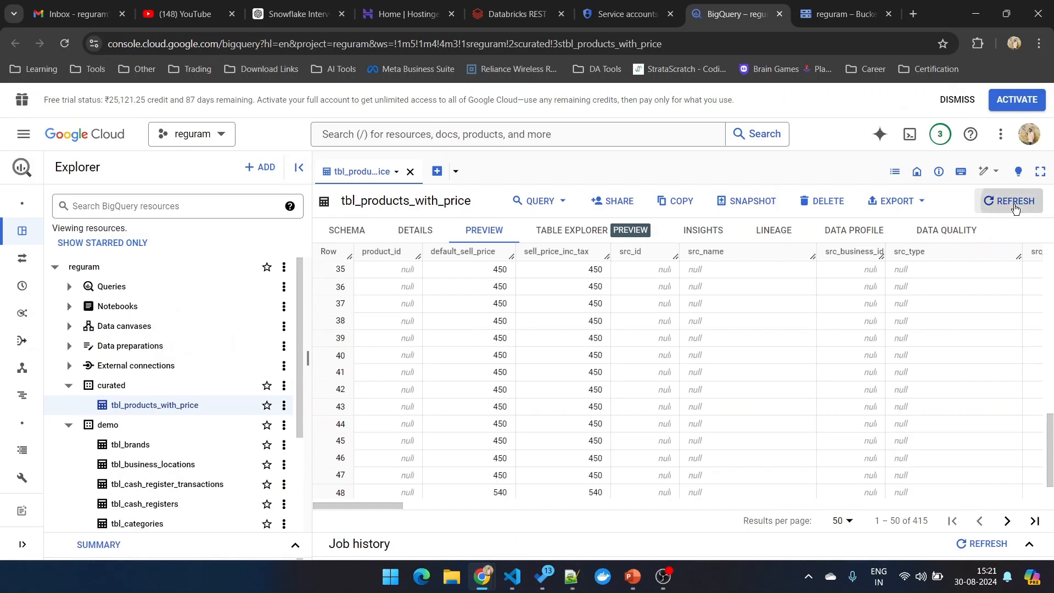
left_click(1009, 200)
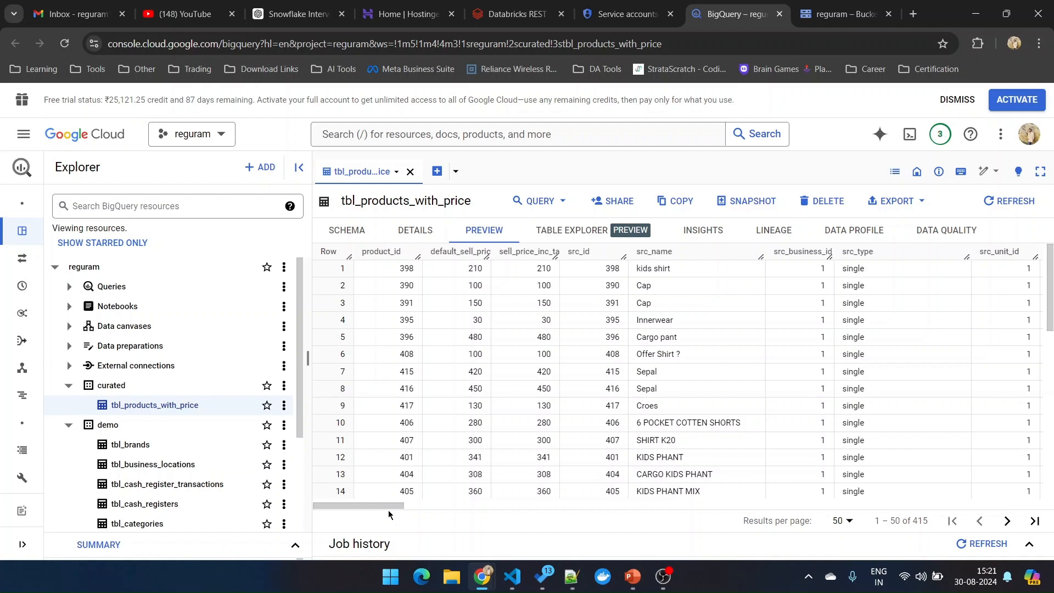
scroll(388, 506, "right", 2)
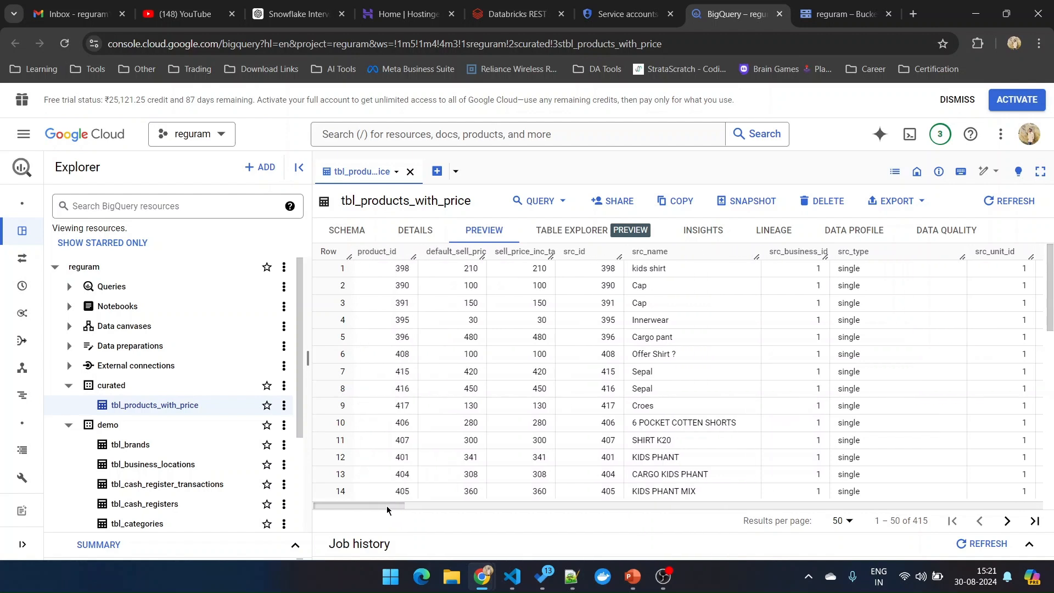
scroll(386, 506, "left", 2)
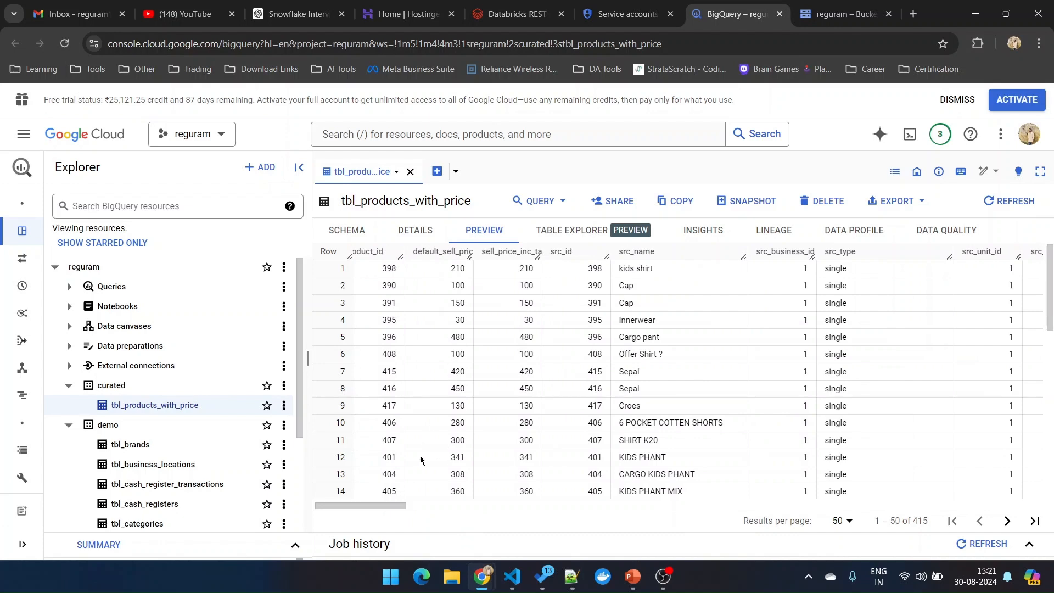
Switch back to Informatica, reopen the m_lookup_connected_tra_example mapping, and close the first run's job details
key("alt+Tab")
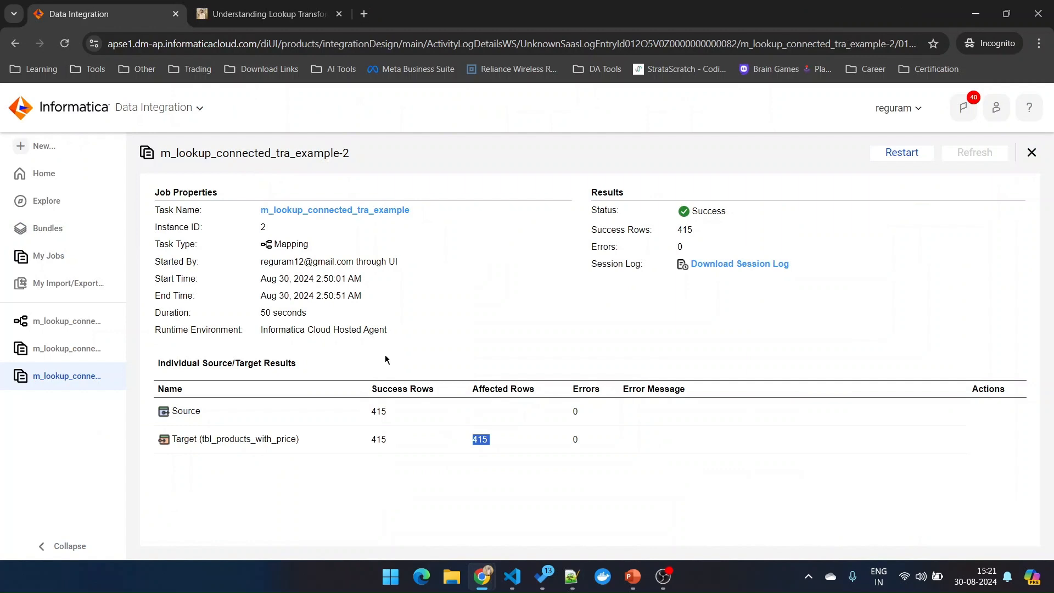
left_click(65, 324)
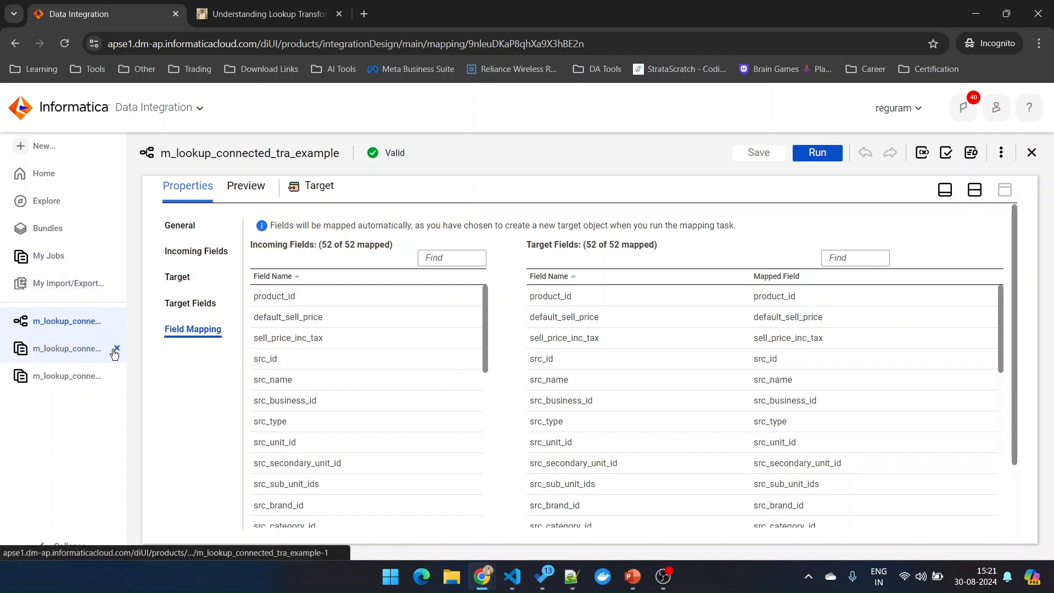
left_click(117, 351)
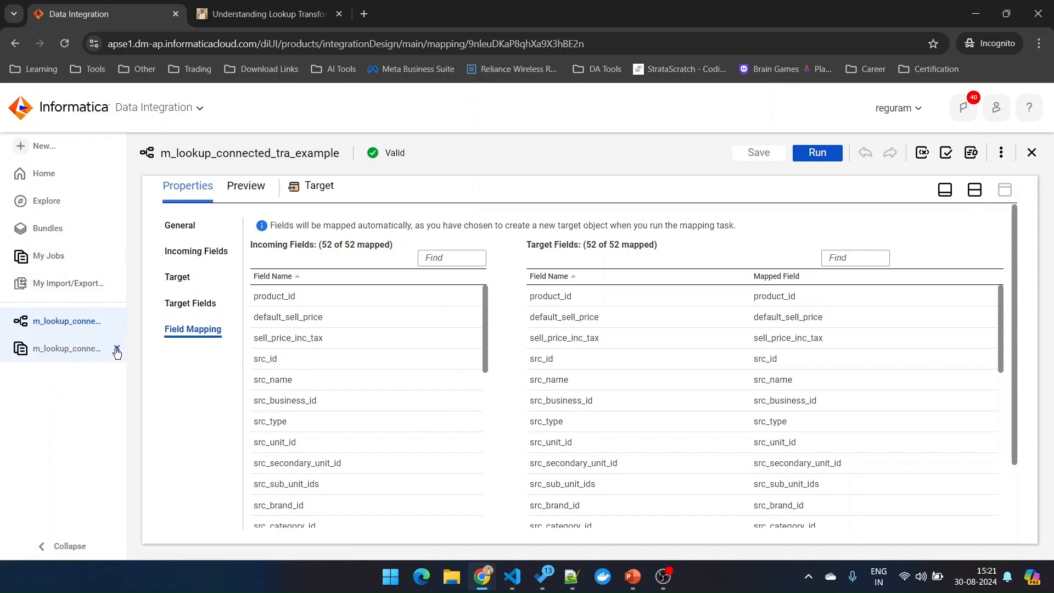
Create a new mapping in the Lookup_demo folder and name it m_lookup_unconnected_tra_example
left_click(57, 203)
left_click(52, 147)
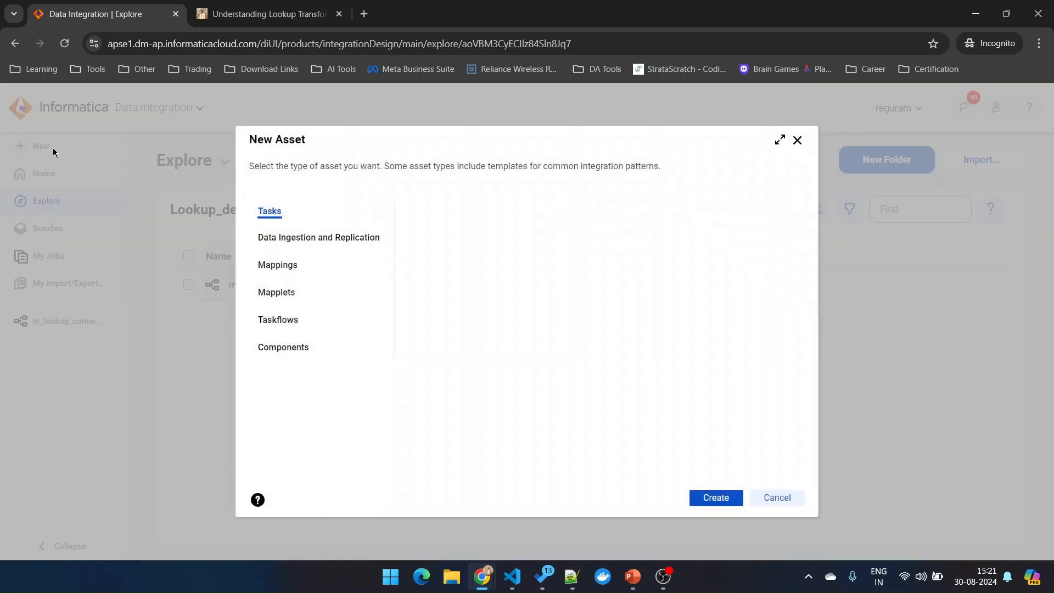
left_click(275, 264)
left_click(716, 497)
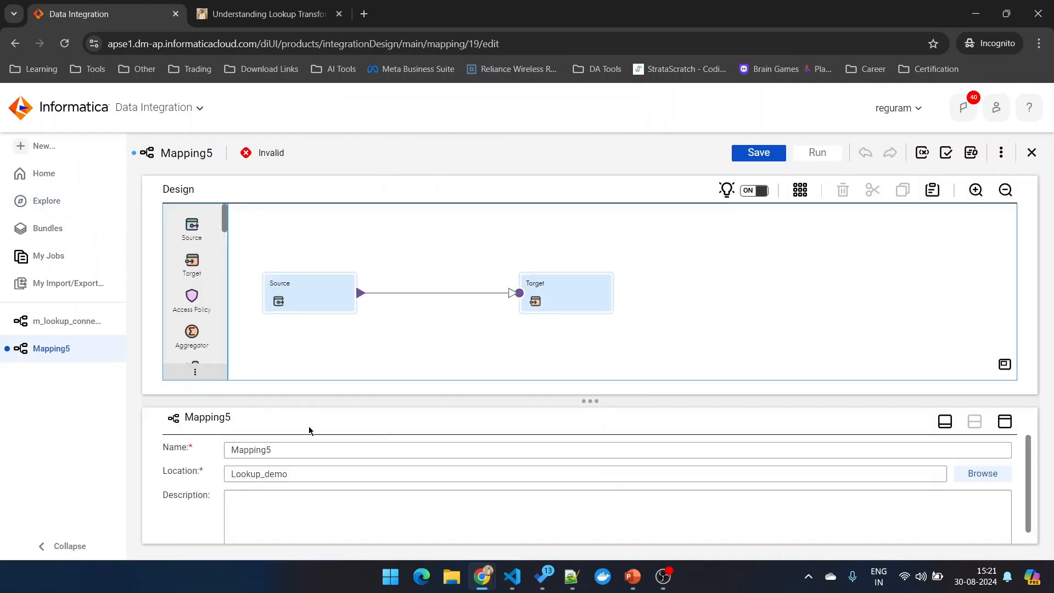
left_click(290, 446)
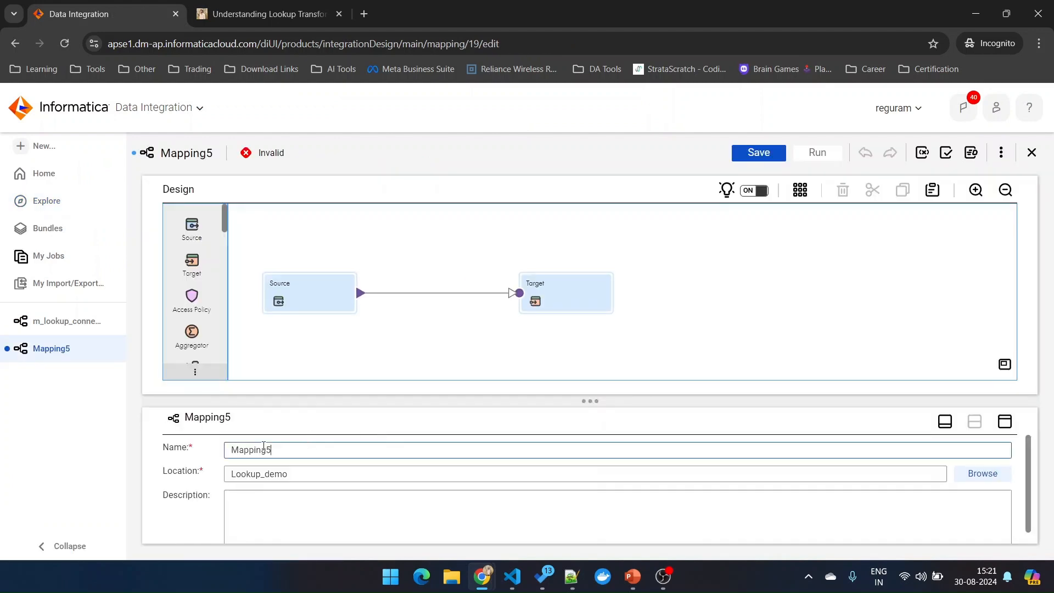
left_click_drag(290, 445, 214, 449)
type("m_lookup_unconnected_tra_example")
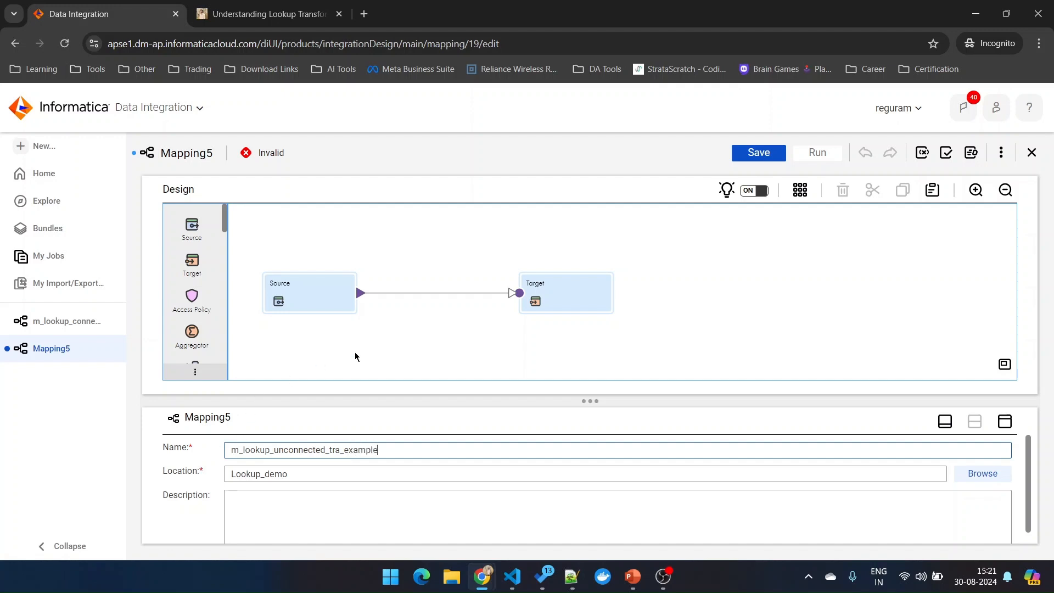
Configure the Source with the regu_BigQuery connection and the tbl_products table from the demo dataset as its single object
left_click(322, 304)
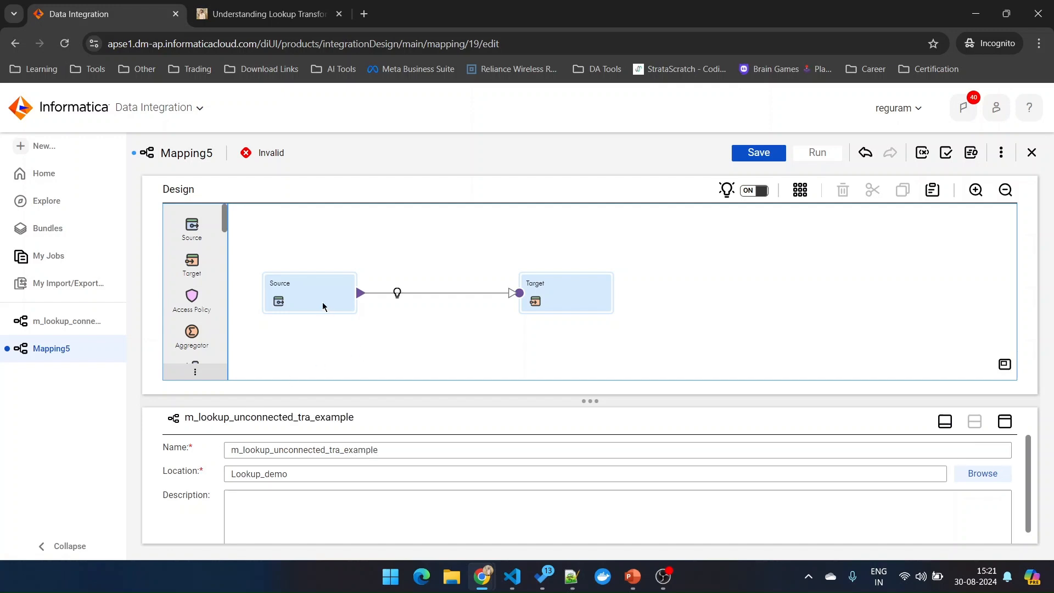
left_click(1004, 421)
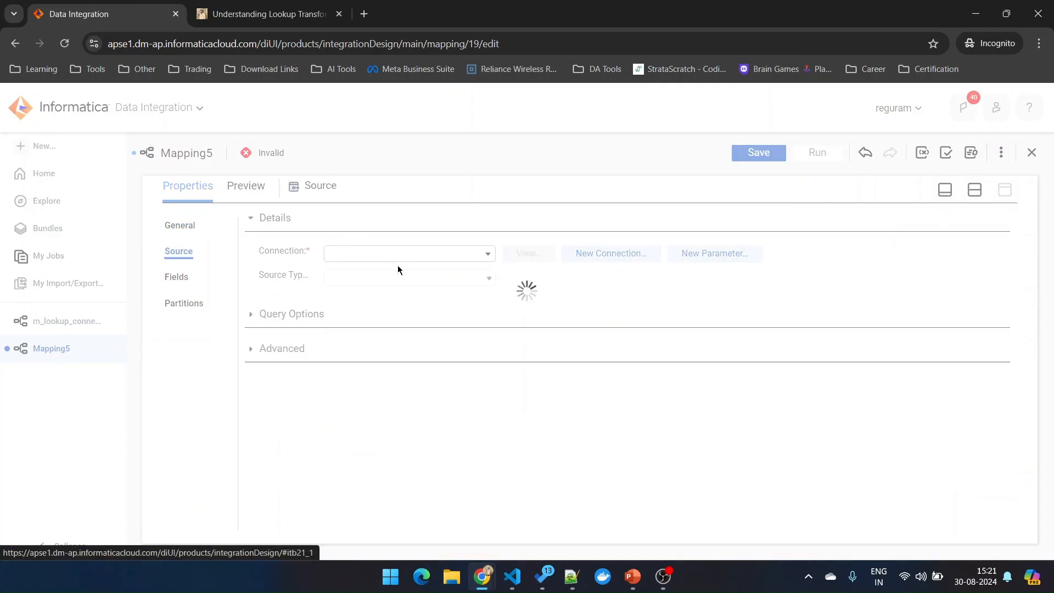
left_click(400, 254)
left_click(384, 357)
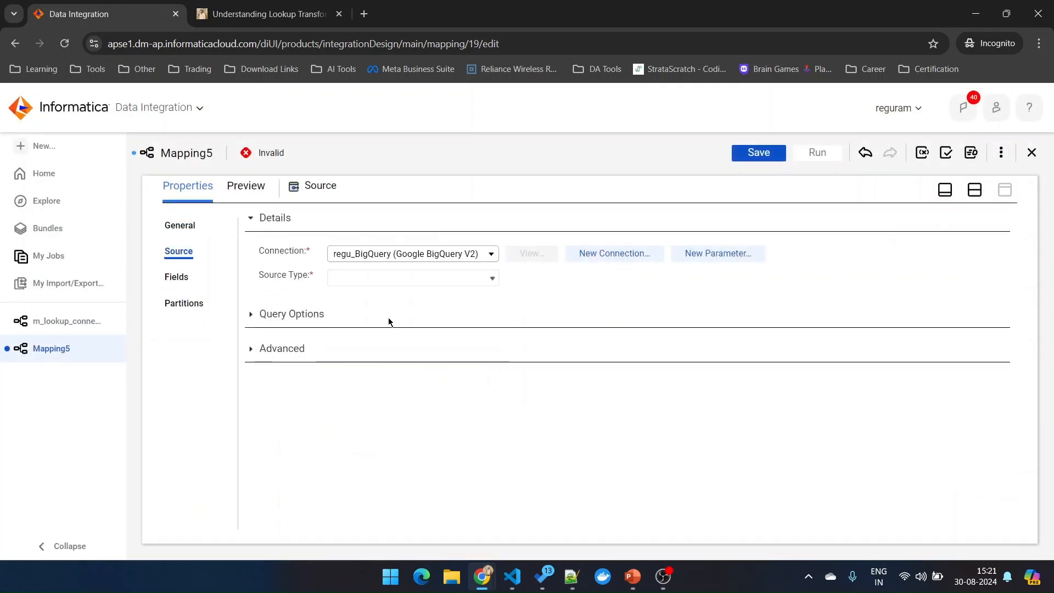
left_click(534, 301)
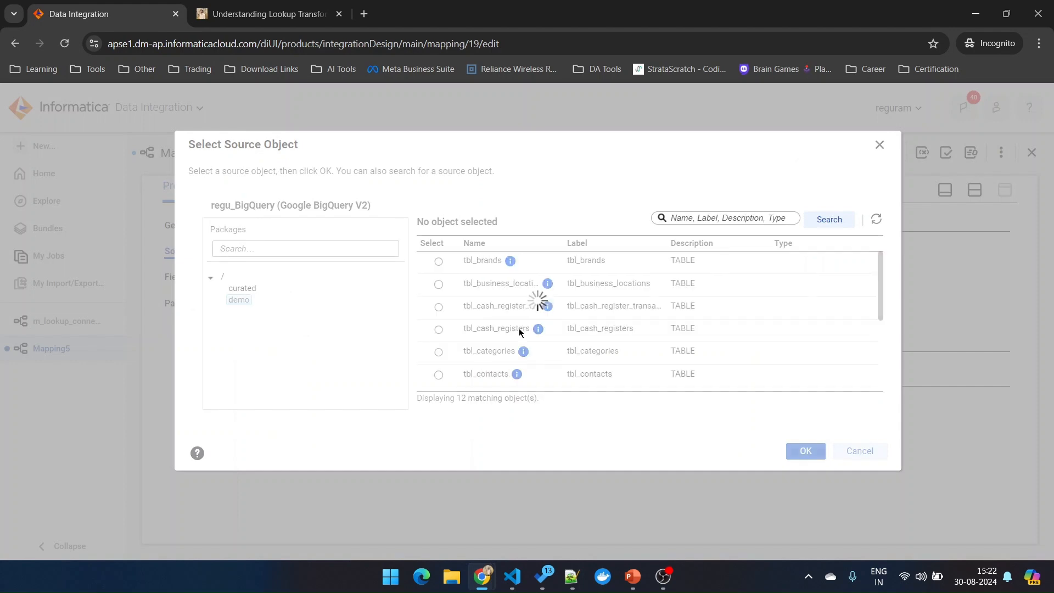
scroll(499, 354, "down", 3)
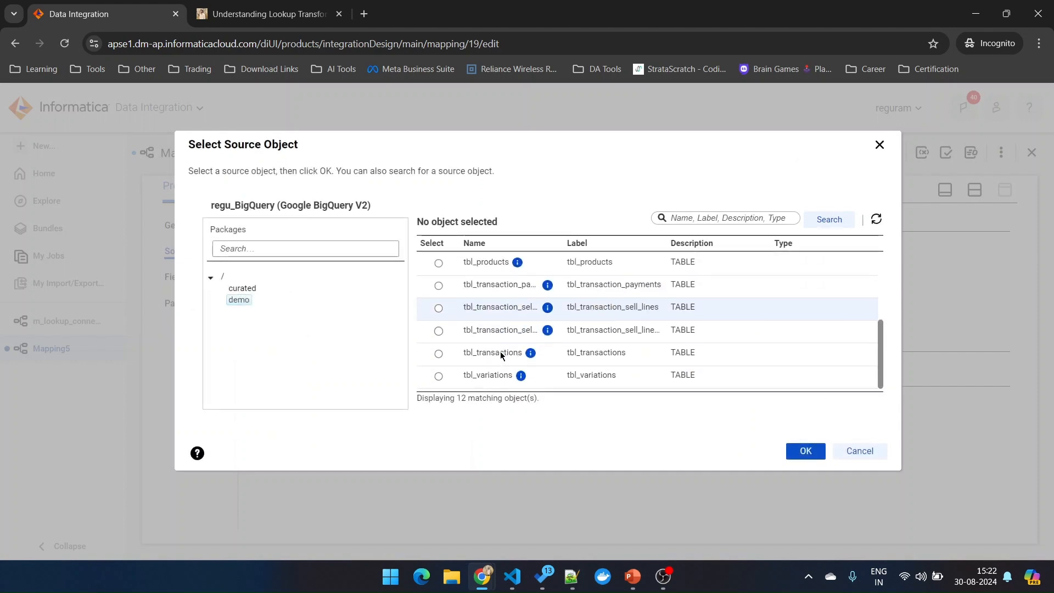
left_click(488, 263)
left_click(805, 450)
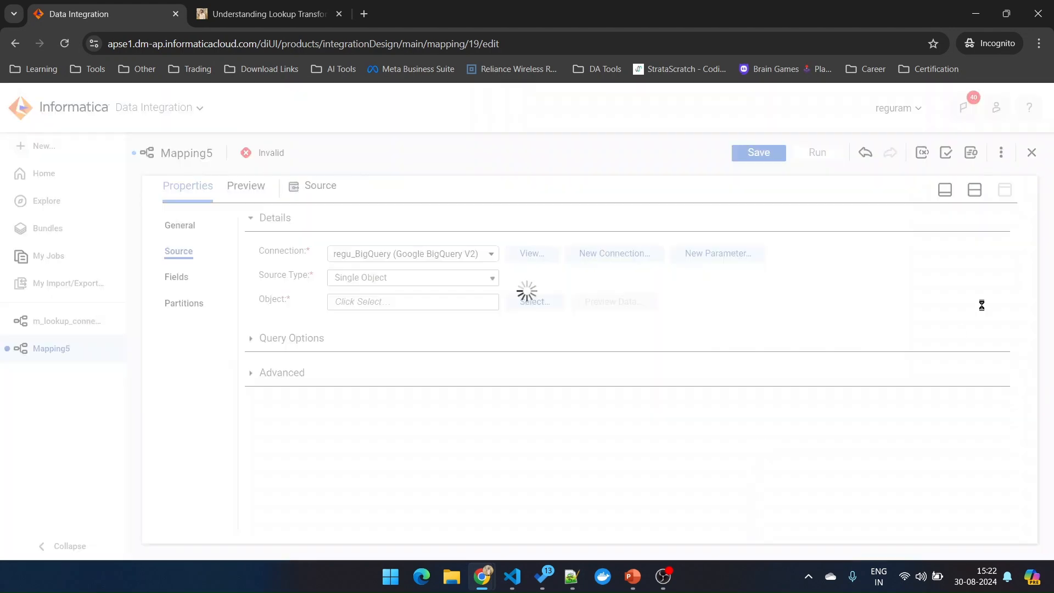
left_click(975, 191)
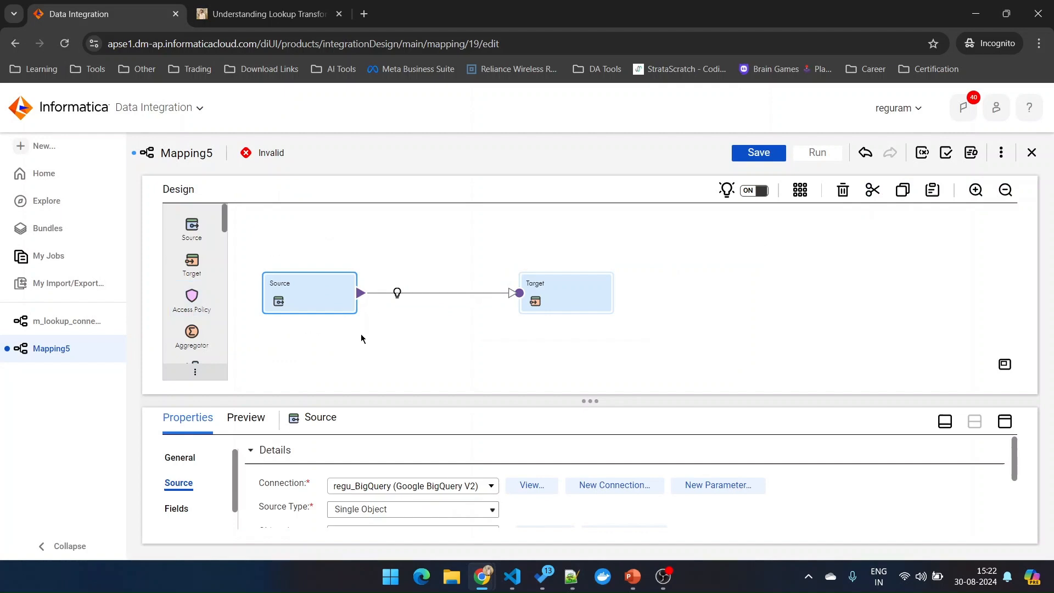
Add a Lookup transformation above the Source-Target flow and shift Target and Source slightly lower on the canvas
left_click(338, 338)
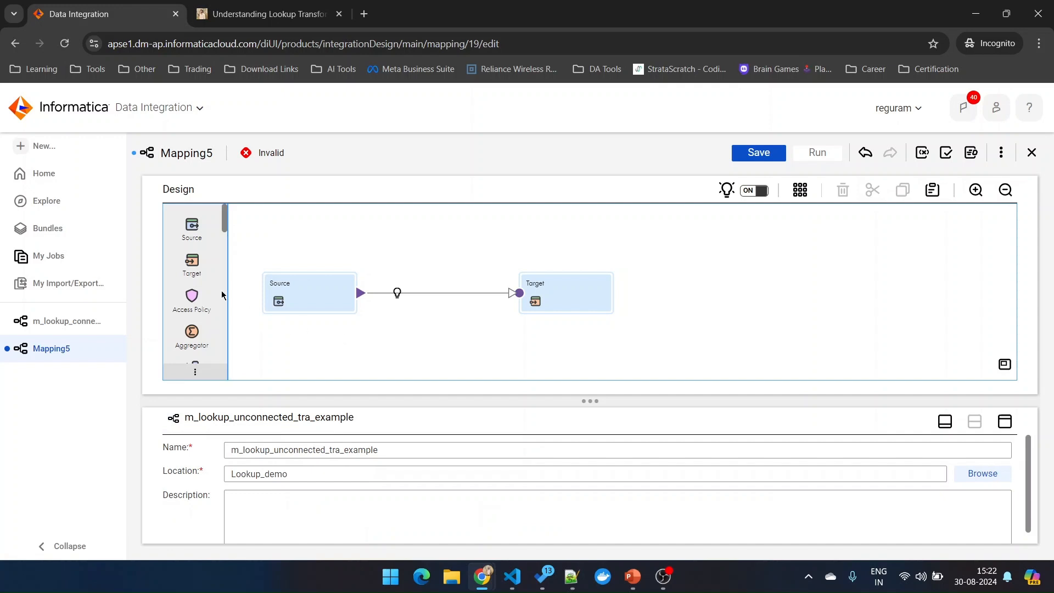
scroll(214, 299, "down", 1)
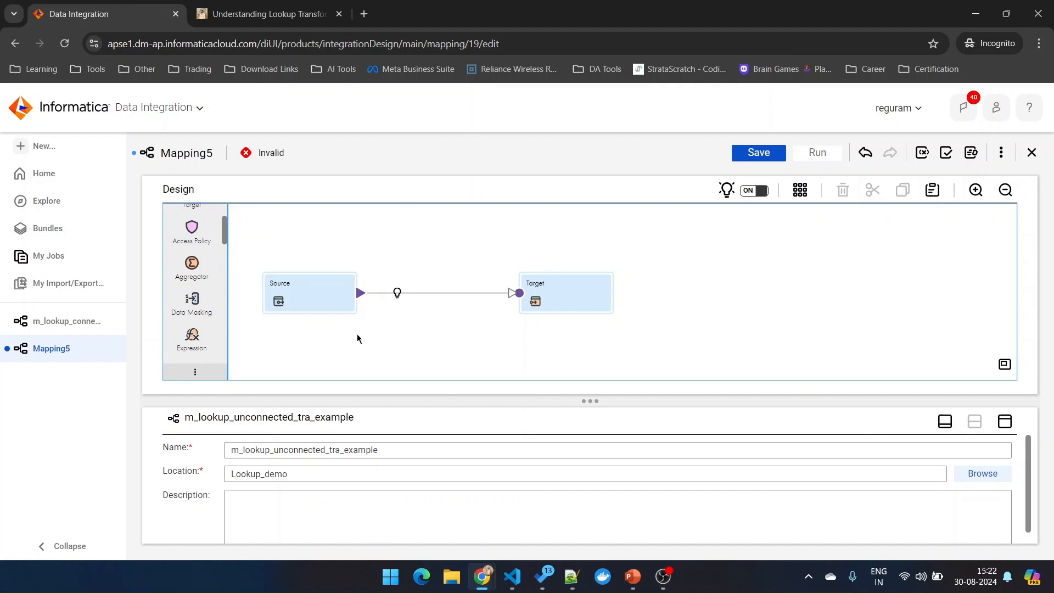
scroll(200, 318, "down", 3)
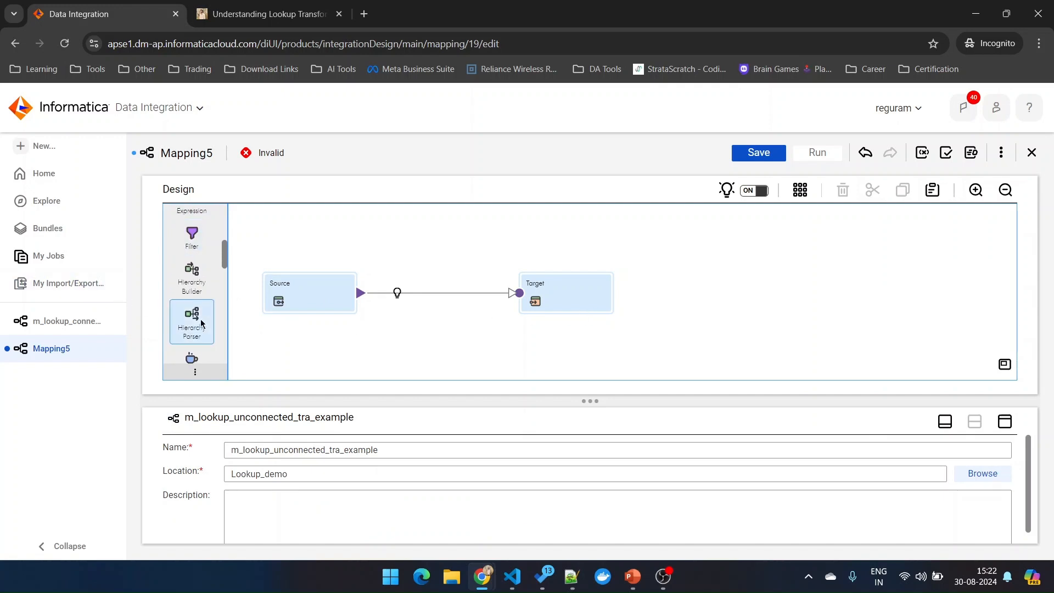
scroll(202, 324, "down", 2)
left_click_drag(192, 230, 422, 234)
left_click_drag(558, 302, 573, 331)
left_click_drag(352, 292, 380, 314)
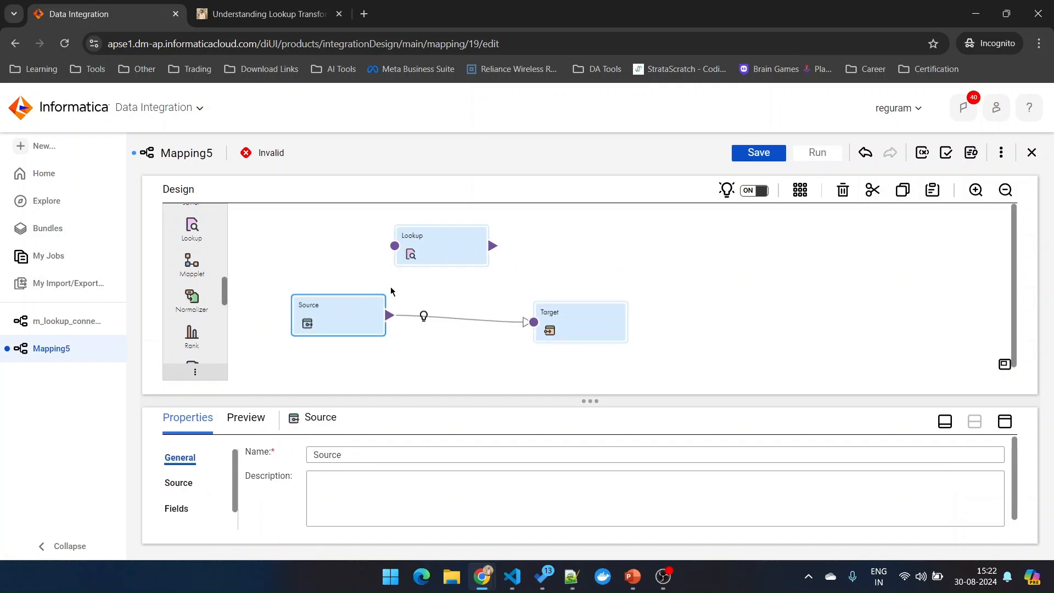
Turn the Lookup transformation into an unconnected lookup, accepting the removal of its incoming fields and links
left_click(429, 252)
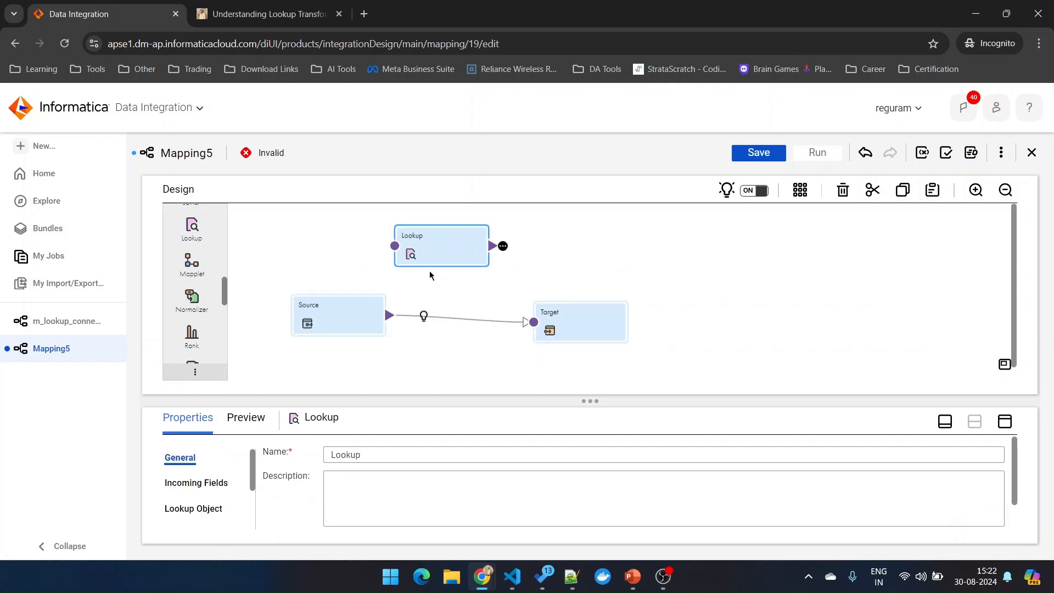
left_click(1005, 421)
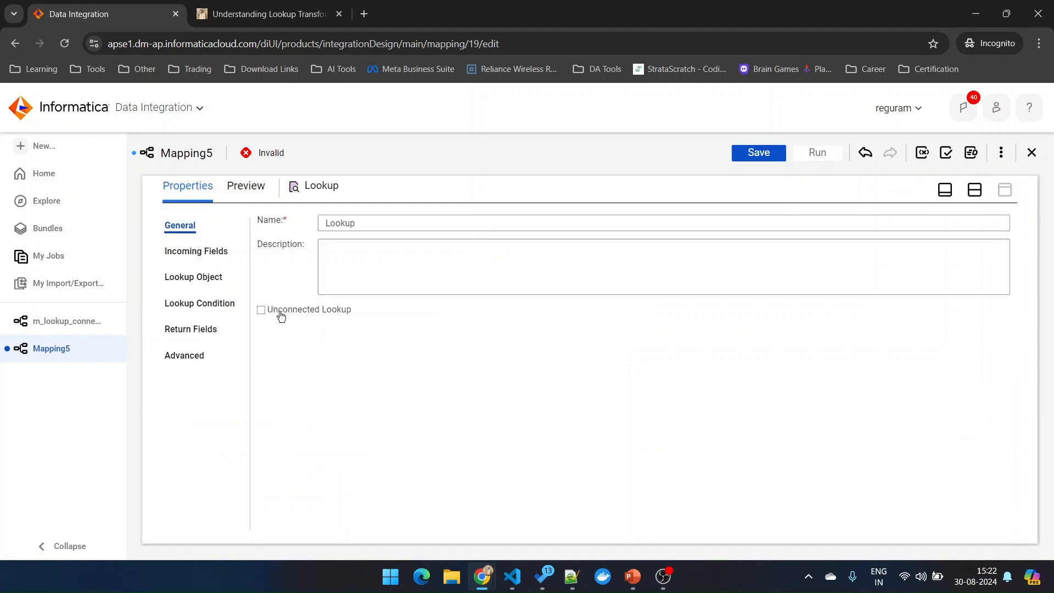
left_click(261, 311)
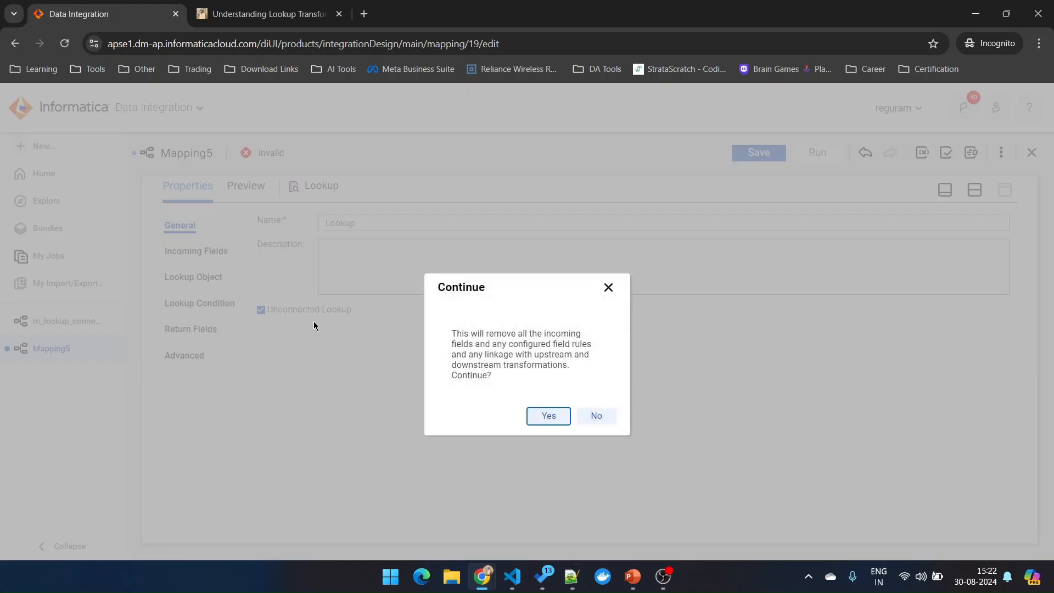
left_click(550, 417)
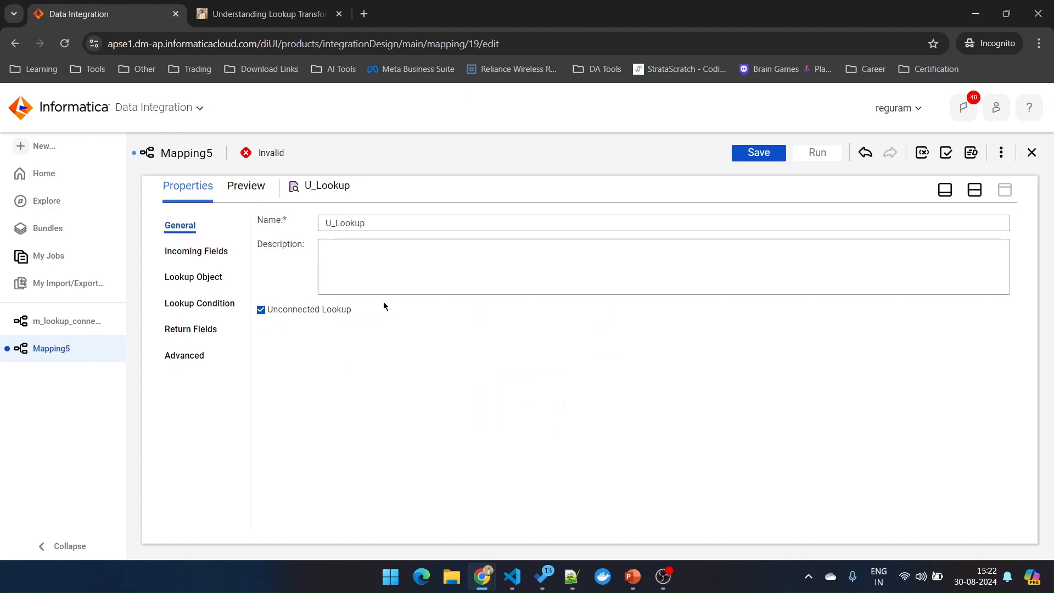
left_click_drag(365, 223, 323, 226)
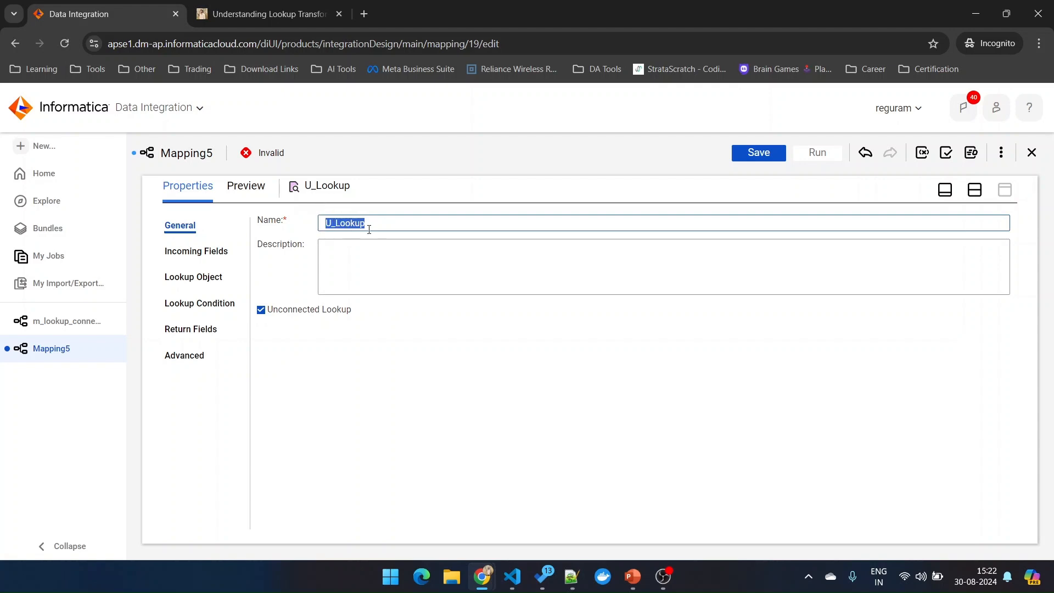
left_click(386, 371)
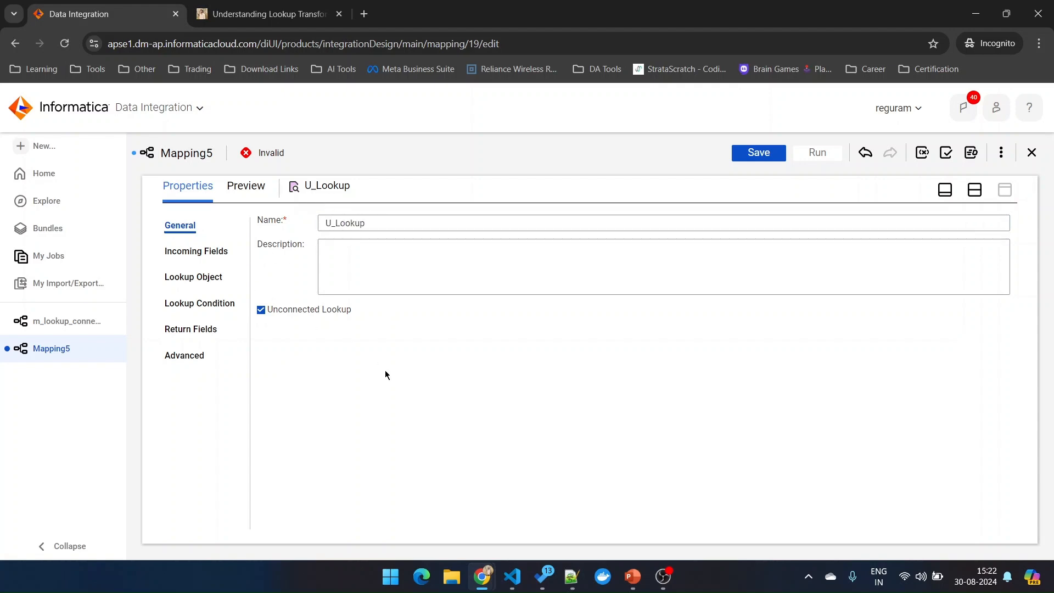
Review the unconnected lookup's incoming fields and its placement relative to Source and Target in the mapping design
left_click(190, 257)
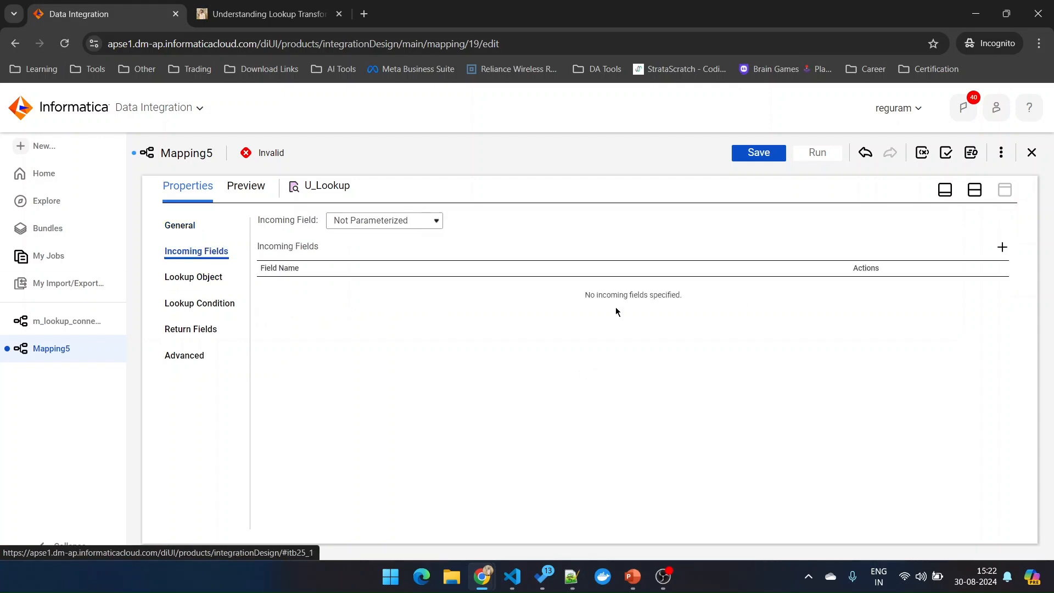
left_click(973, 198)
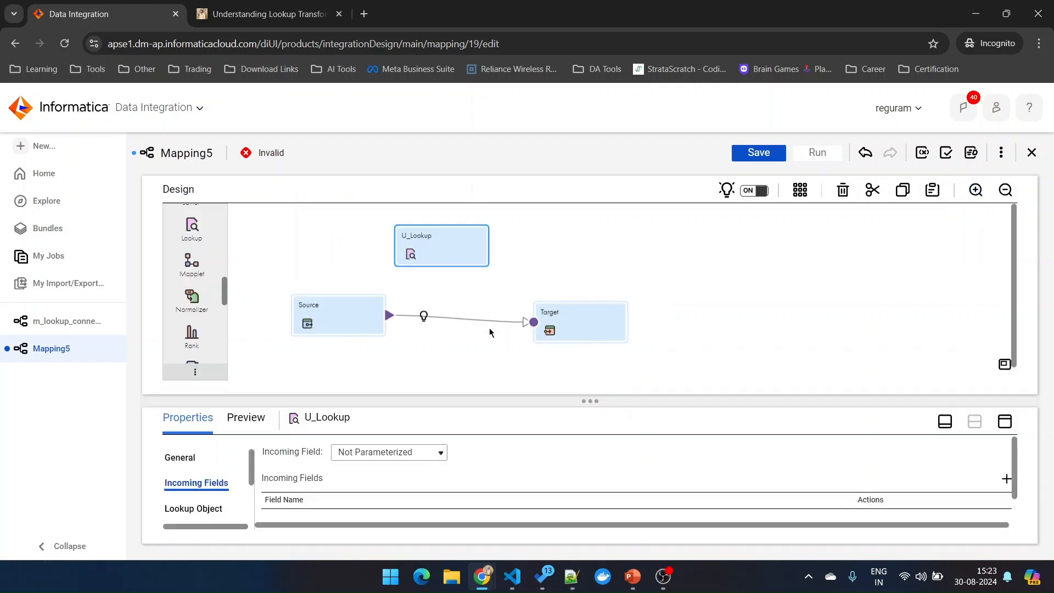
mouse_move(438, 320)
scroll(198, 339, "down", 5)
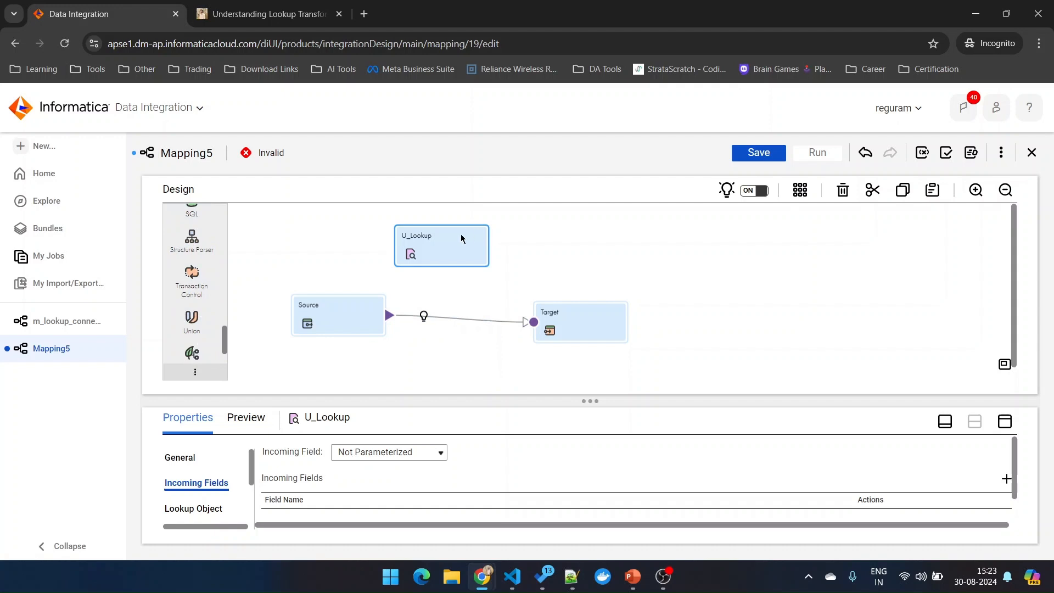
left_click(1004, 421)
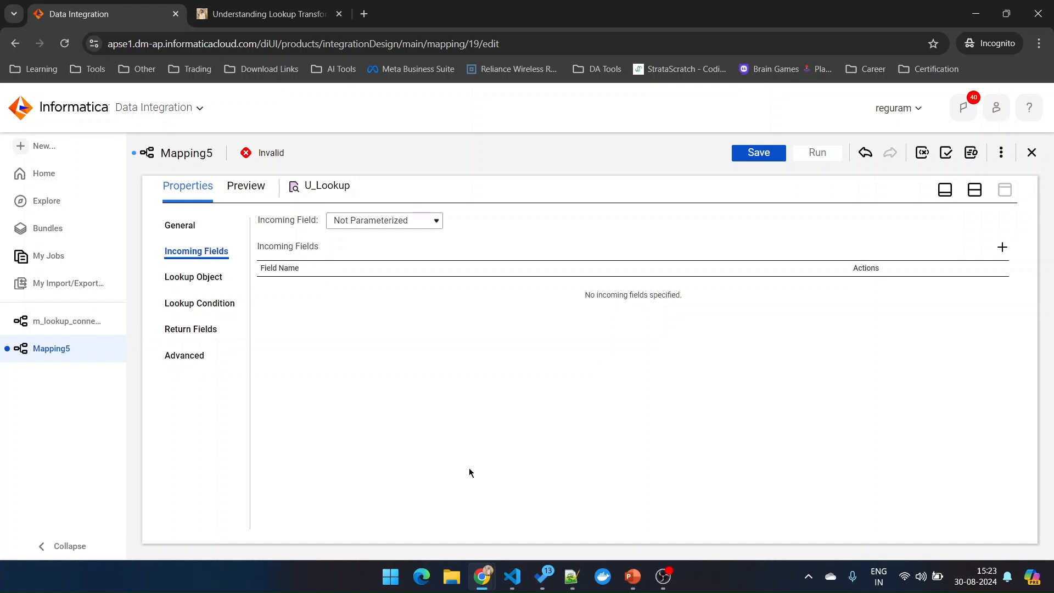
Switch to BigQuery, review the tbl_products_with_price preview and the demo dataset's tables down to tbl_variations, and switch back to Informatica
mouse_move(482, 577)
left_click(406, 521)
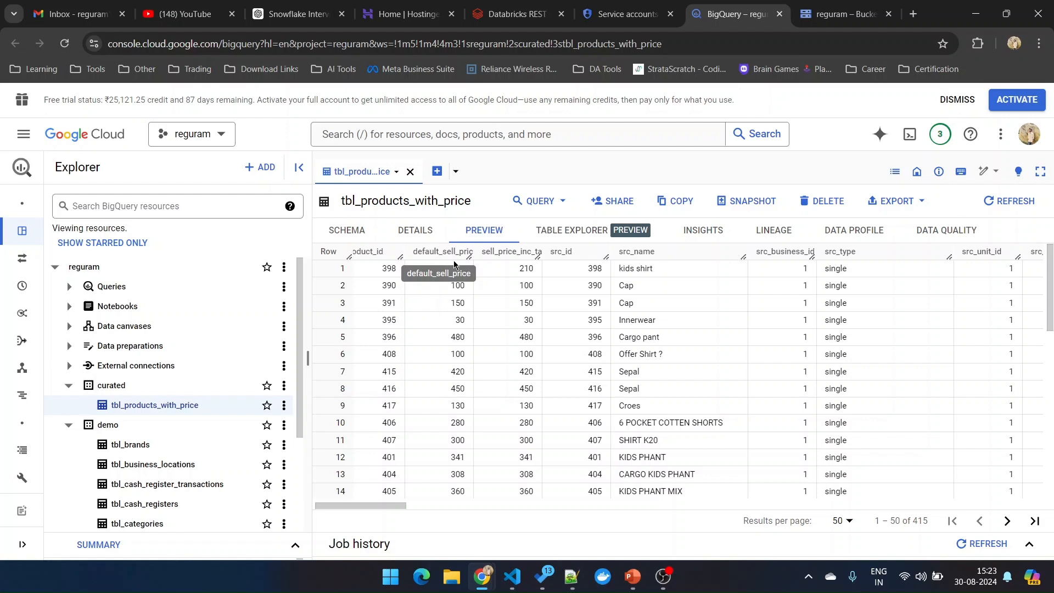
scroll(225, 469, "down", 3)
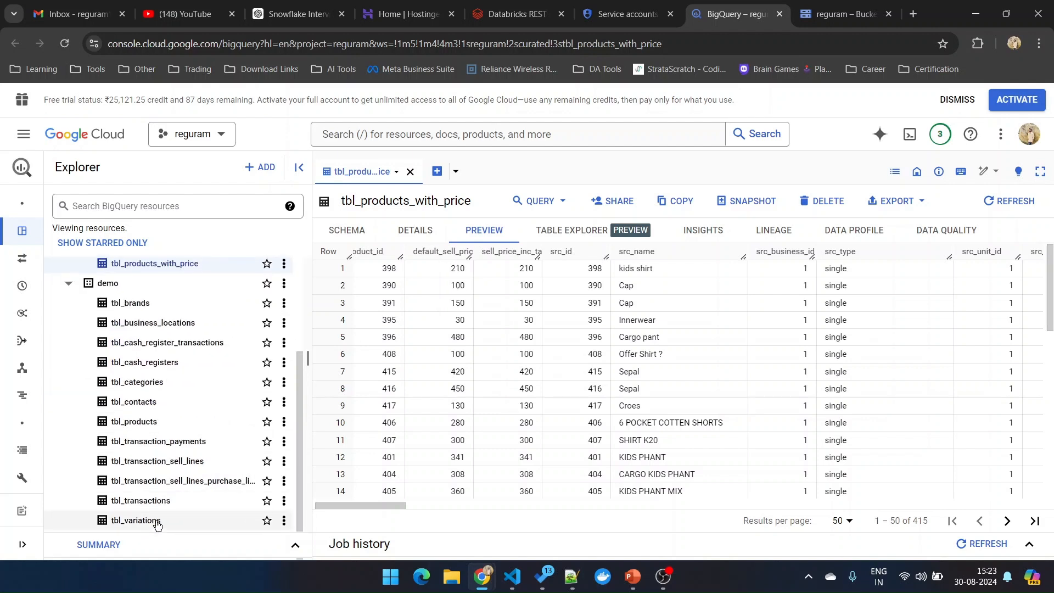
key("alt+Tab")
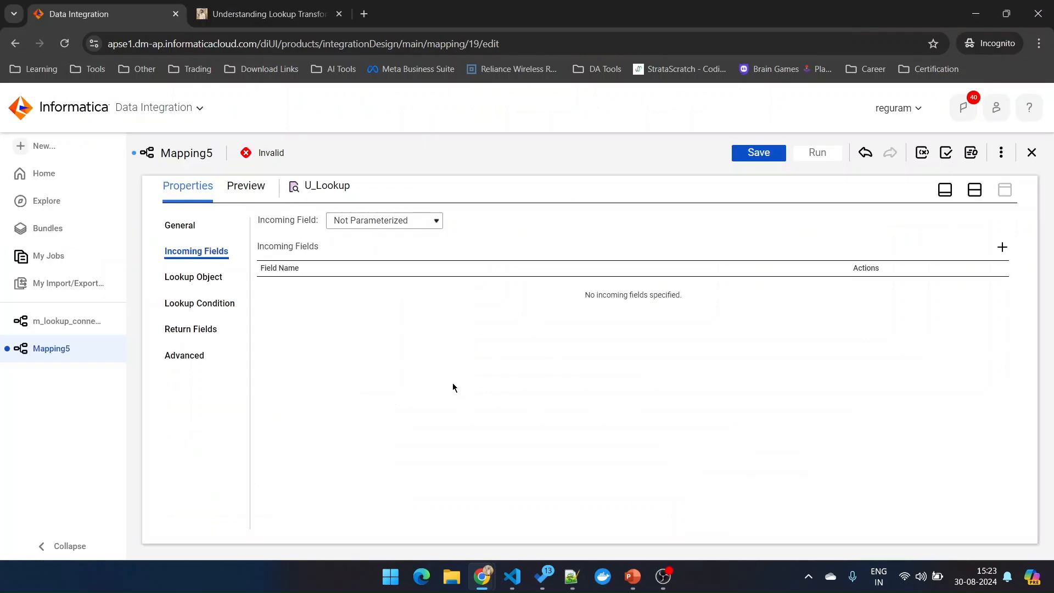
Add an incoming field named pro_id to the unconnected lookup
left_click(1002, 249)
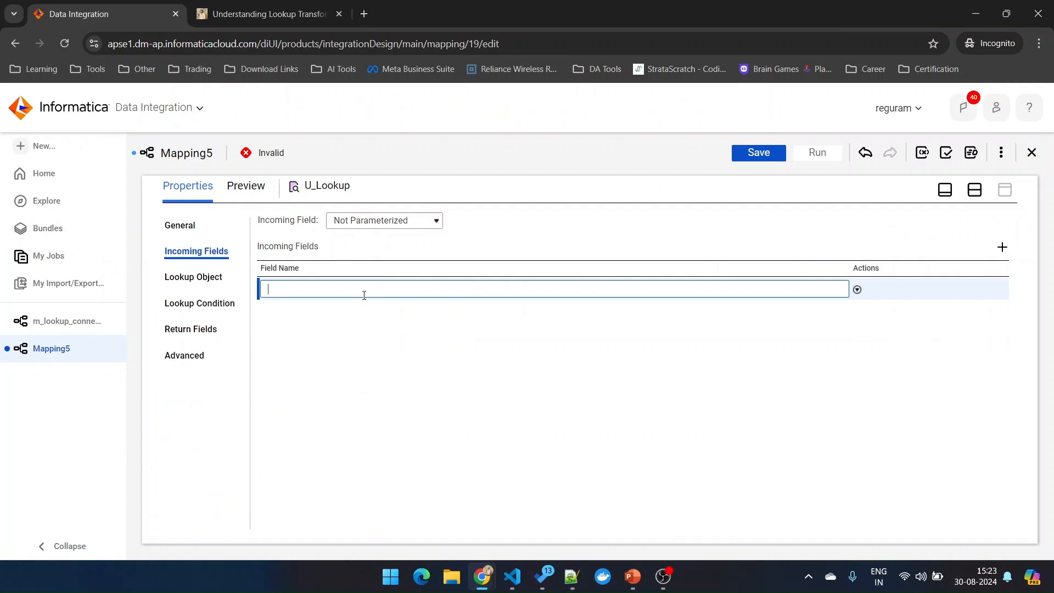
type("pro_id")
left_click(355, 321)
Set U_Lookup's lookup object to tbl_variations from the demo dataset, using the regu_BigQuery connection
left_click(213, 278)
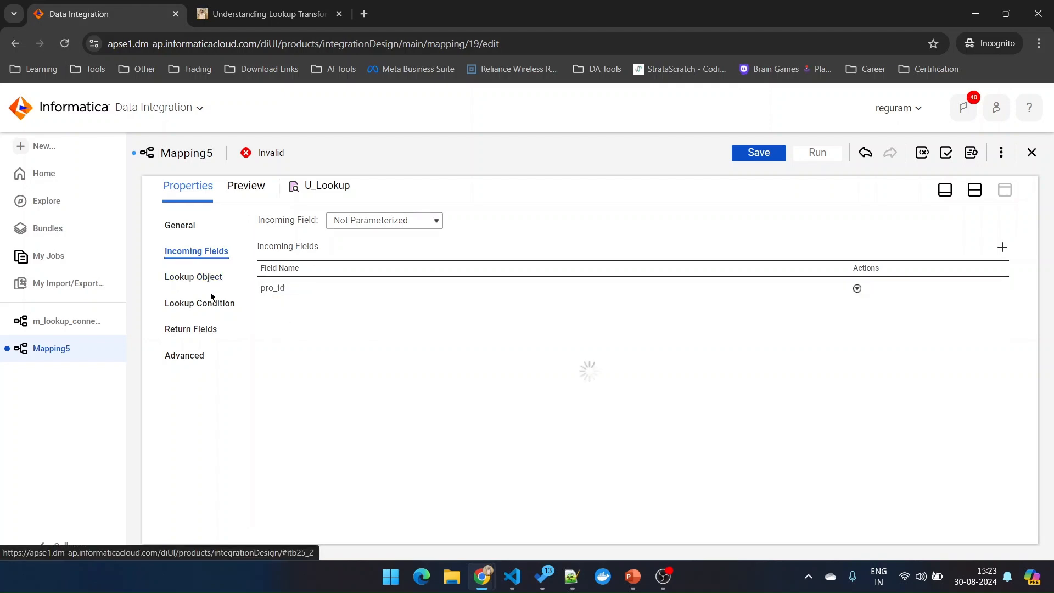
left_click(397, 257)
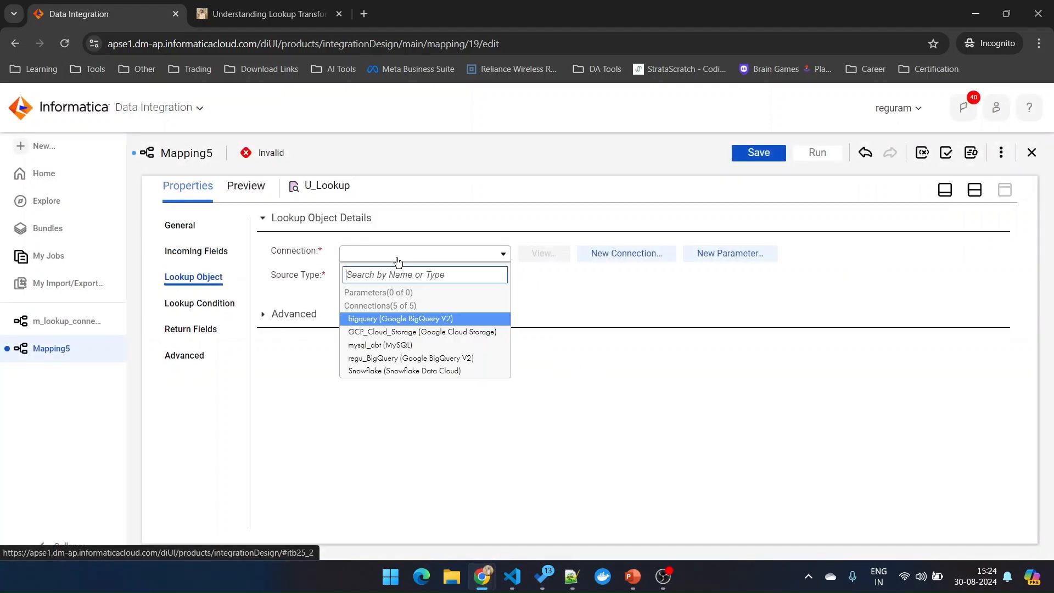
left_click(393, 362)
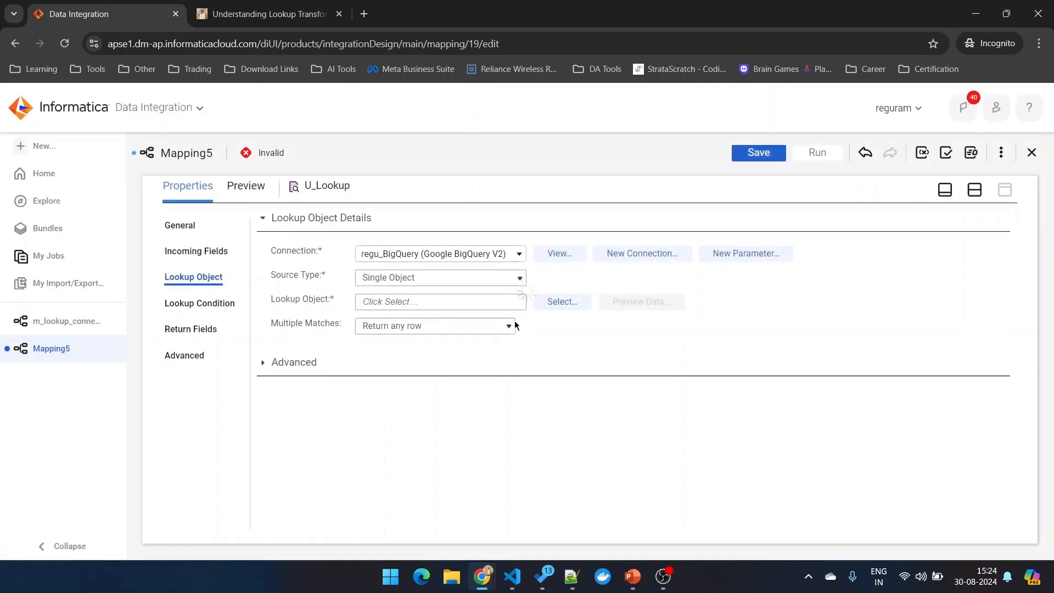
left_click(555, 302)
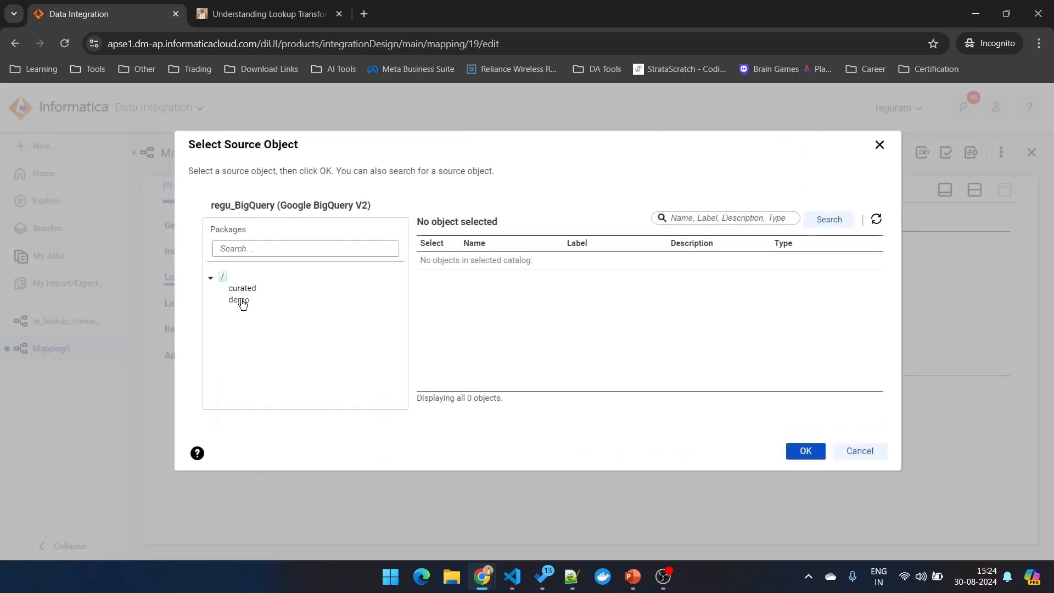
left_click(239, 299)
scroll(492, 335, "down", 3)
left_click(499, 374)
left_click(811, 452)
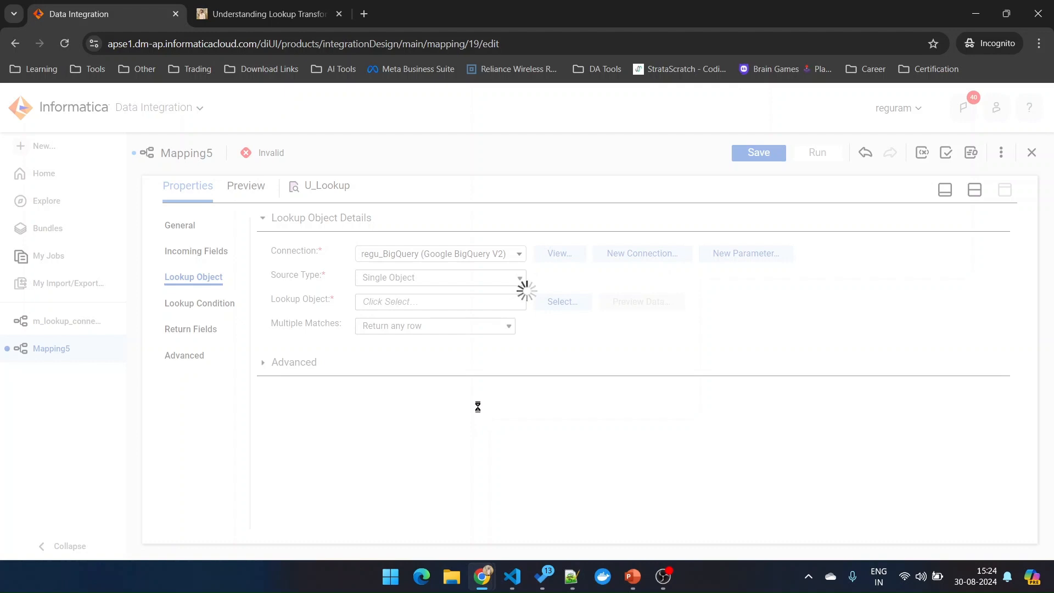
Add a simple lookup condition to U_Lookup matching lookup field product_id to incoming field pro_id with the = operator
left_click(211, 305)
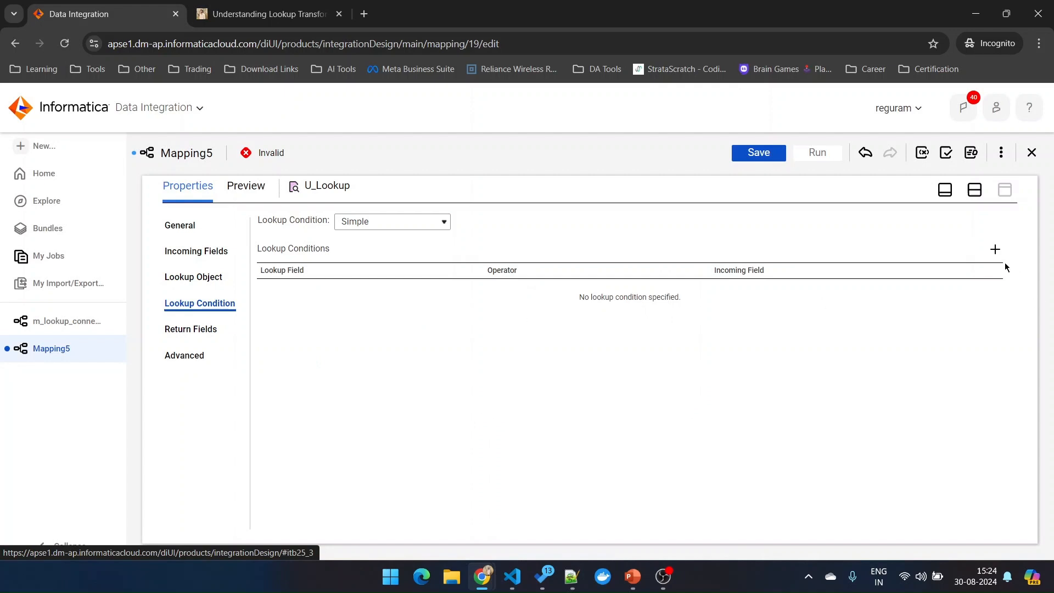
left_click(994, 250)
left_click(400, 297)
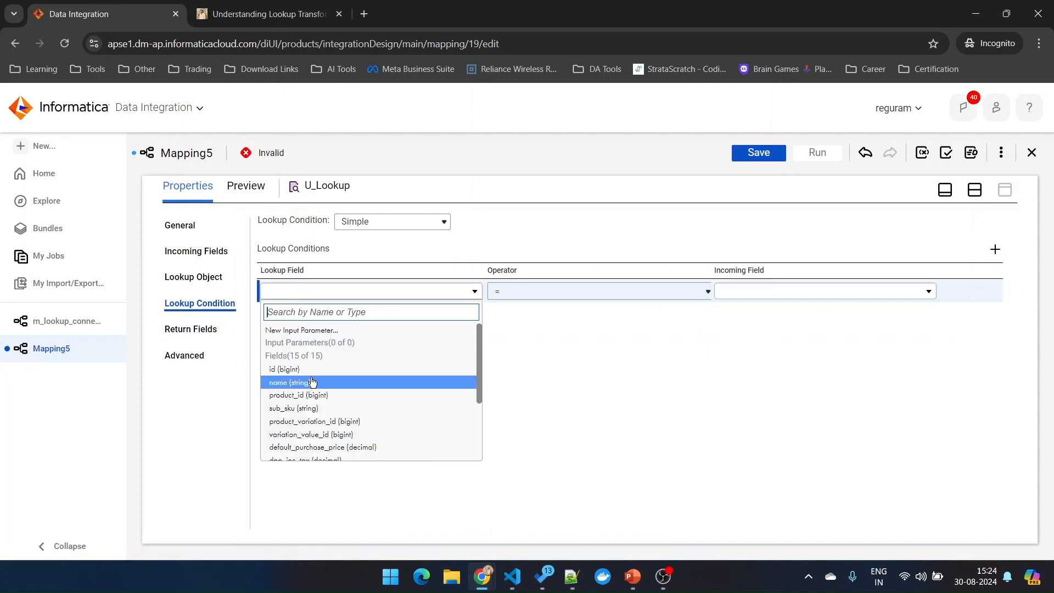
left_click(311, 396)
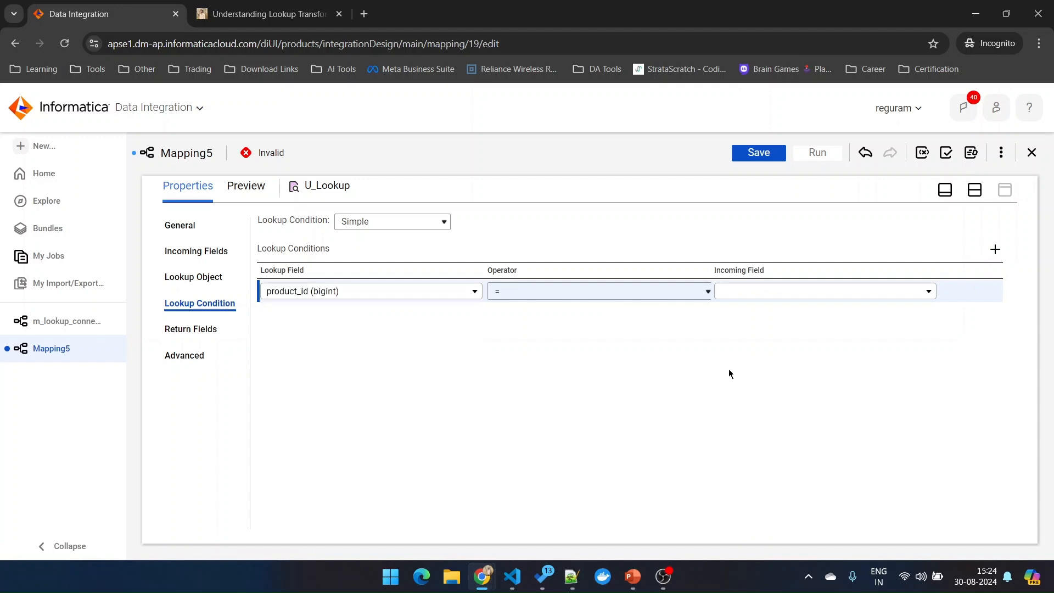
left_click(757, 295)
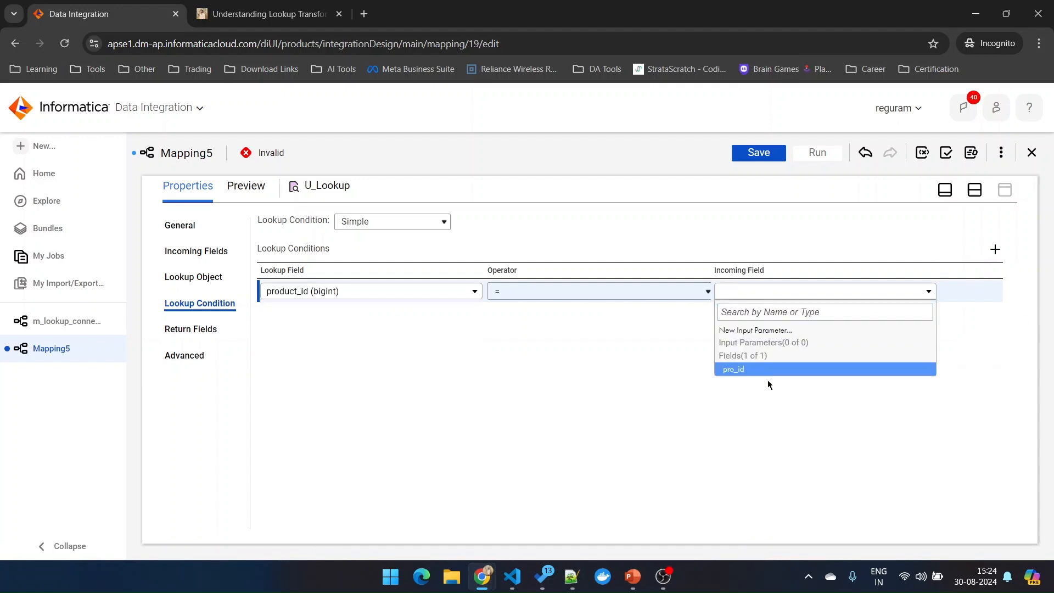
left_click(754, 371)
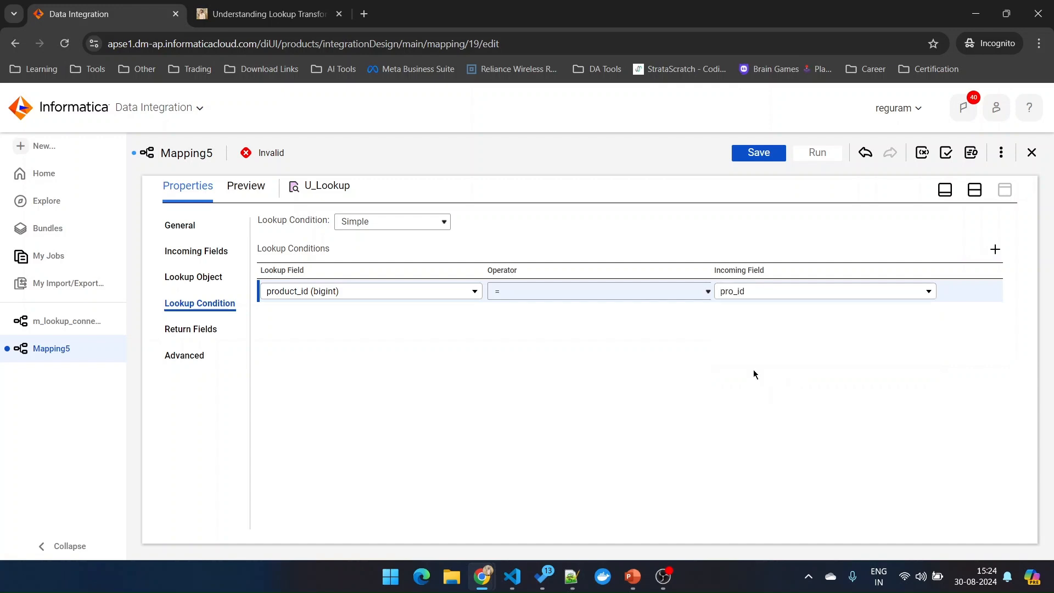
left_click(189, 251)
left_click(201, 305)
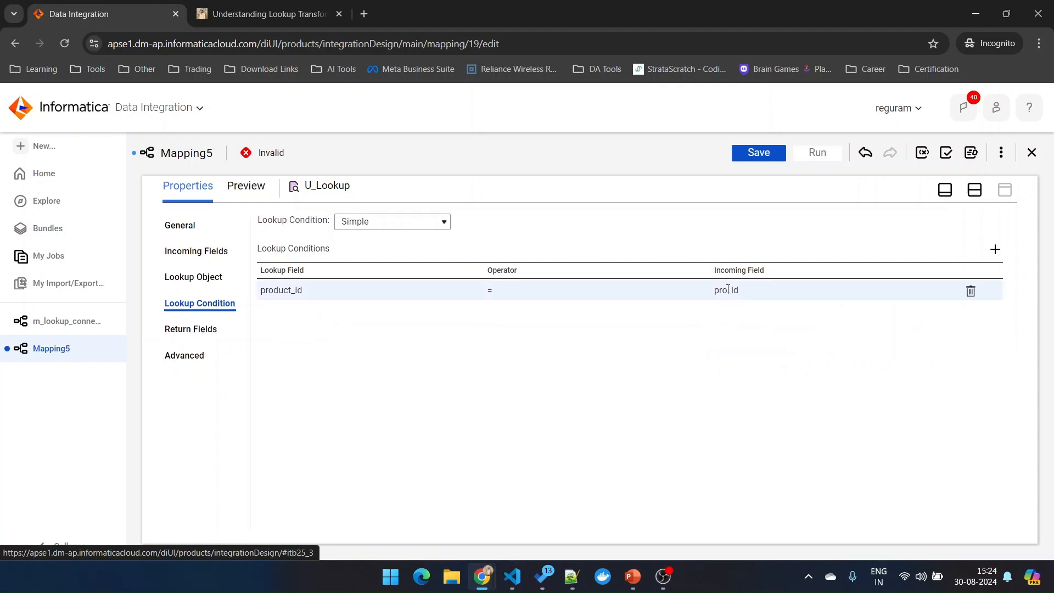
Compare U_Lookup's return fields with those of the connected Lookup in the m_lookup_connected_tra_example mapping, and come back to Mapping5
left_click(191, 329)
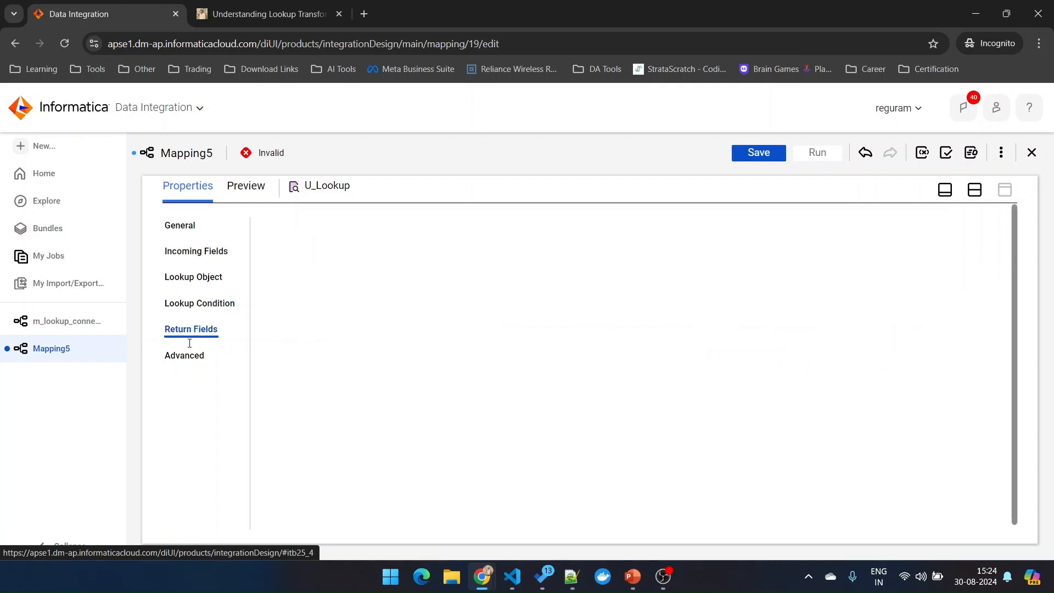
scroll(671, 348, "down", 2)
scroll(671, 277, "up", 2)
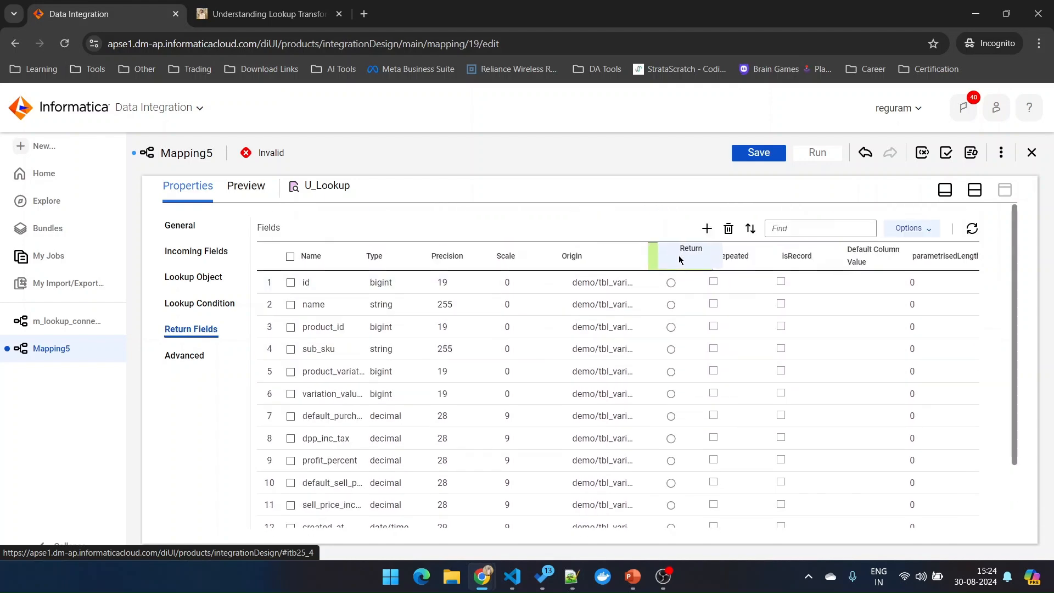
left_click(43, 322)
left_click(974, 189)
left_click(454, 305)
left_click(1005, 421)
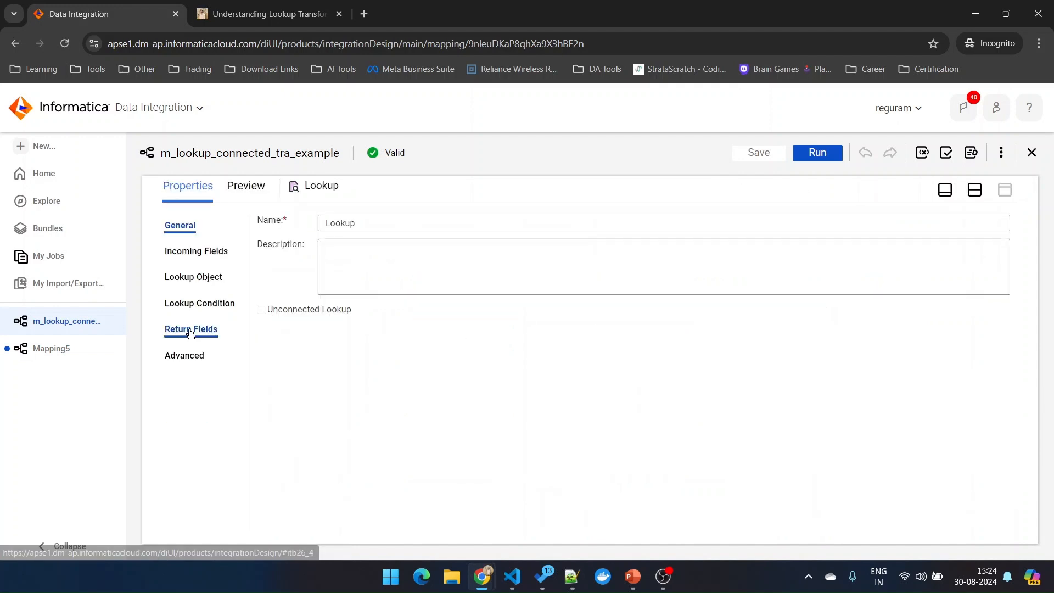
left_click(190, 330)
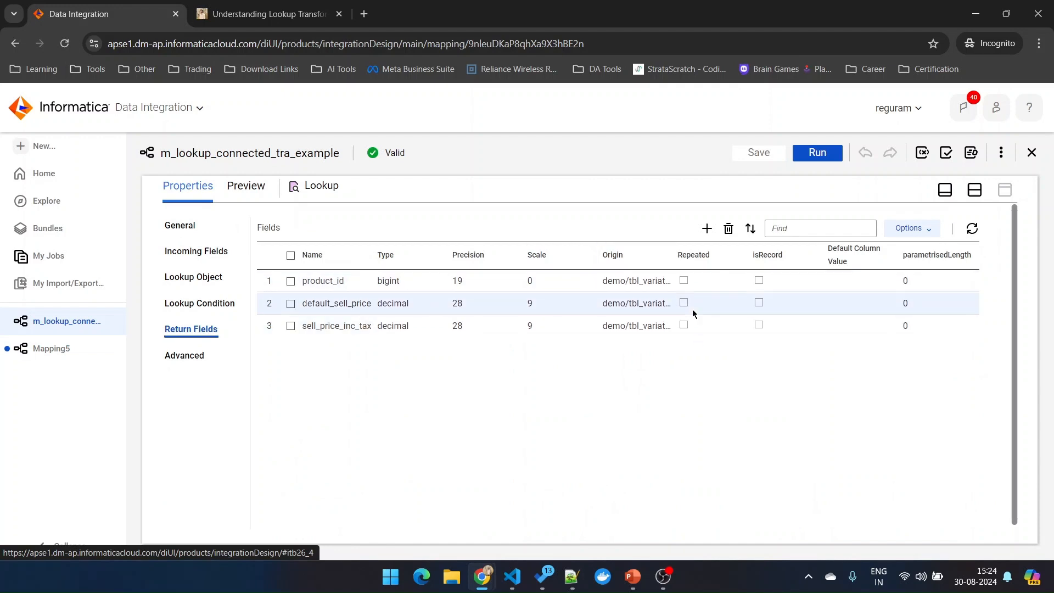
left_click(34, 348)
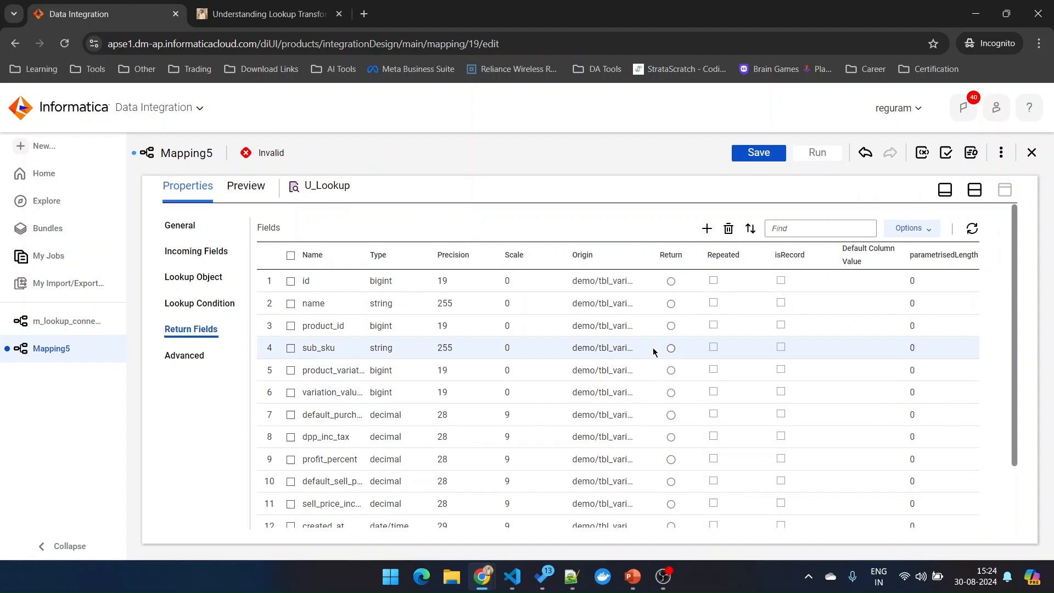
Mark default_sell_price as the single return field of U_Lookup
left_click(670, 303)
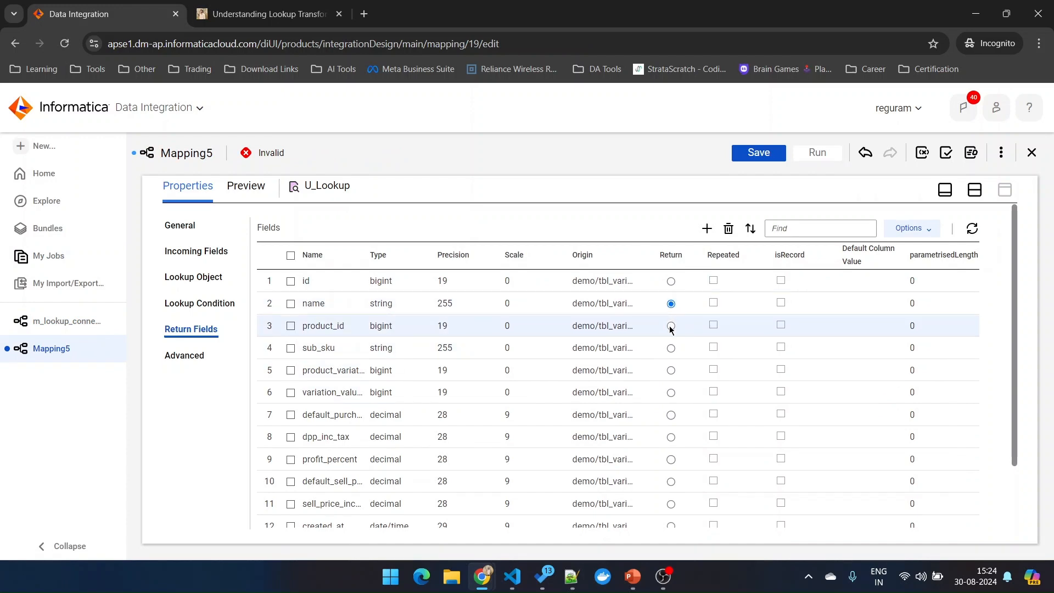
left_click(671, 326)
left_click(670, 304)
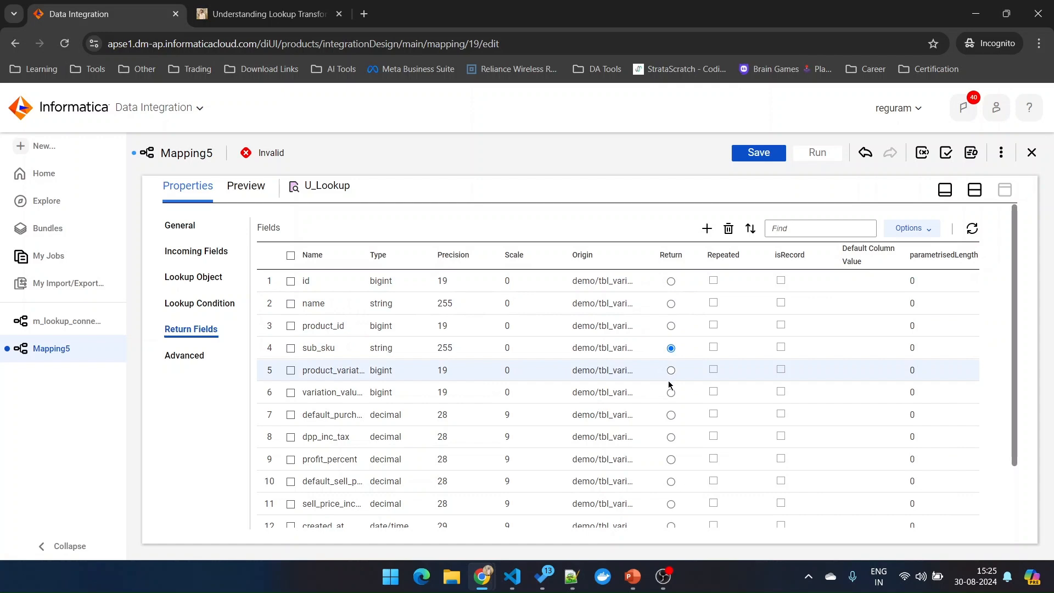
scroll(384, 428, "down", 2)
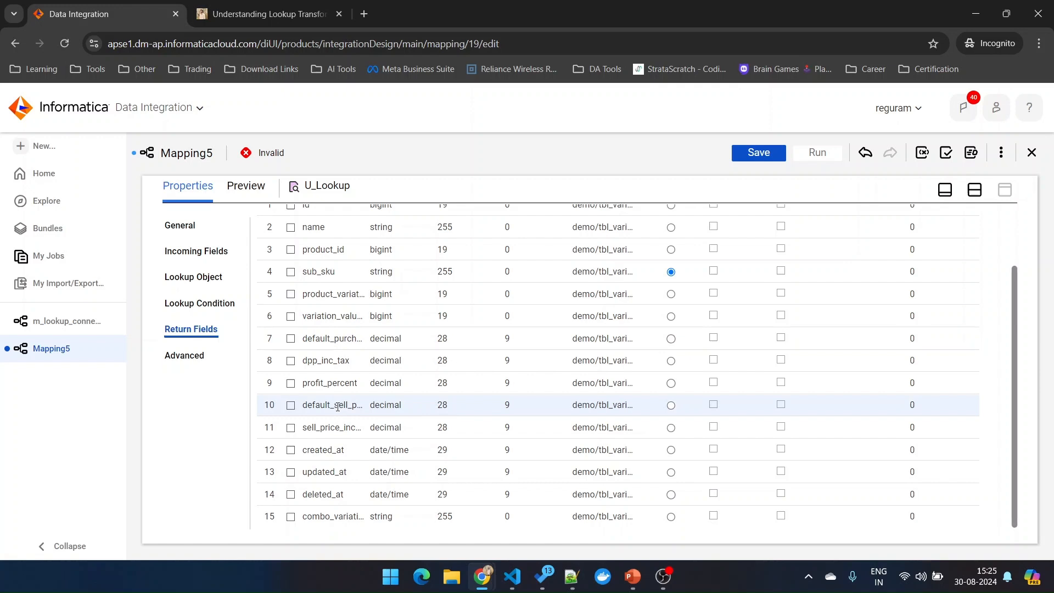
left_click(671, 405)
Insert an Expression transformation between Source and Target in the mapping design and space the transformations apart
left_click(975, 190)
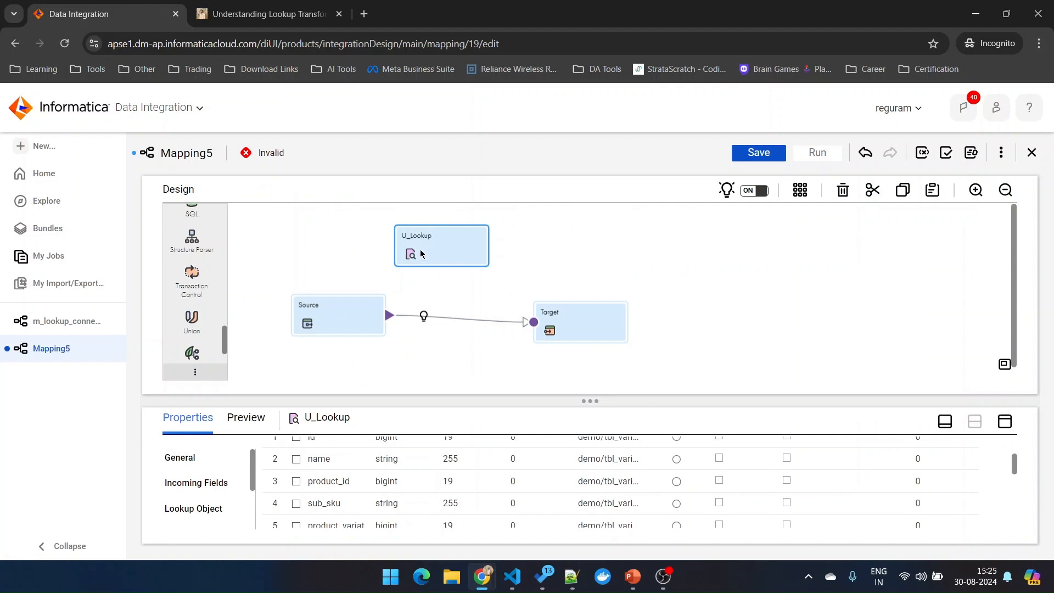
left_click(423, 316)
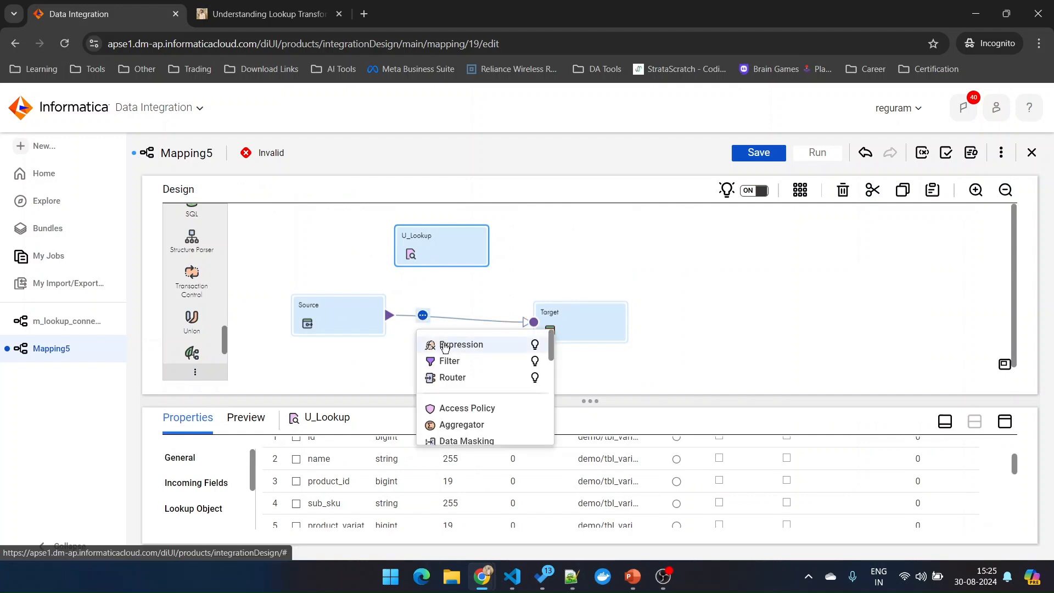
left_click(445, 345)
left_click_drag(584, 312, 646, 298)
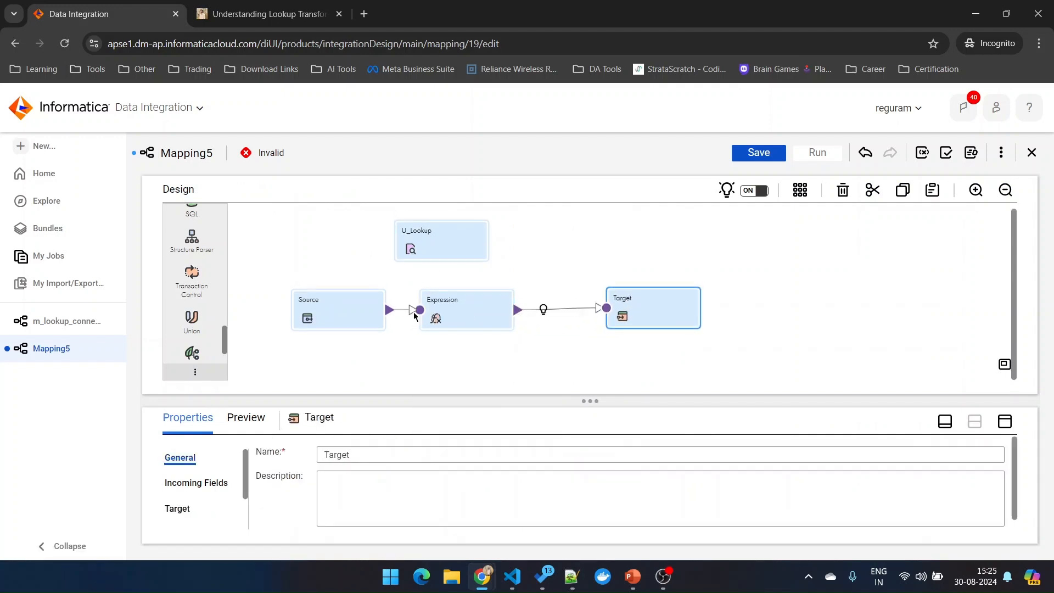
left_click_drag(453, 312, 467, 314)
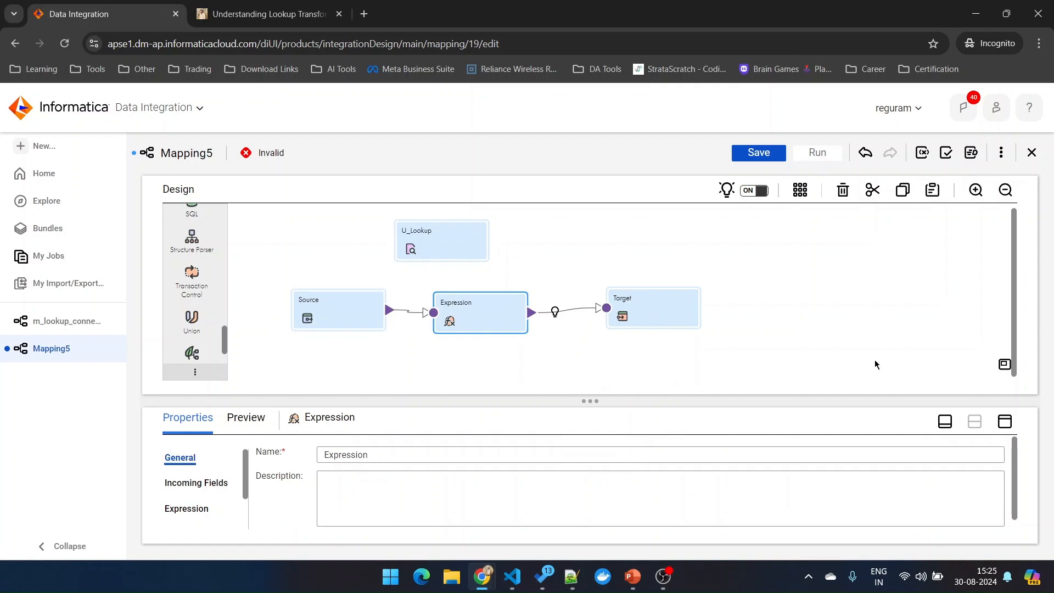
Start a new output field in the Expression transformation, named default_selling_price with type decimal
left_click(1004, 421)
left_click(199, 275)
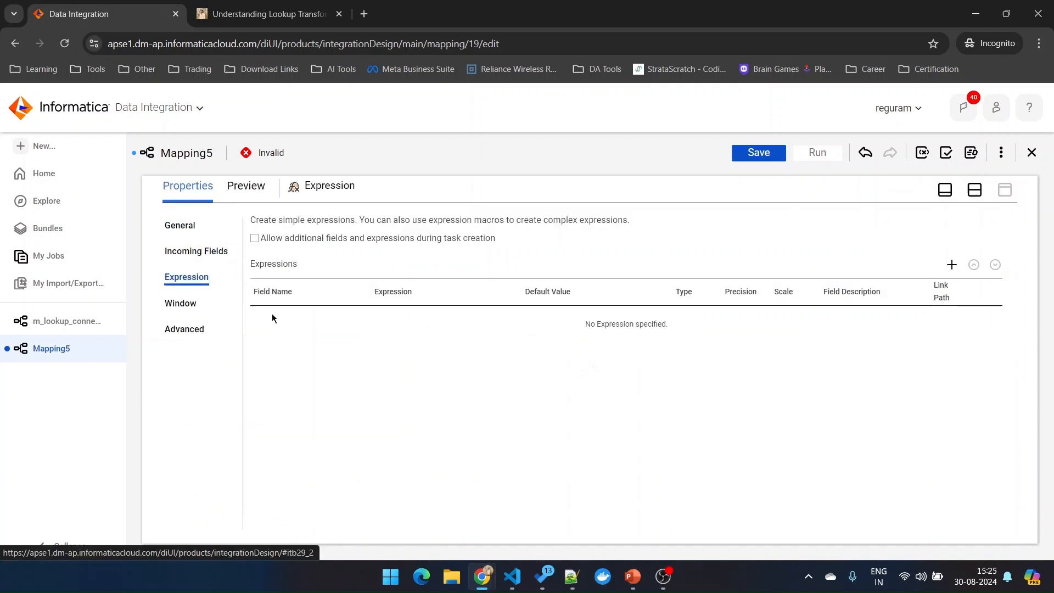
left_click(951, 265)
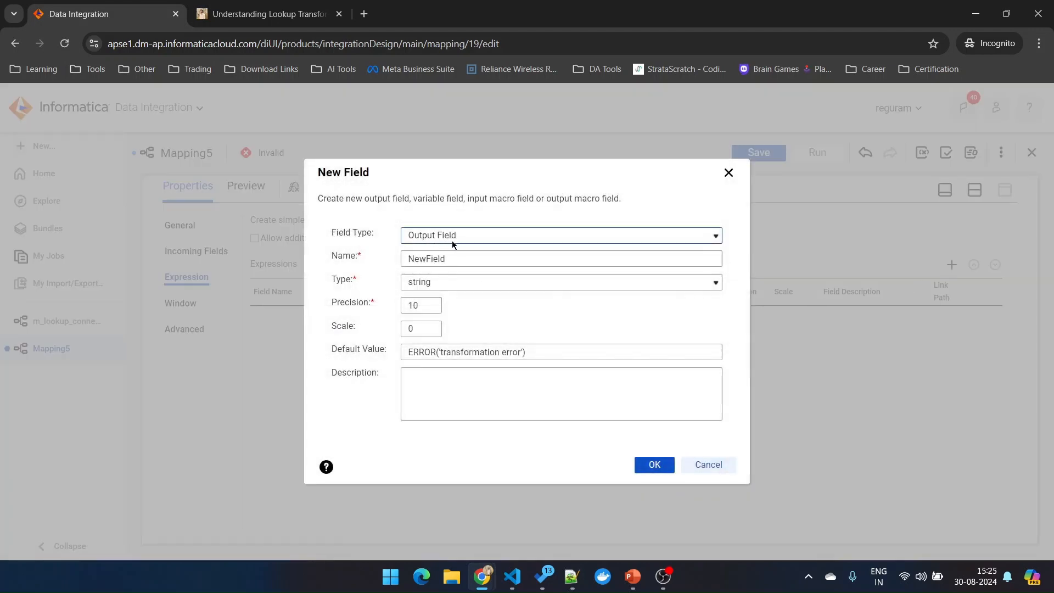
left_click_drag(445, 258, 382, 265)
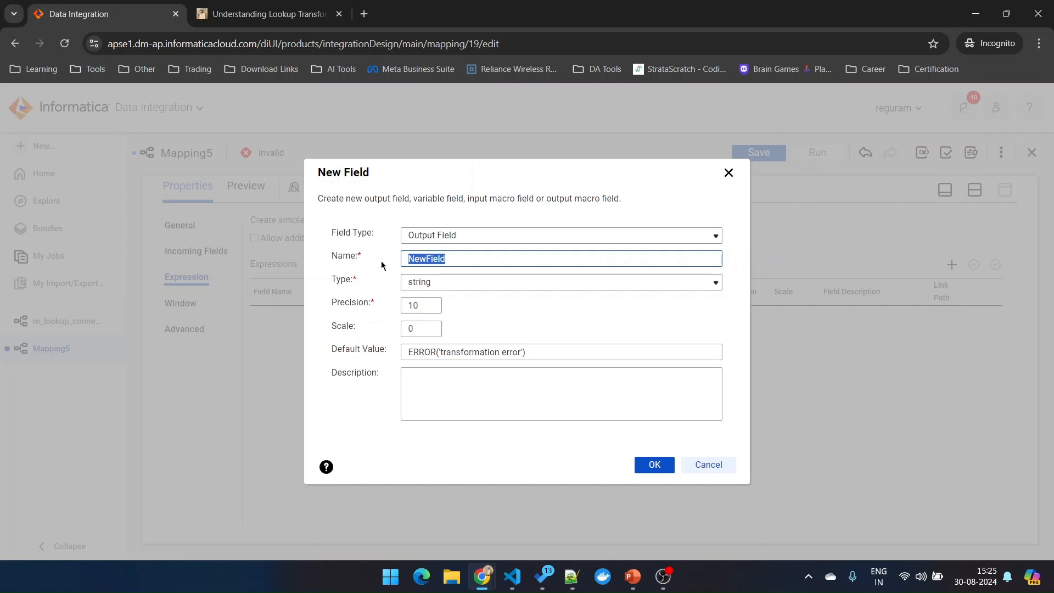
type("default_selling_price")
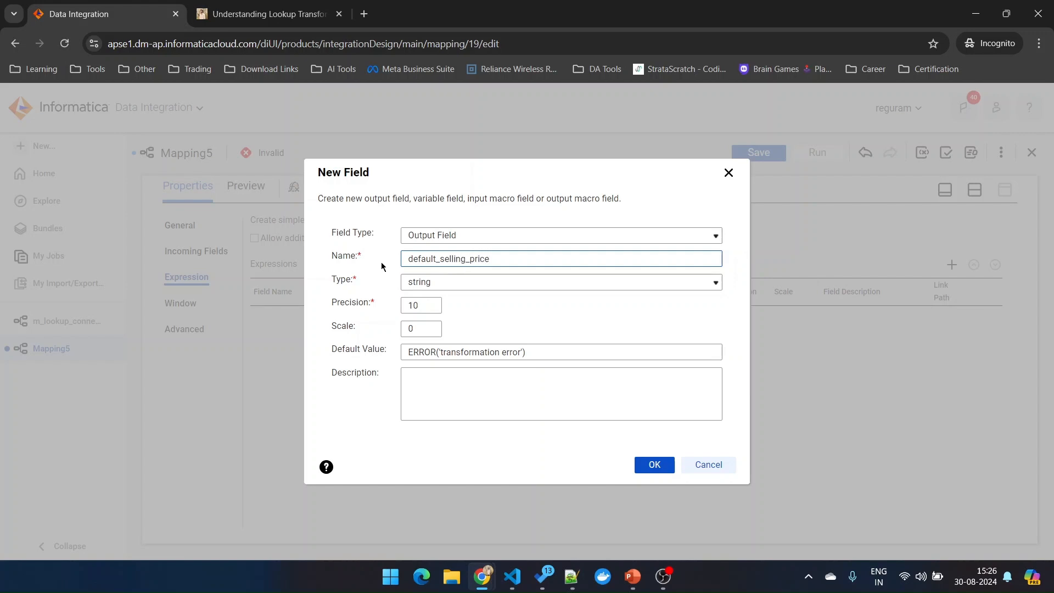
left_click(443, 285)
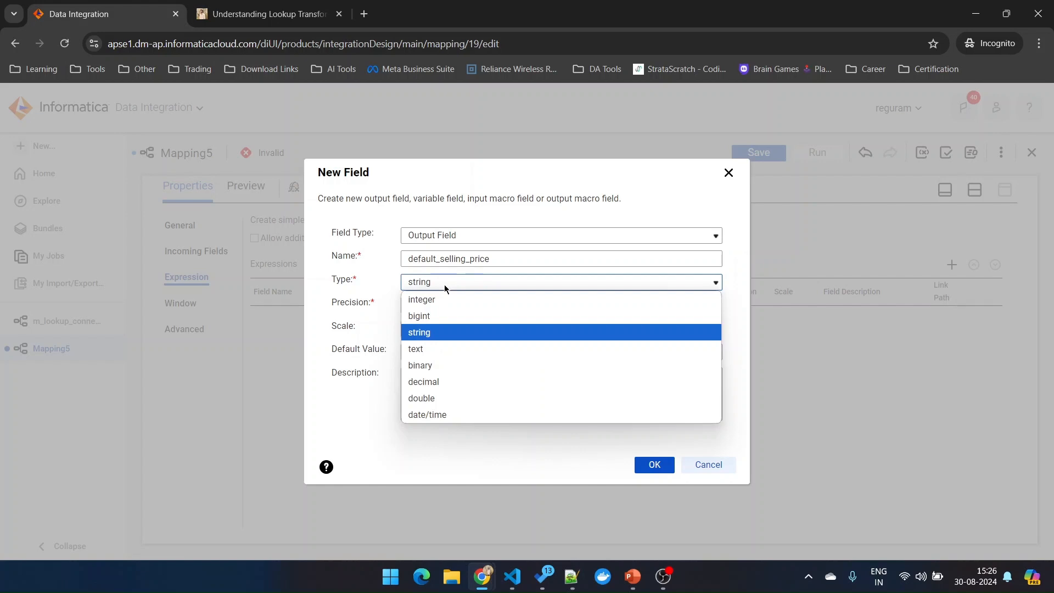
left_click(441, 386)
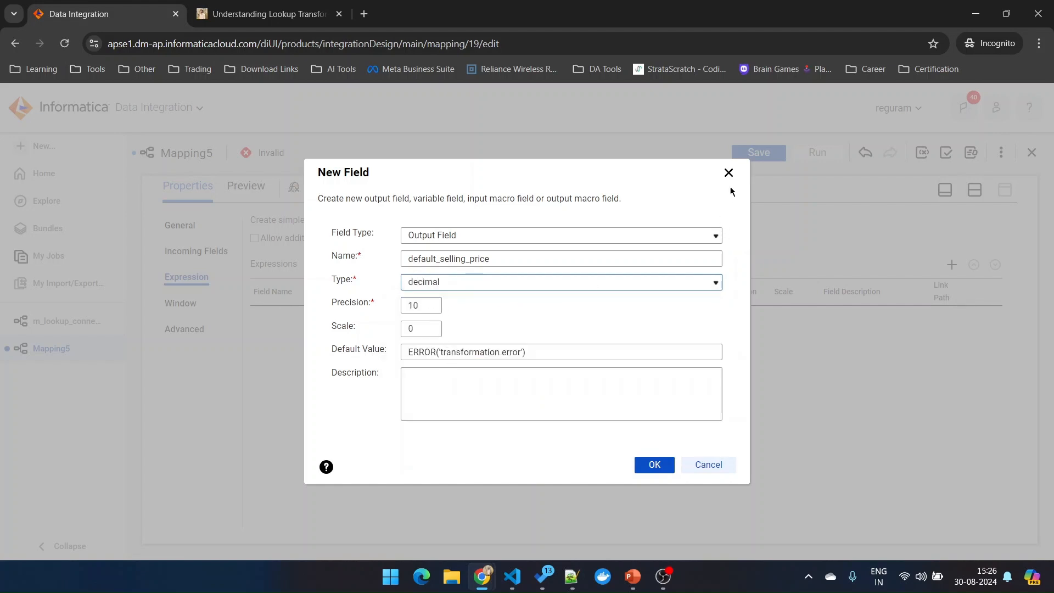
Switch to BigQuery, check the column types in the tbl_variations schema, and switch back to Informatica
left_click_drag(649, 181, 659, 181)
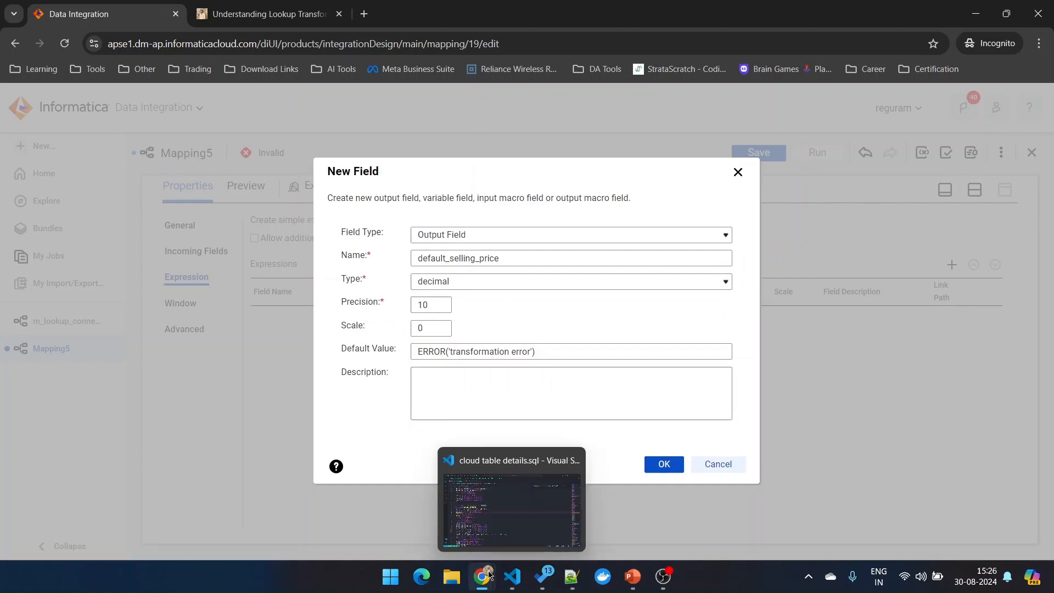
mouse_move(481, 576)
left_click(406, 500)
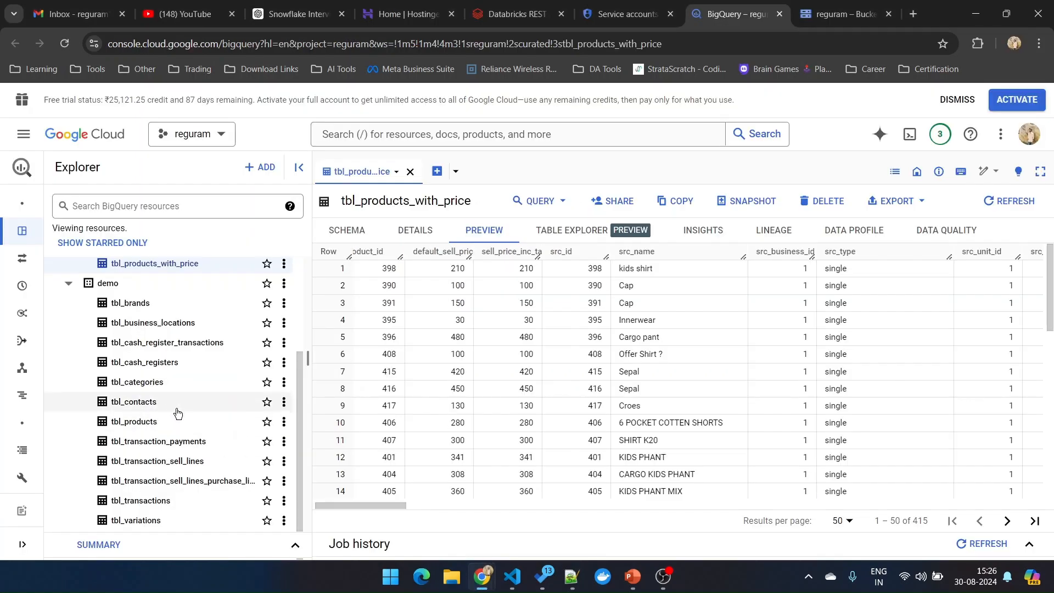
left_click(139, 520)
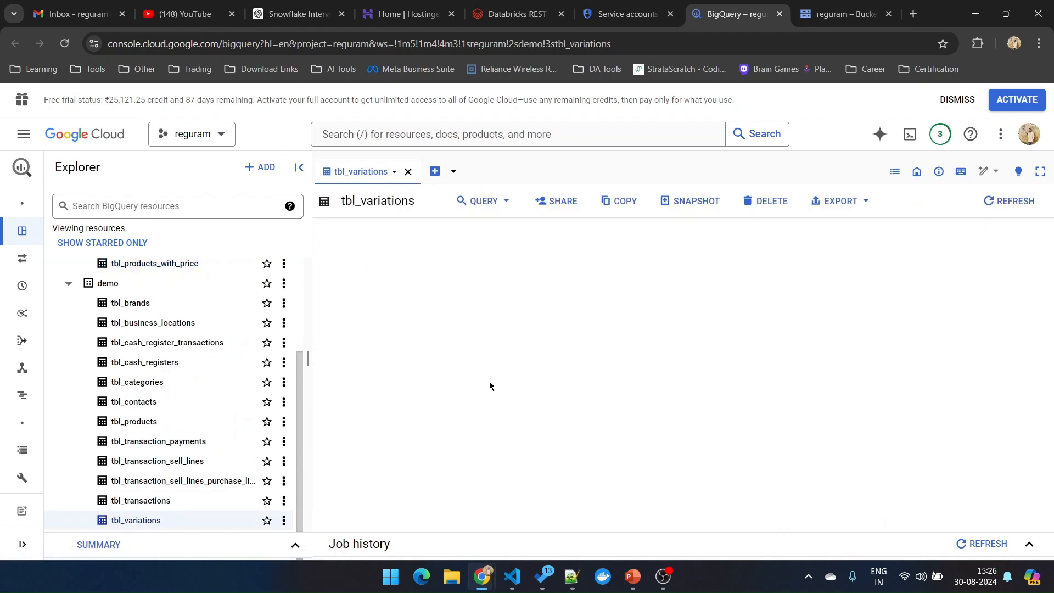
scroll(468, 351, "down", 3)
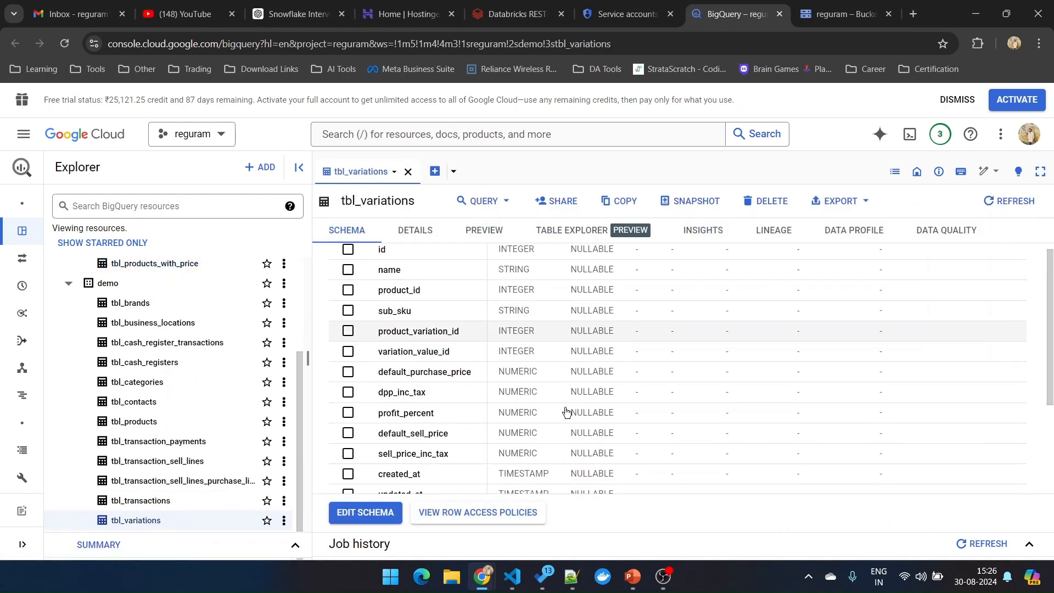
key("alt+Tab")
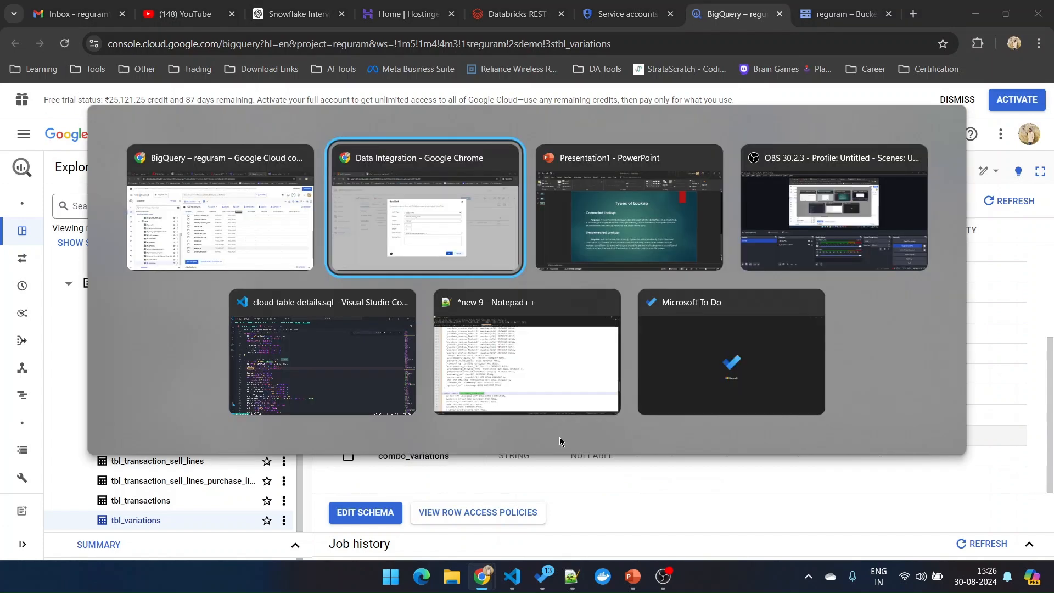
Set the scale of the new default_selling_price field to 2 and create the field
left_click_drag(426, 307, 408, 310)
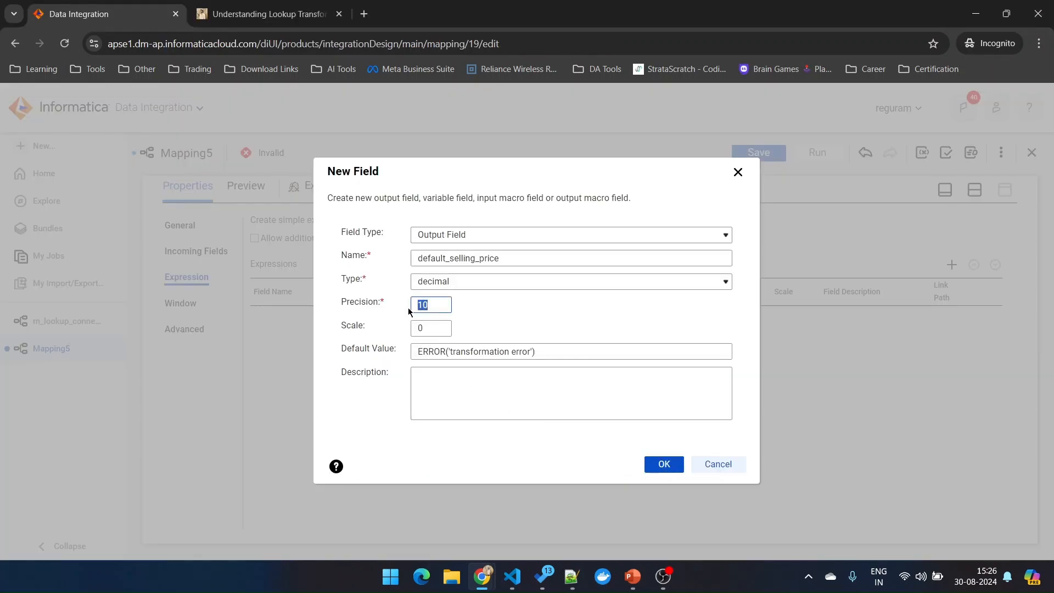
left_click(460, 328)
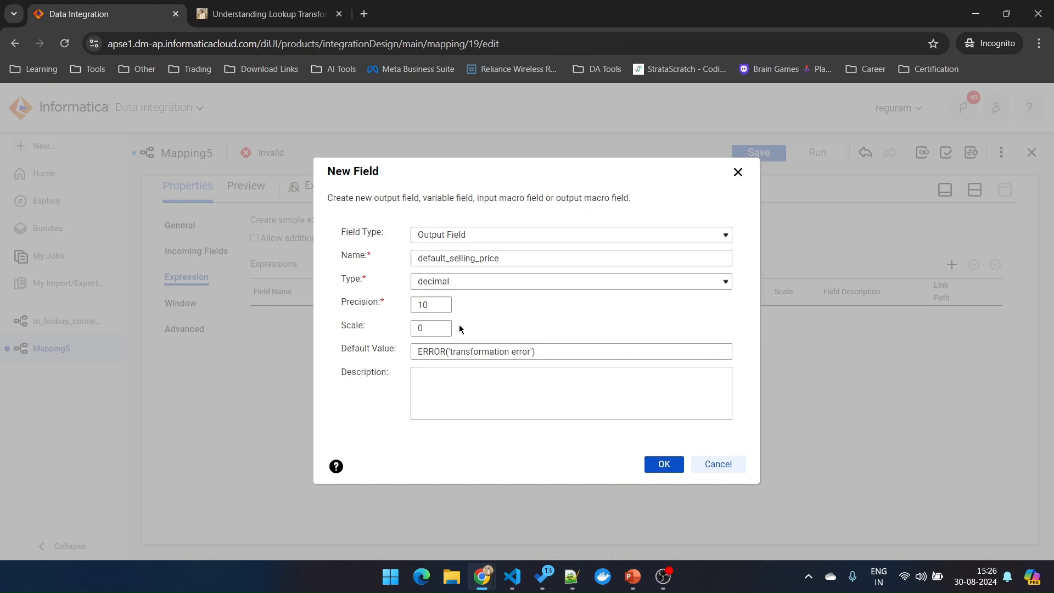
double_click(431, 327)
type("2")
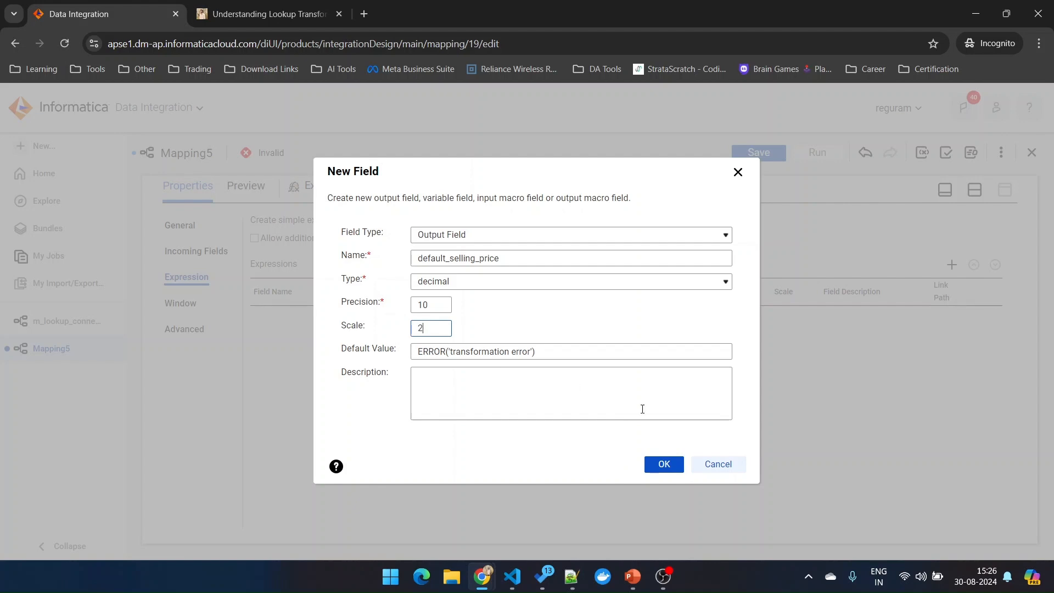
left_click(665, 467)
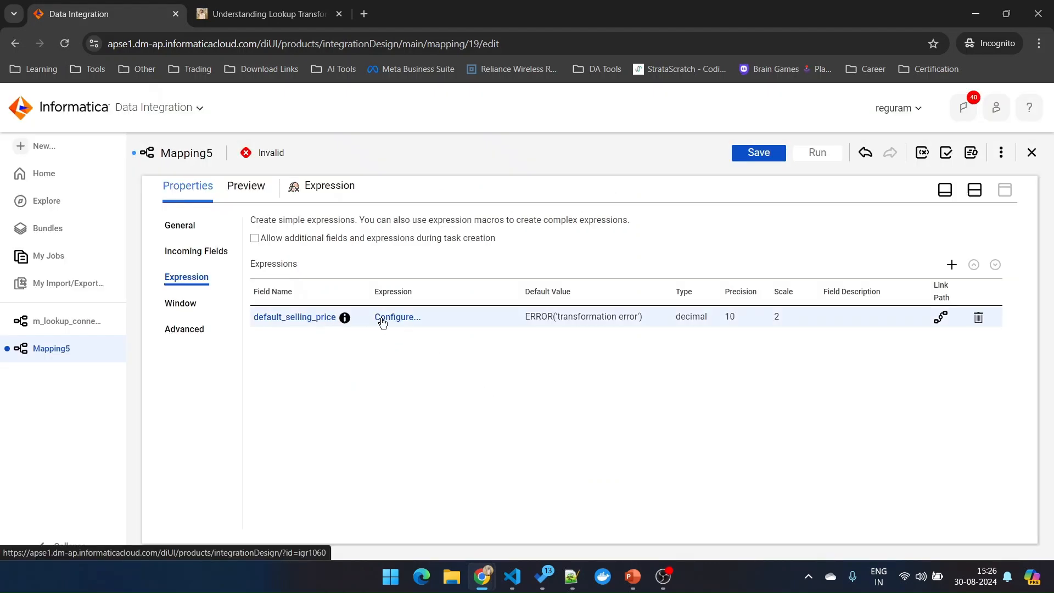
Open the expression of the default_selling_price field for editing and insert the U_Lookup function from the built-in Lookup functions
left_click(403, 319)
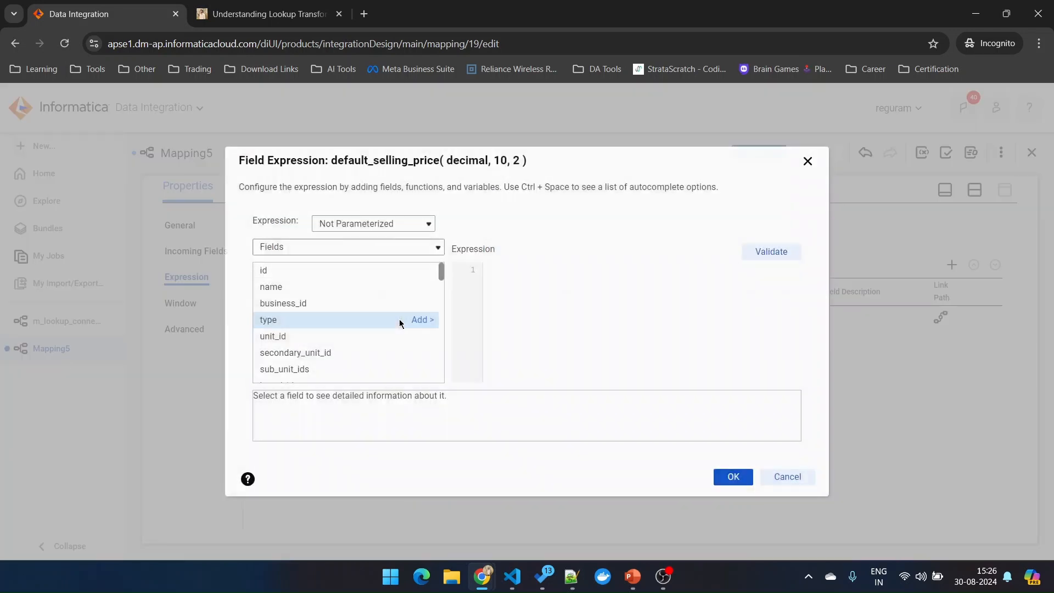
left_click(332, 250)
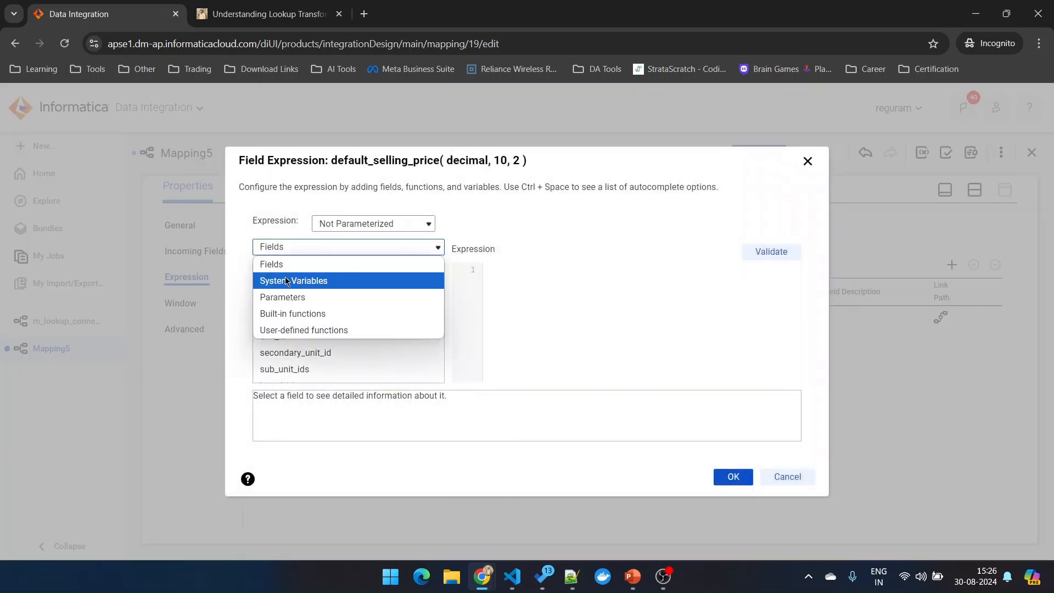
left_click(292, 313)
scroll(289, 321, "down", 2)
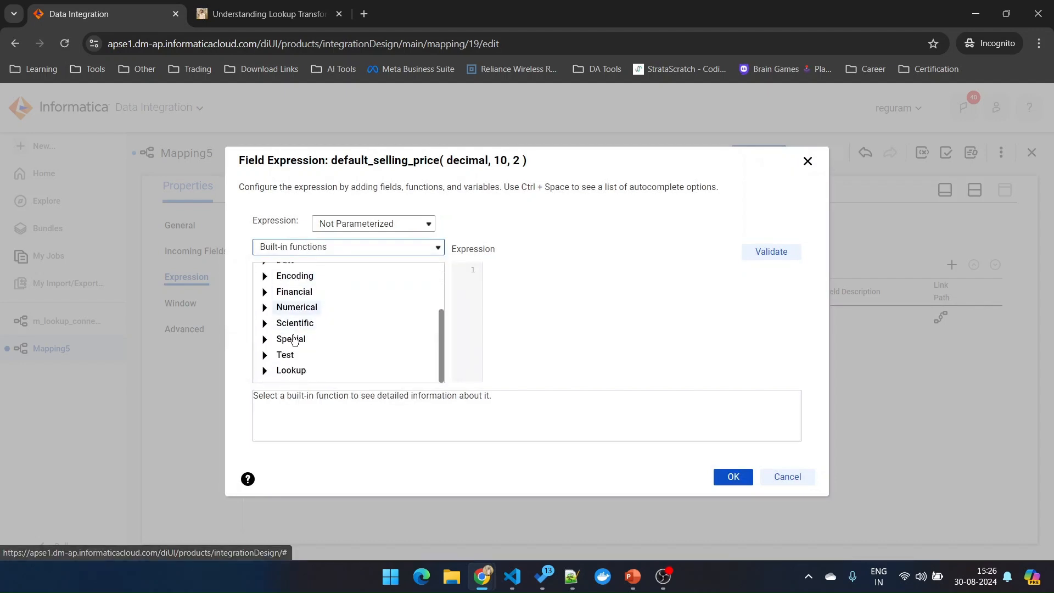
left_click(273, 371)
scroll(308, 357, "down", 1)
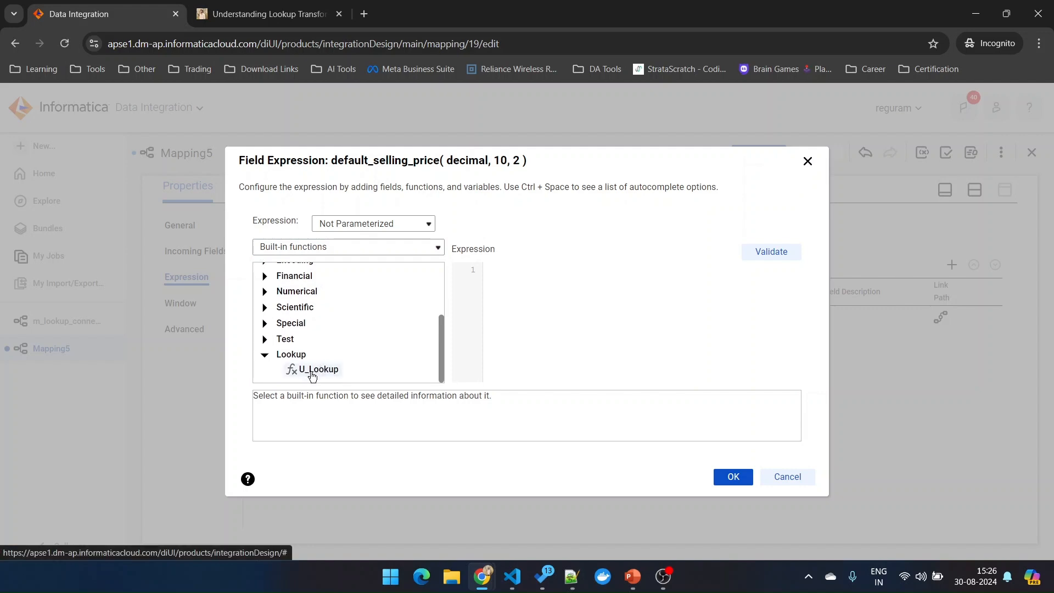
mouse_move(313, 376)
double_click(311, 369)
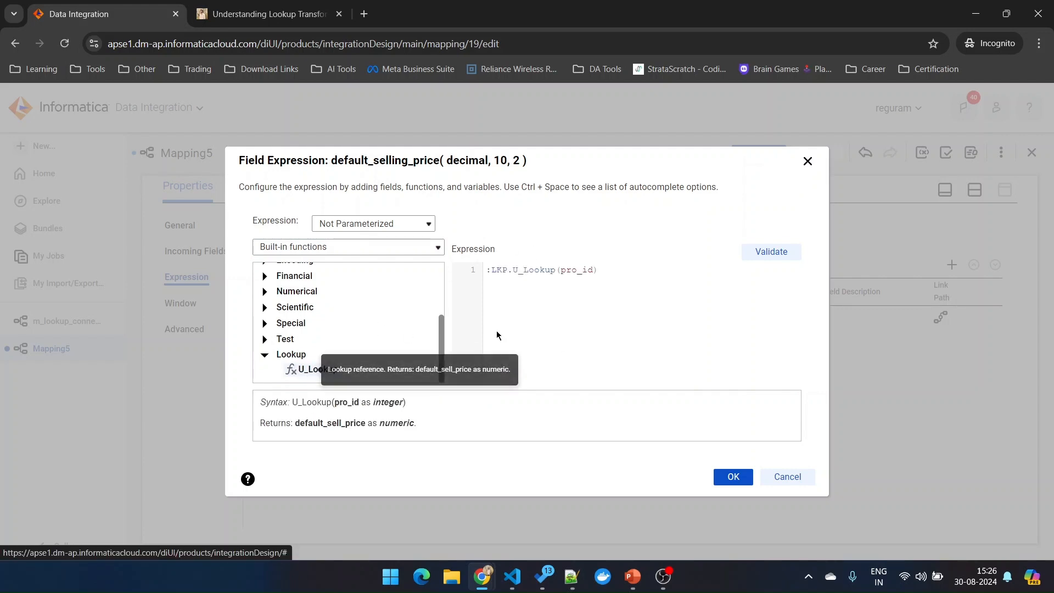
Replace the pro_id argument with the id field so the expression is :LKP.U_Lookup(id), validate it and accept it
double_click(571, 271)
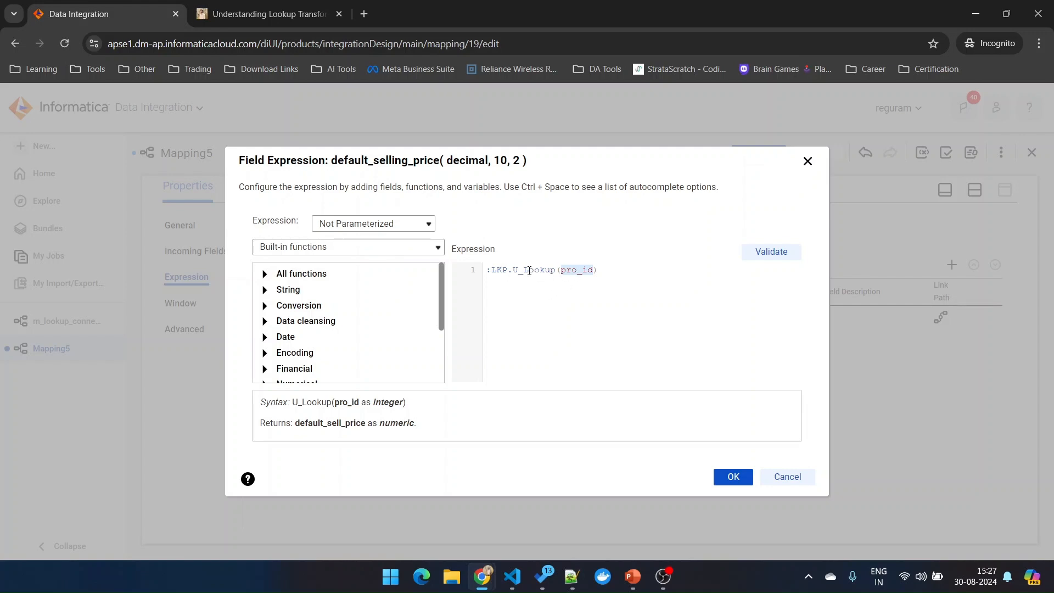
left_click(347, 247)
left_click(271, 264)
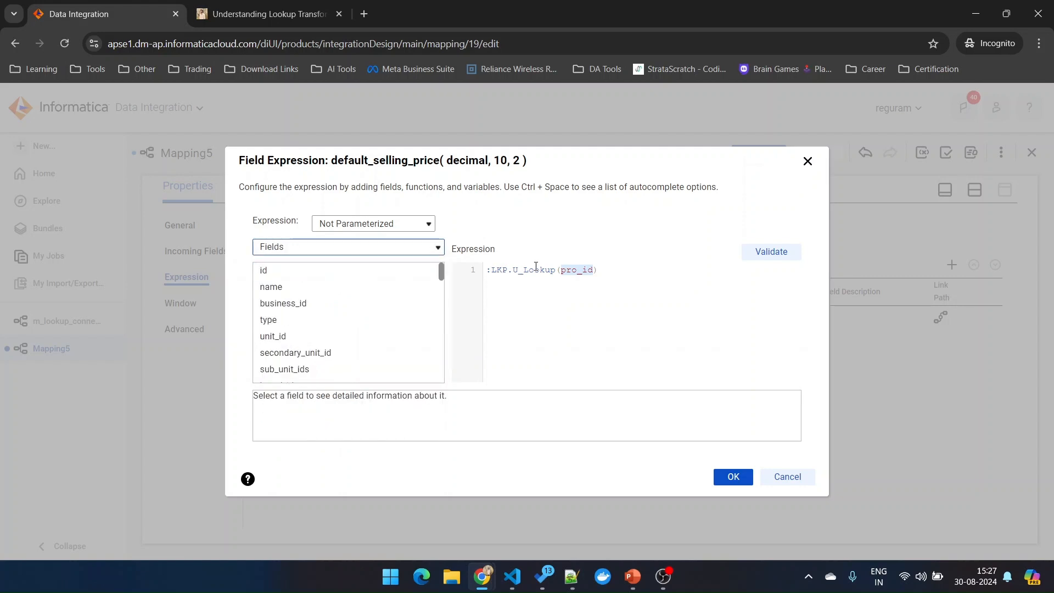
left_click(420, 270)
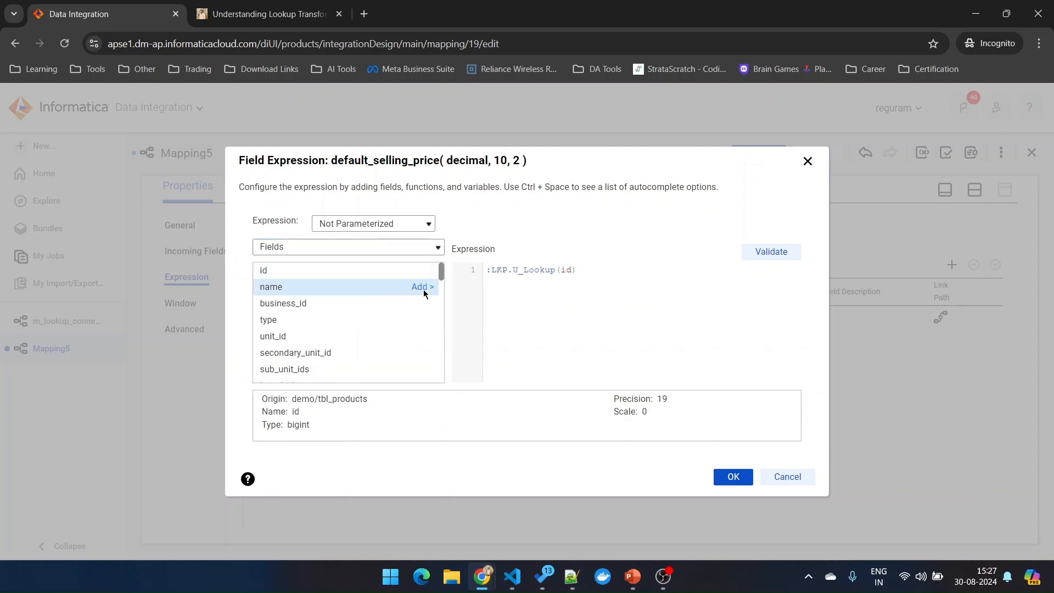
left_click_drag(579, 272, 493, 271)
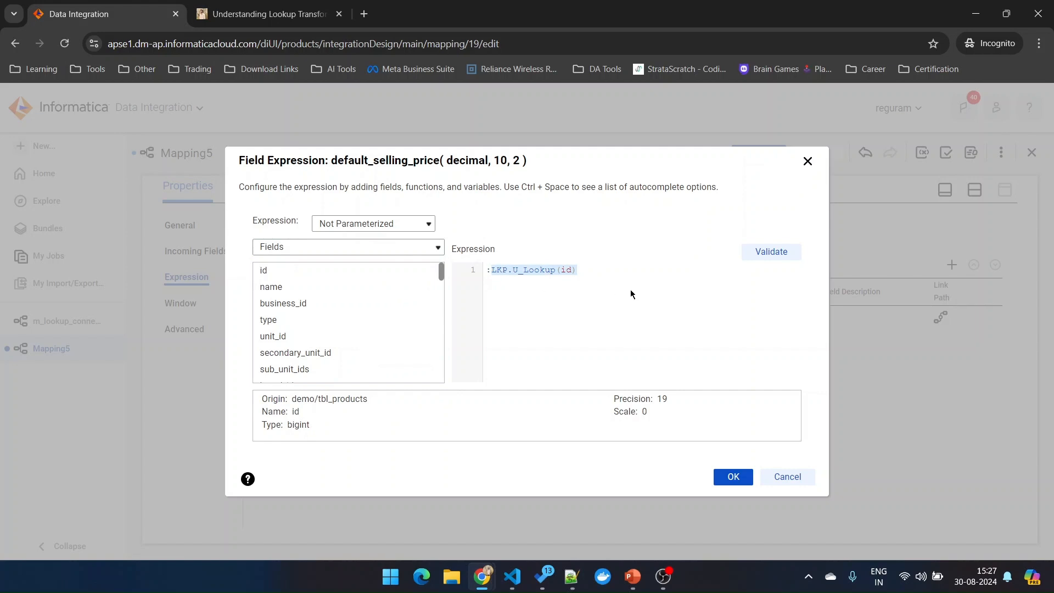
left_click(530, 298)
left_click(775, 245)
left_click(745, 498)
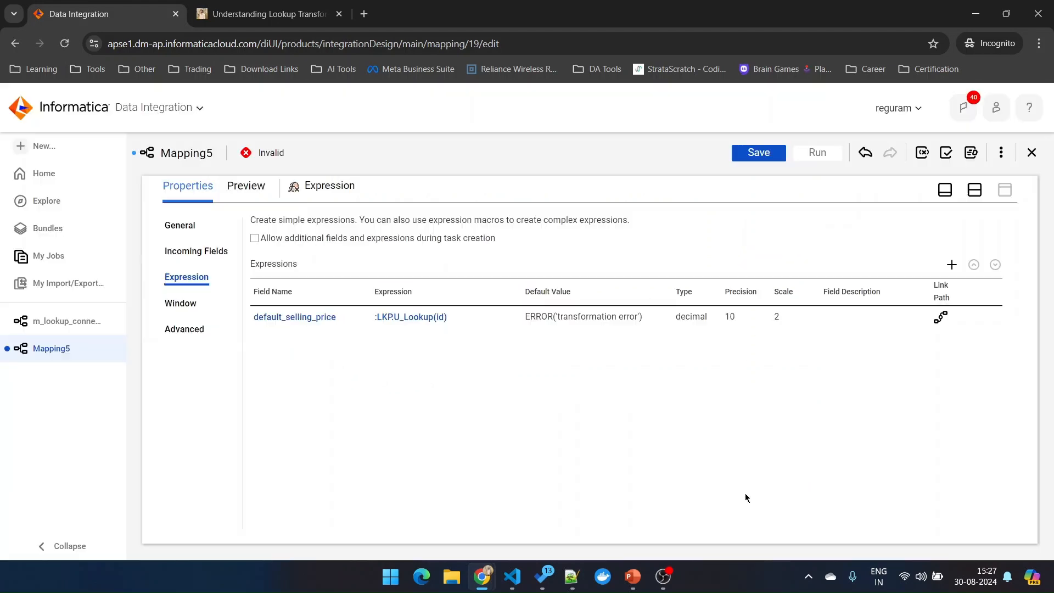
Check the Target transformation's incoming fields for default_selling_price and set its connection to regu_BigQuery (Google BigQuery V2)
left_click(975, 189)
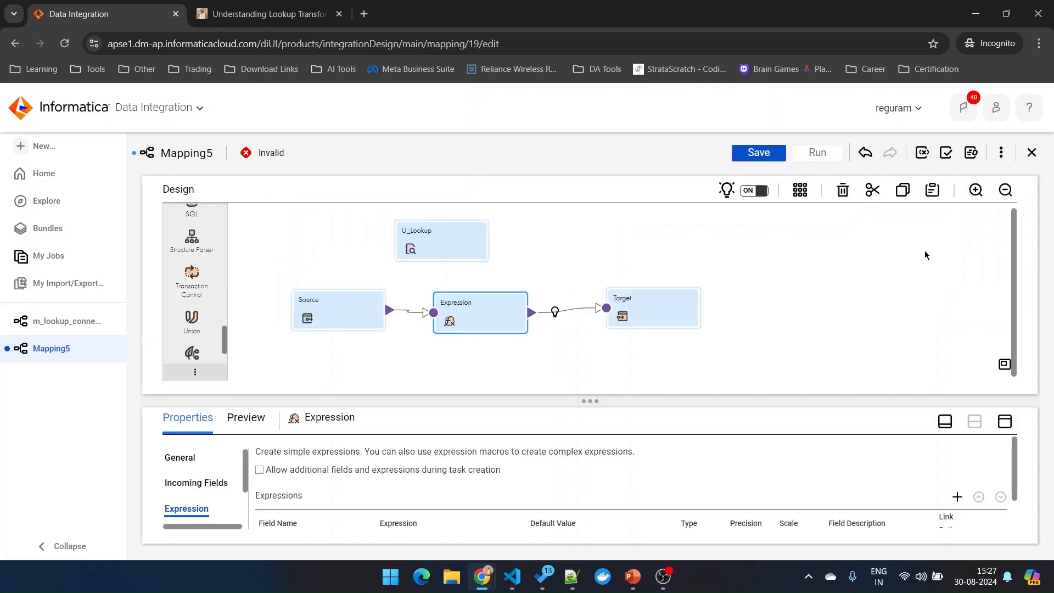
left_click(646, 317)
left_click(1004, 420)
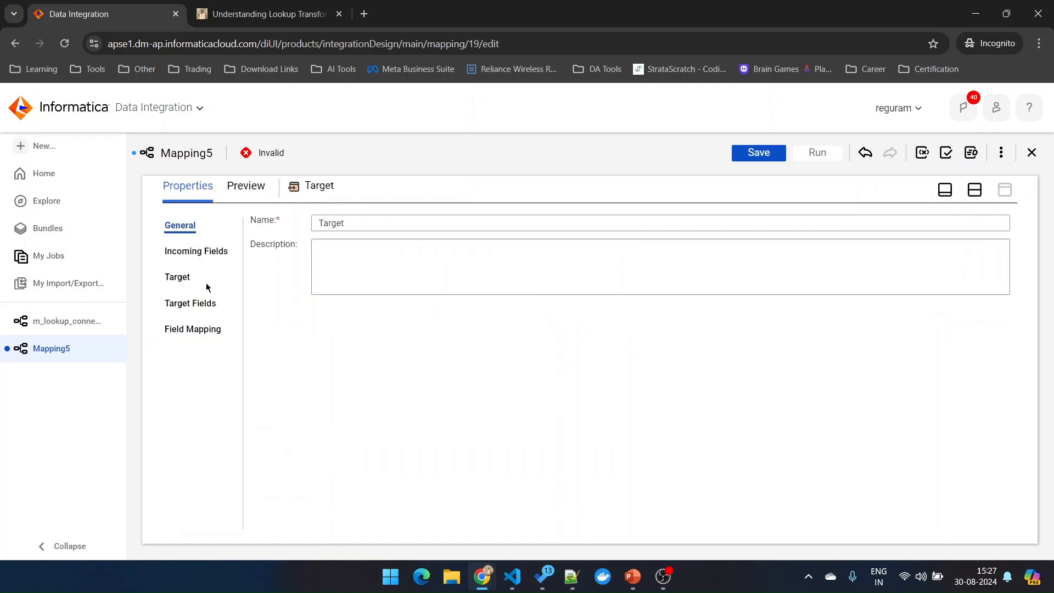
left_click(198, 259)
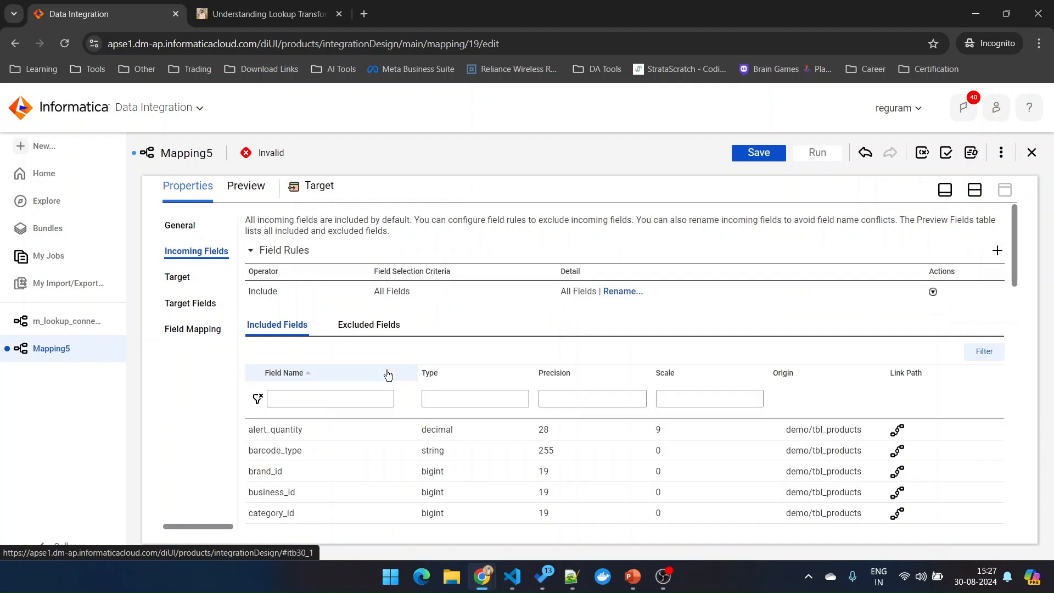
scroll(410, 380, "down", 1)
scroll(394, 331, "down", 3)
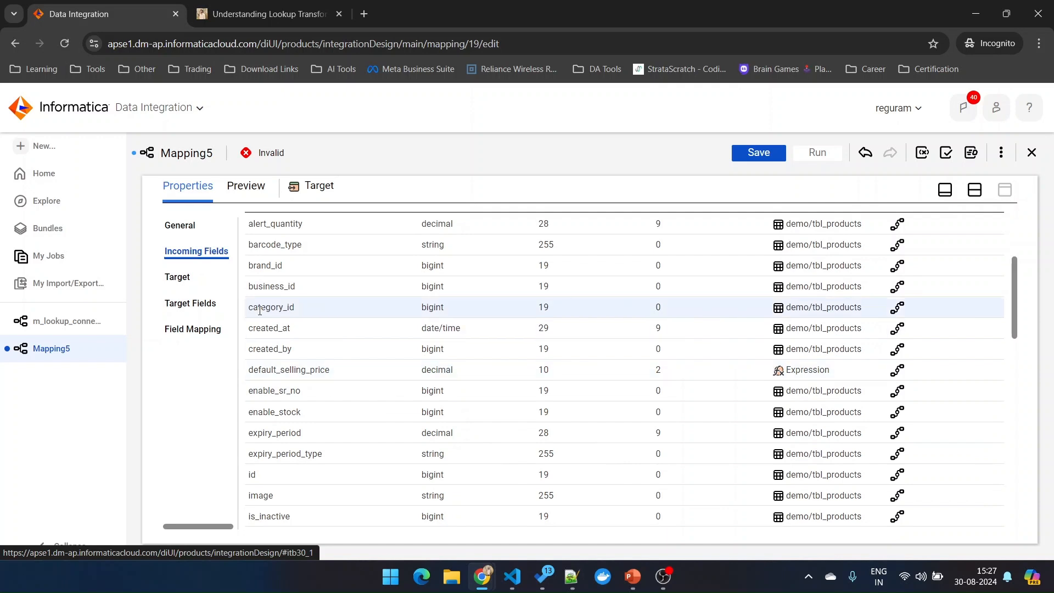
left_click(176, 278)
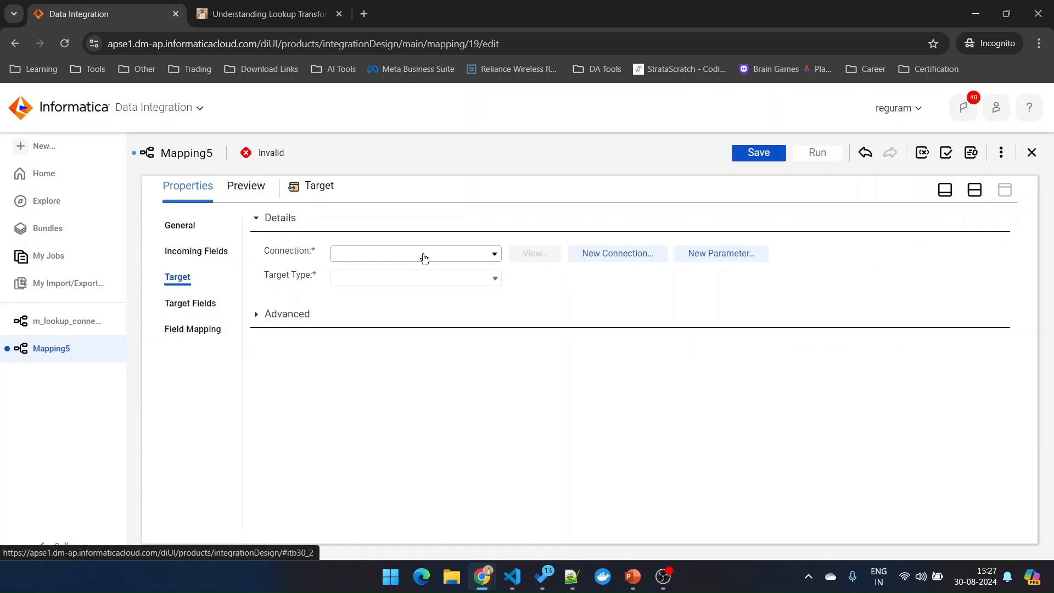
left_click(424, 257)
left_click(398, 355)
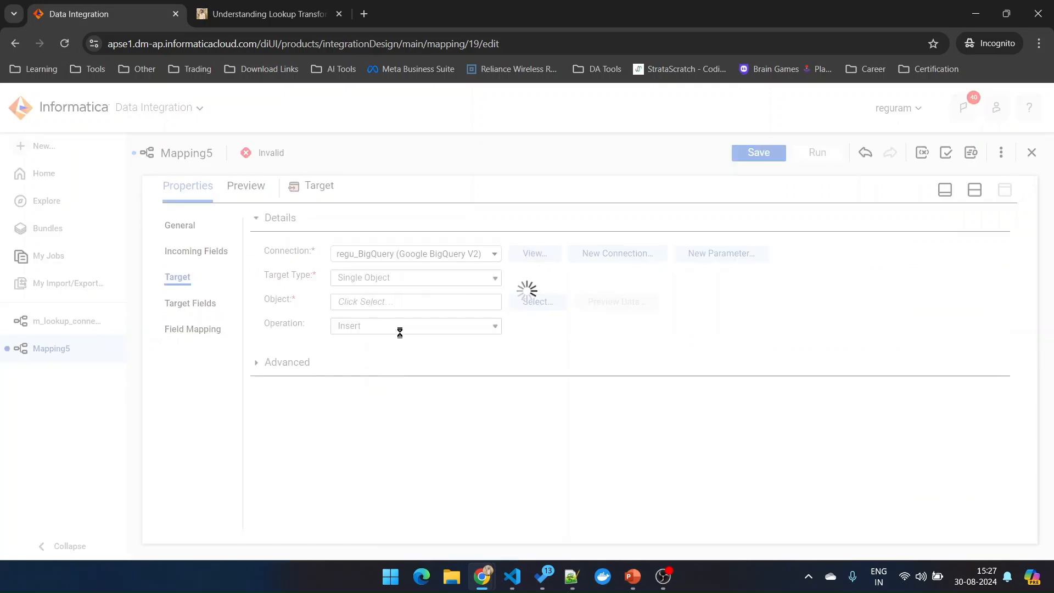
Set the target object to Create New at Runtime with the object name curated/tbl_uncon_product_with_selling_prince
left_click(531, 303)
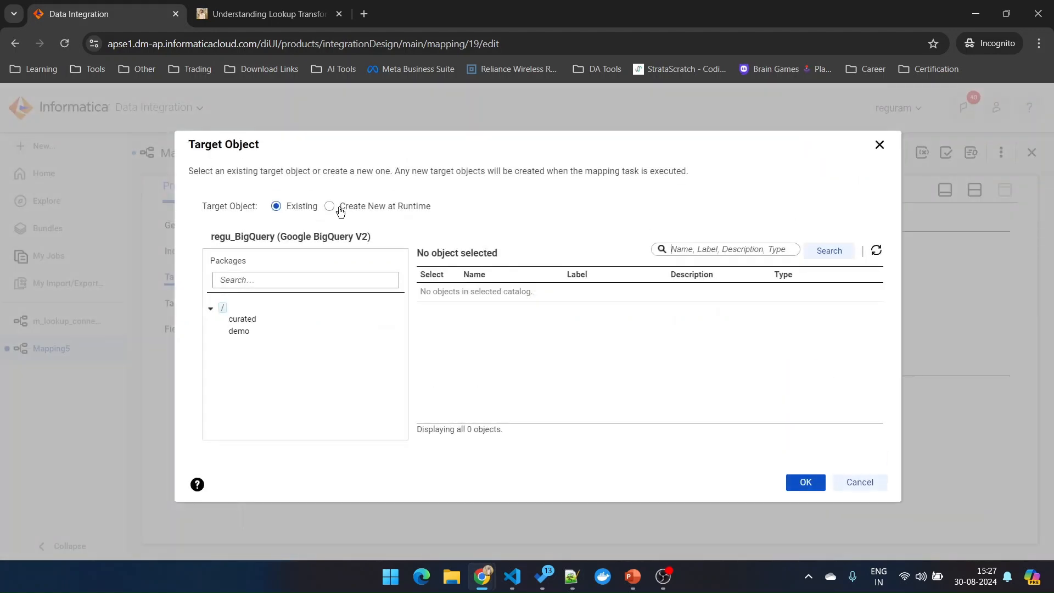
left_click(336, 207)
left_click(410, 247)
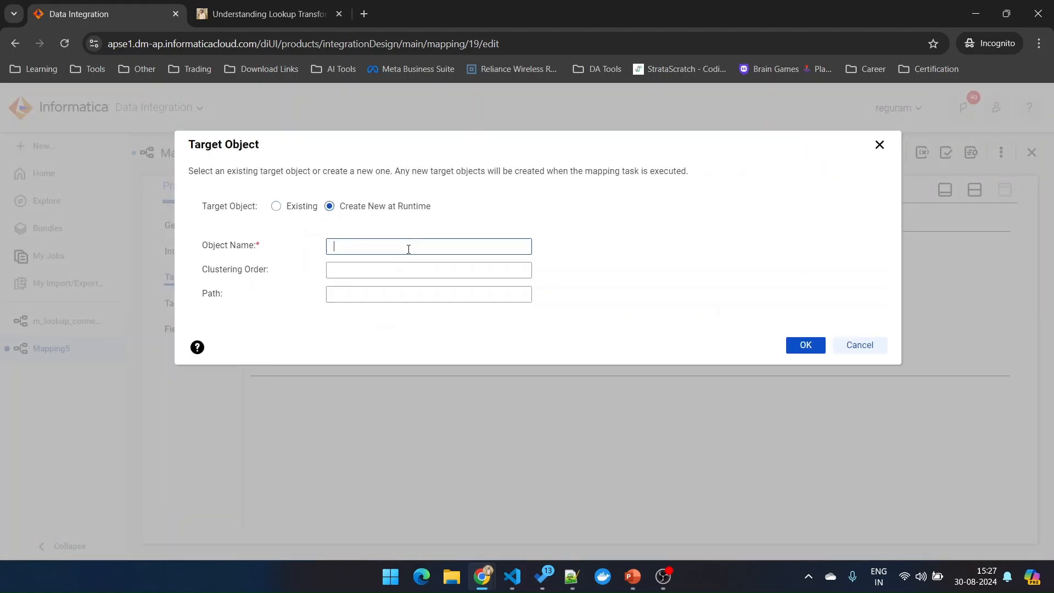
type("curated/tbl_uncon_product_with_selling_prince")
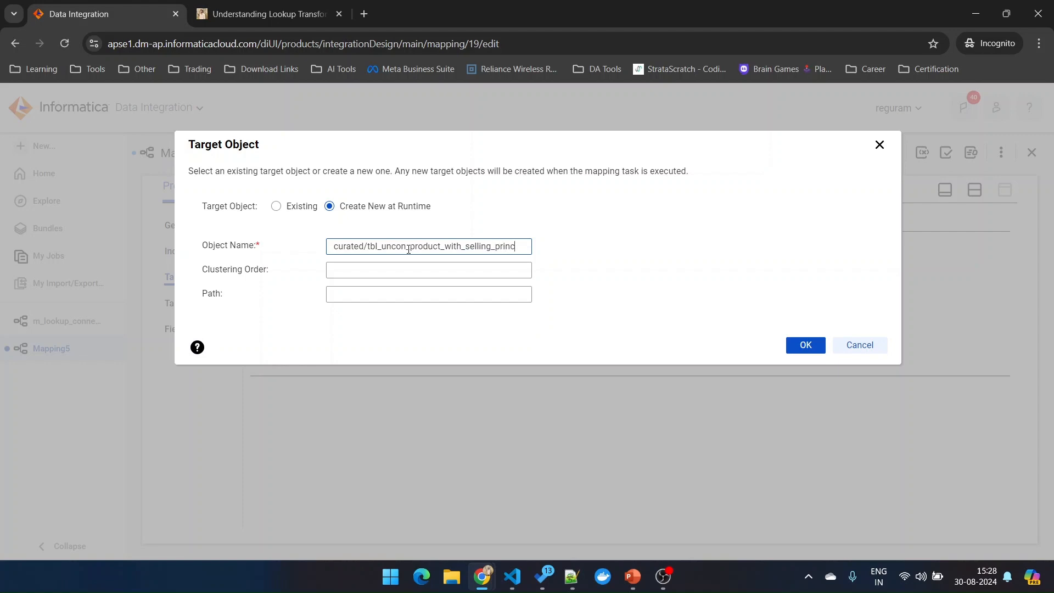
left_click(804, 346)
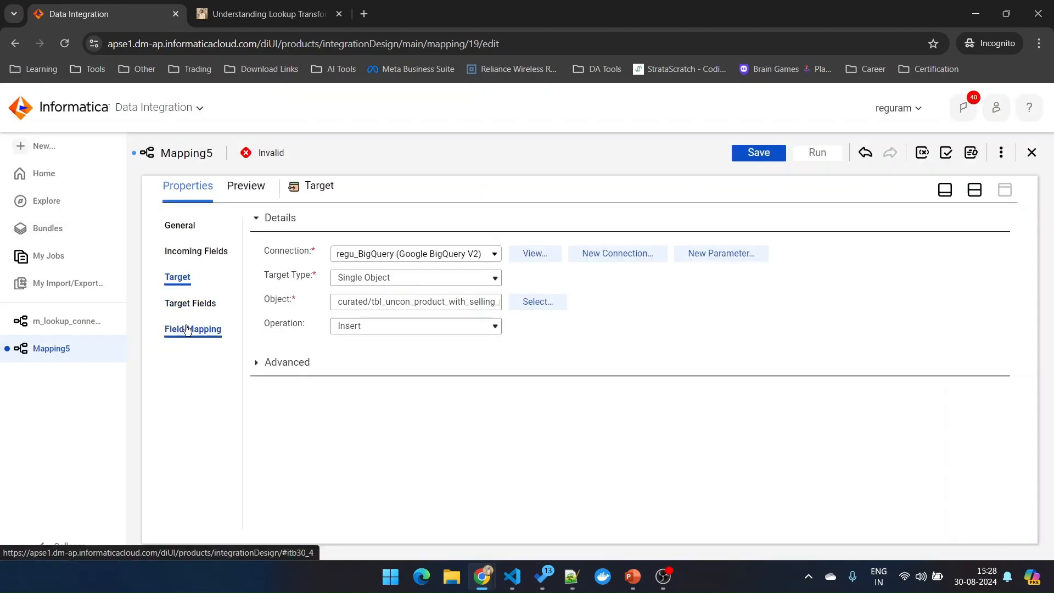
Review the target's field mapping, save the mapping as m_lookup_unconnected_tra_example, and return to the split design view
left_click(187, 329)
scroll(632, 391, "down", 1)
scroll(633, 391, "down", 3)
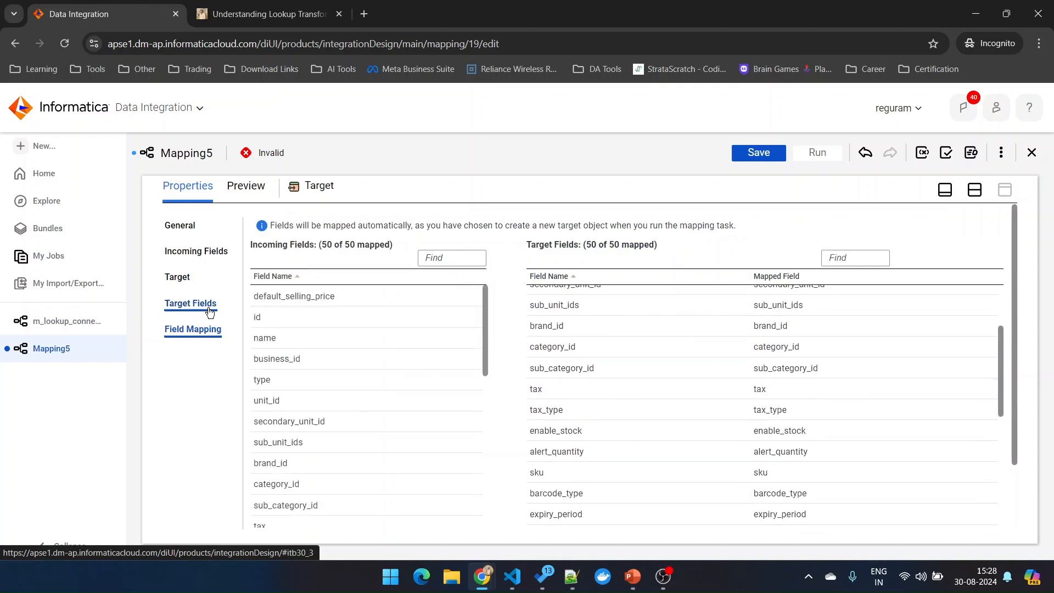
left_click(747, 159)
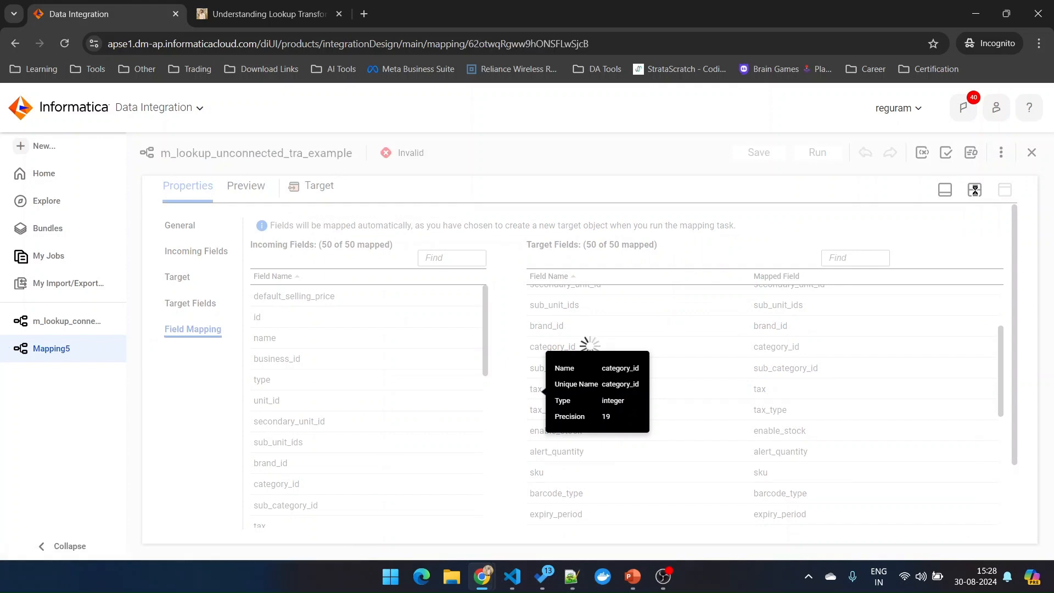
left_click(974, 191)
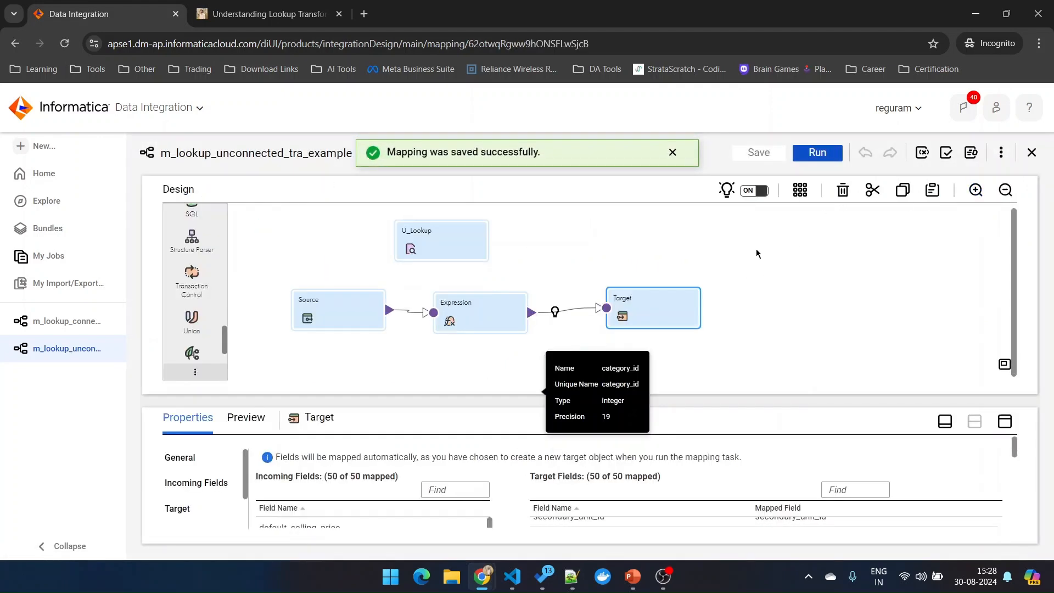
left_click(735, 258)
left_click(672, 153)
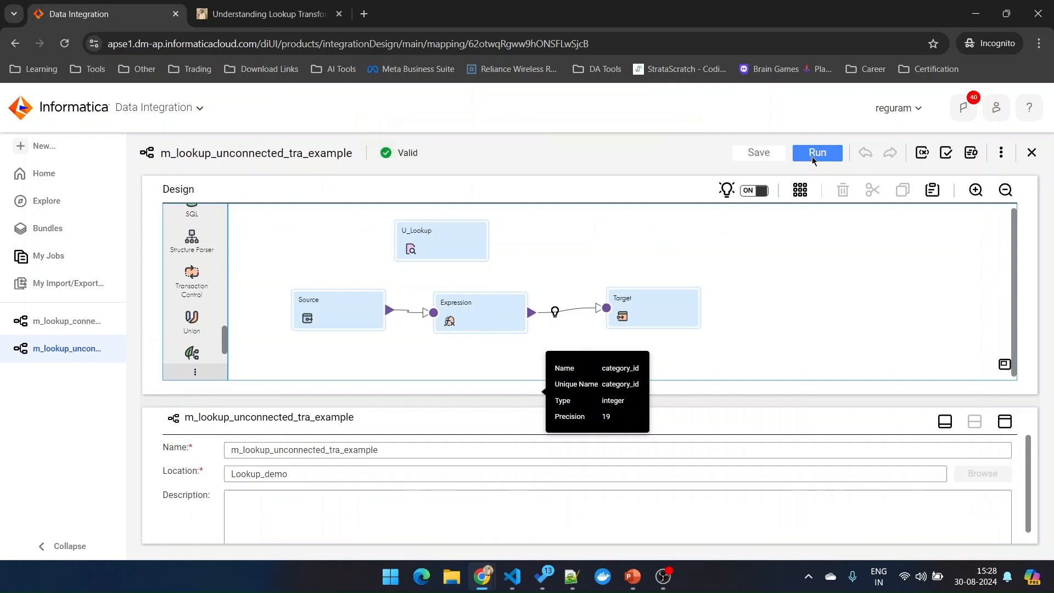
Run the m_lookup_unconnected_tra_example mapping and refresh its job status in My Jobs
left_click(812, 157)
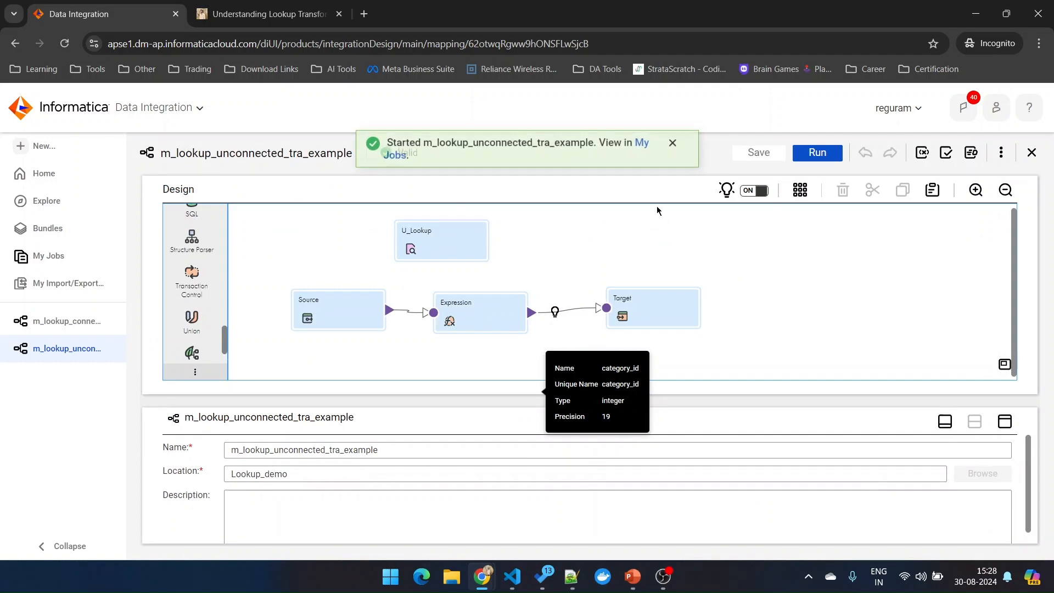
left_click(641, 154)
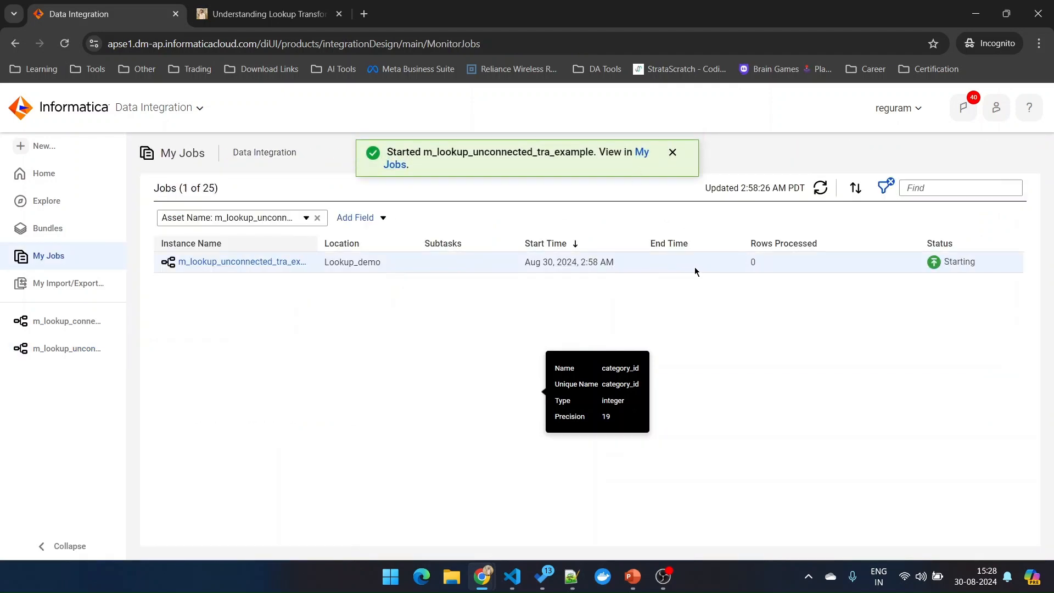
left_click(817, 188)
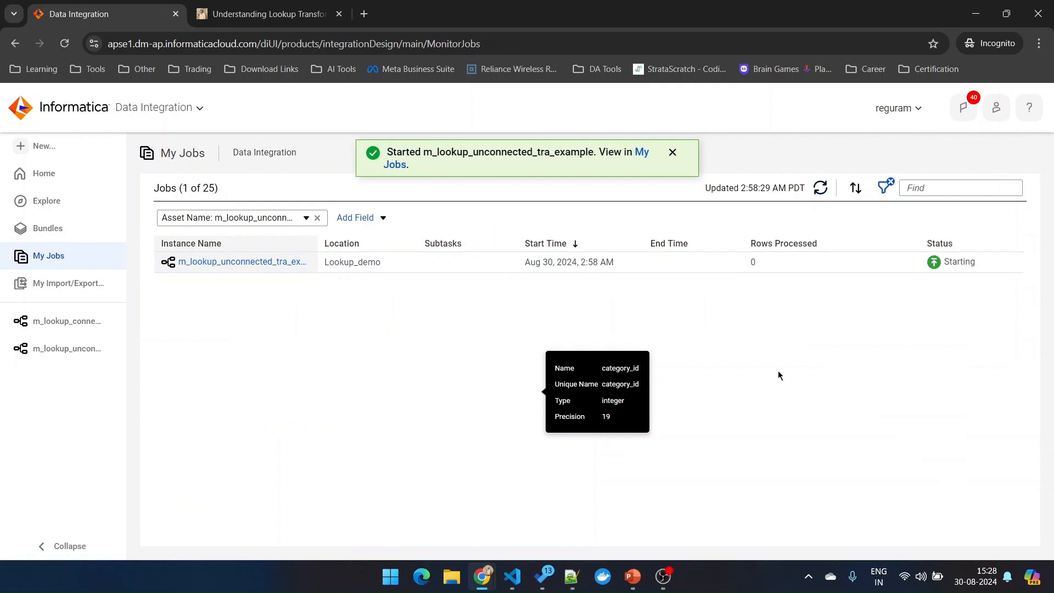
left_click(817, 189)
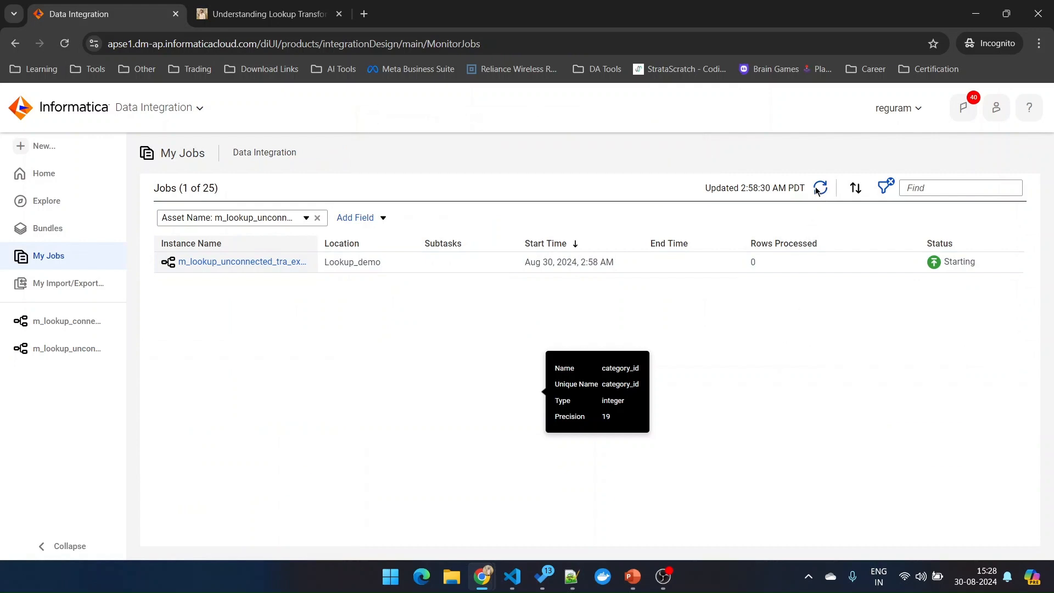
left_click(817, 189)
left_click(819, 191)
left_click(819, 192)
left_click(821, 189)
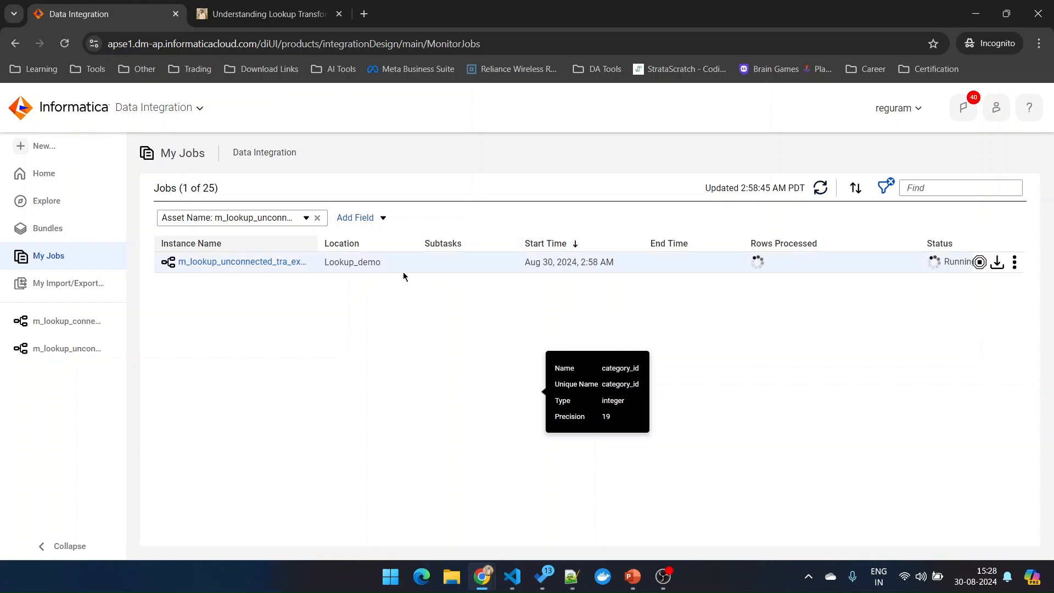
Open the m_lookup_unconnected_tra_example job details and refresh them until the run finishes, checking the status and row results
left_click(280, 263)
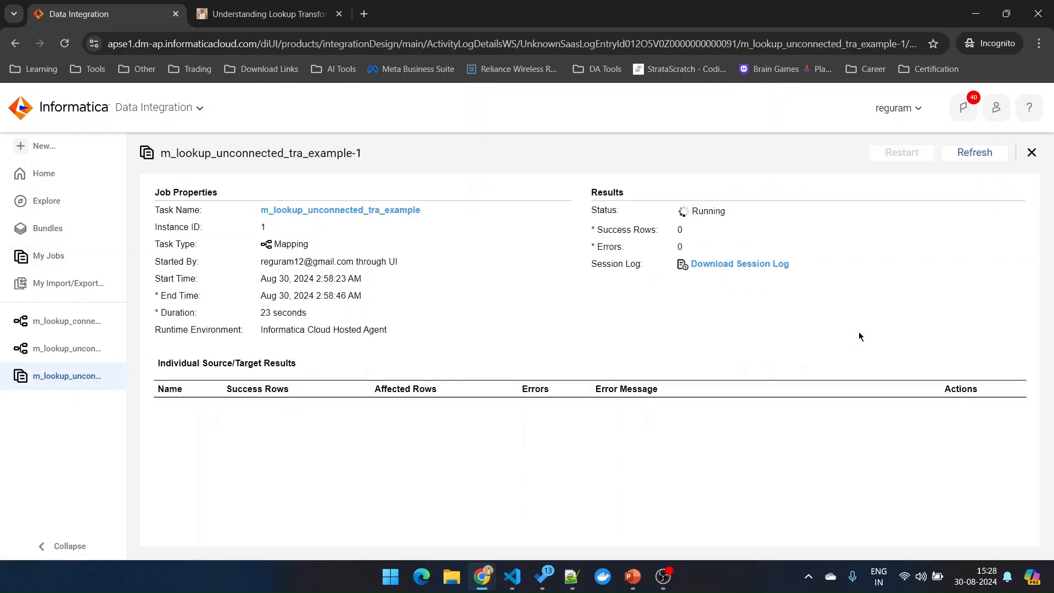
left_click(974, 159)
left_click(965, 156)
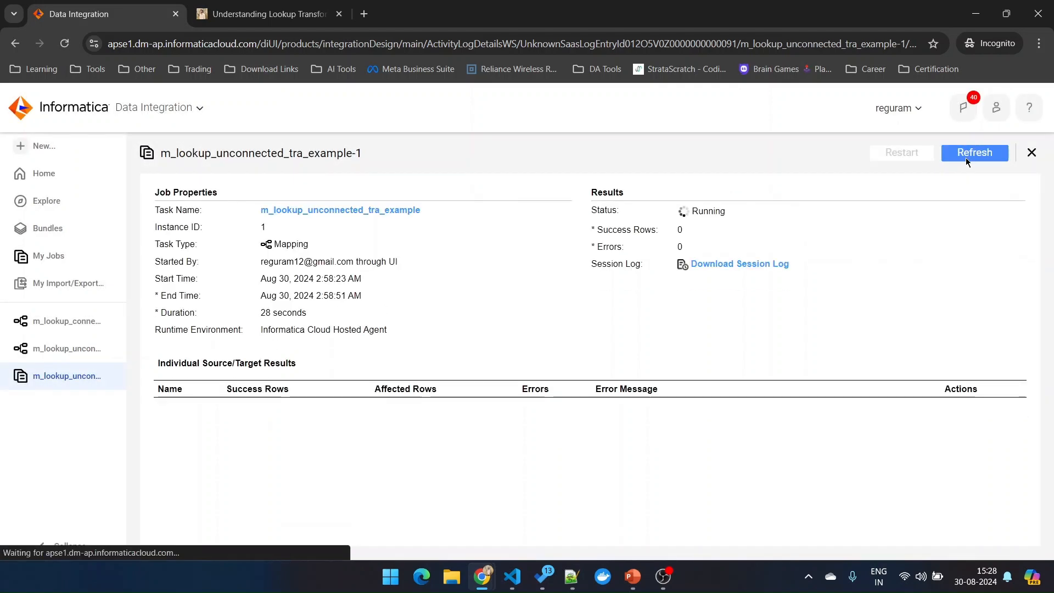
left_click(975, 154)
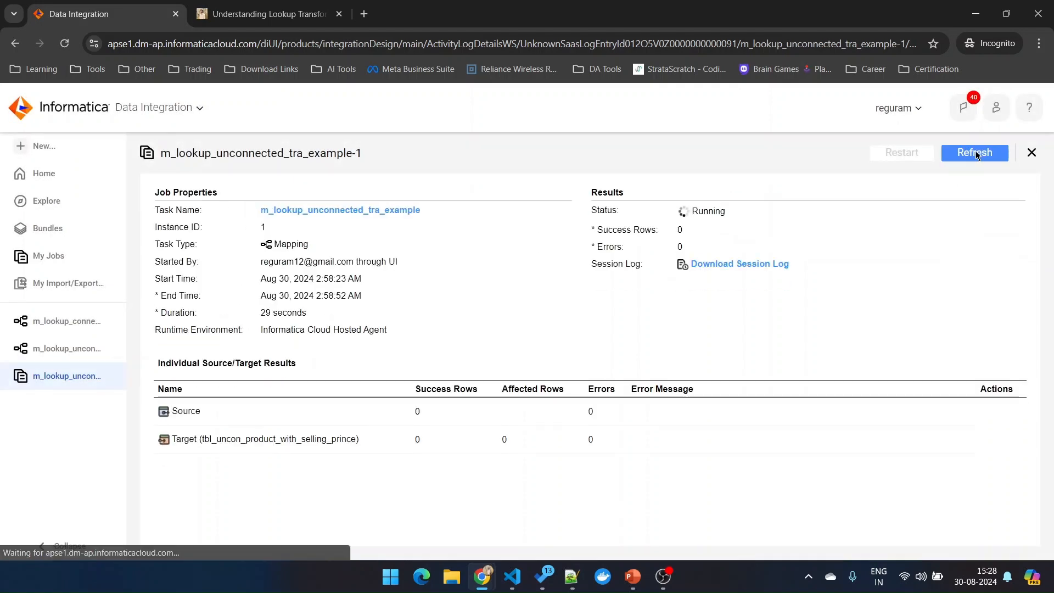
left_click(976, 156)
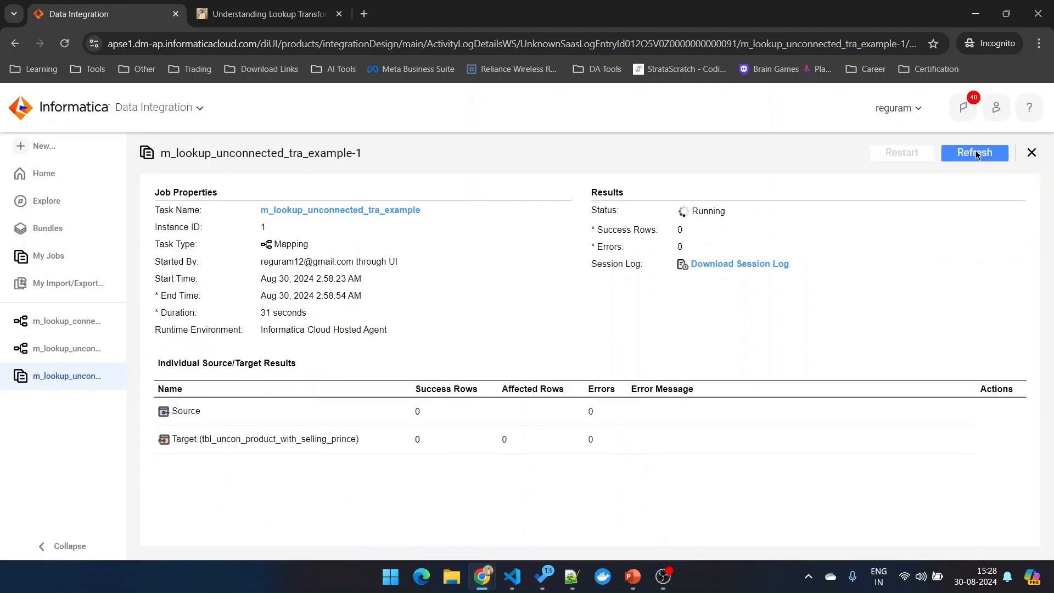
left_click(976, 155)
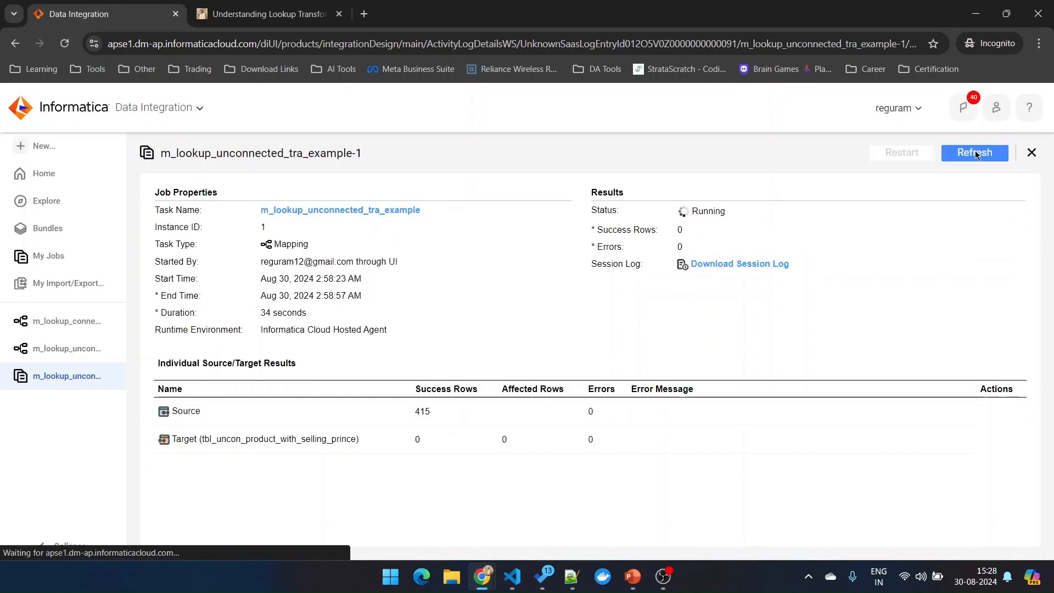
left_click(975, 155)
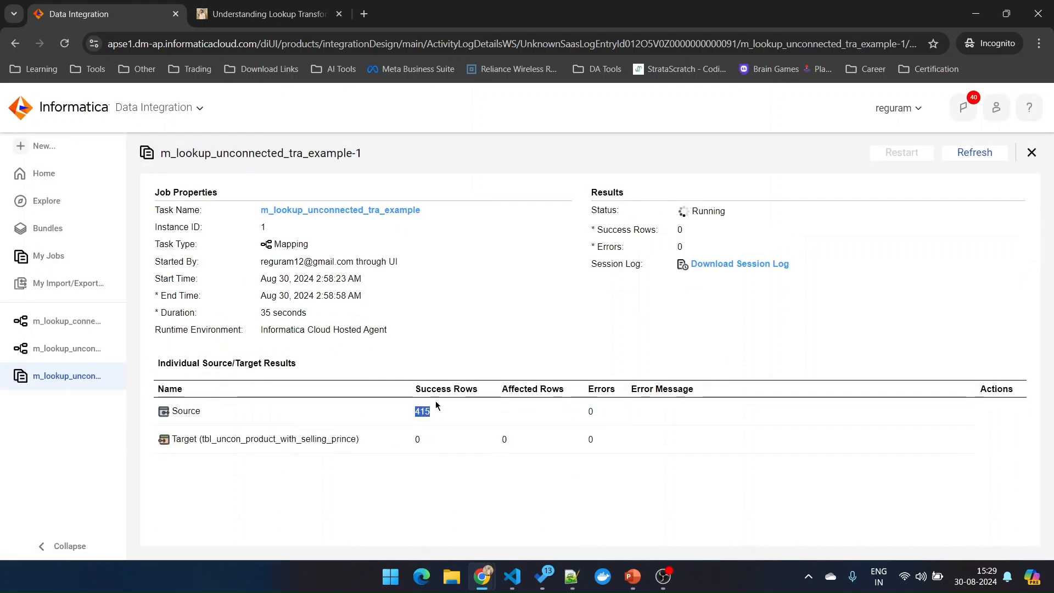
left_click(960, 156)
left_click(961, 155)
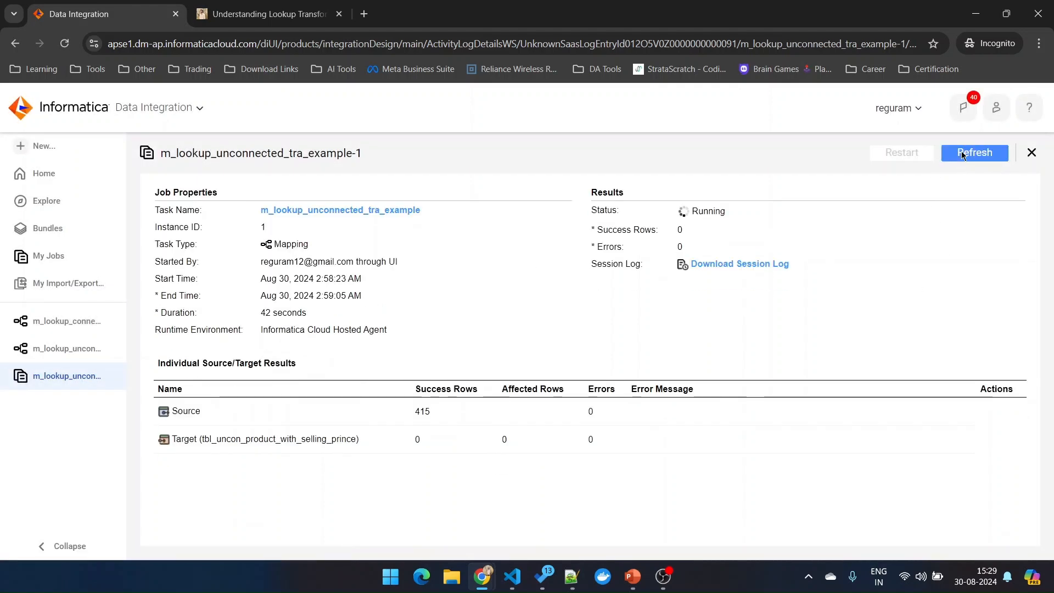
left_click(962, 155)
left_click(961, 155)
left_click(962, 155)
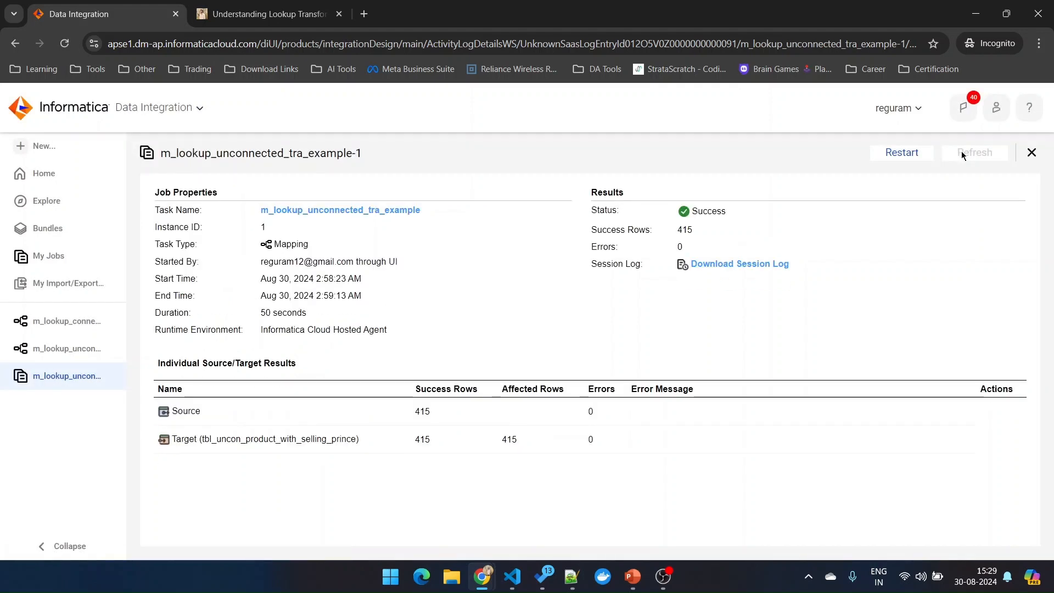
left_click_drag(704, 214, 691, 214)
Switch to BigQuery, close the tbl_variations table and refresh the project's contents in the Explorer
mouse_move(479, 580)
left_click(437, 511)
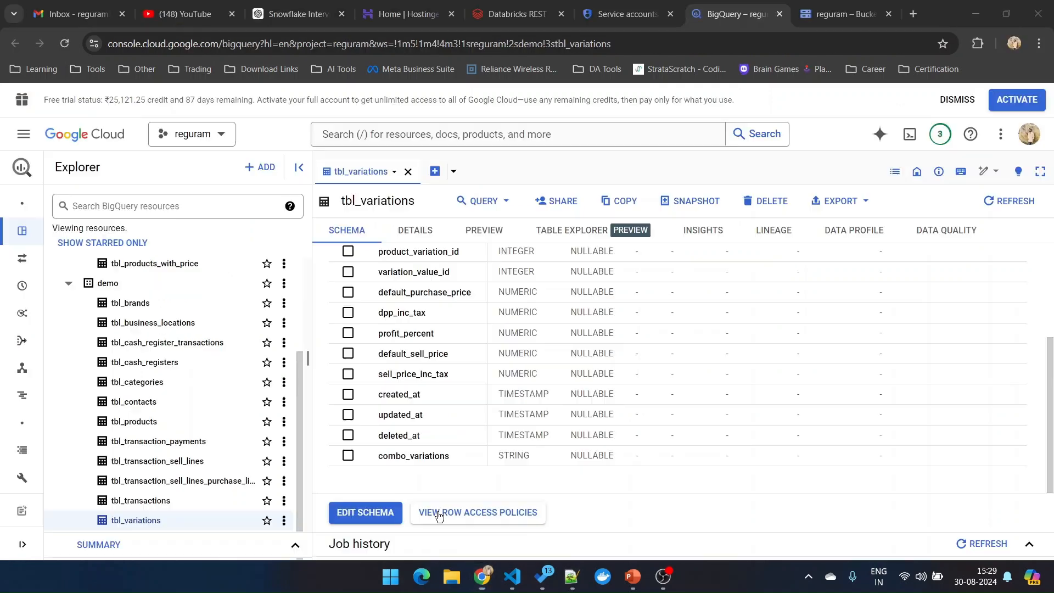
left_click(408, 171)
left_click(284, 269)
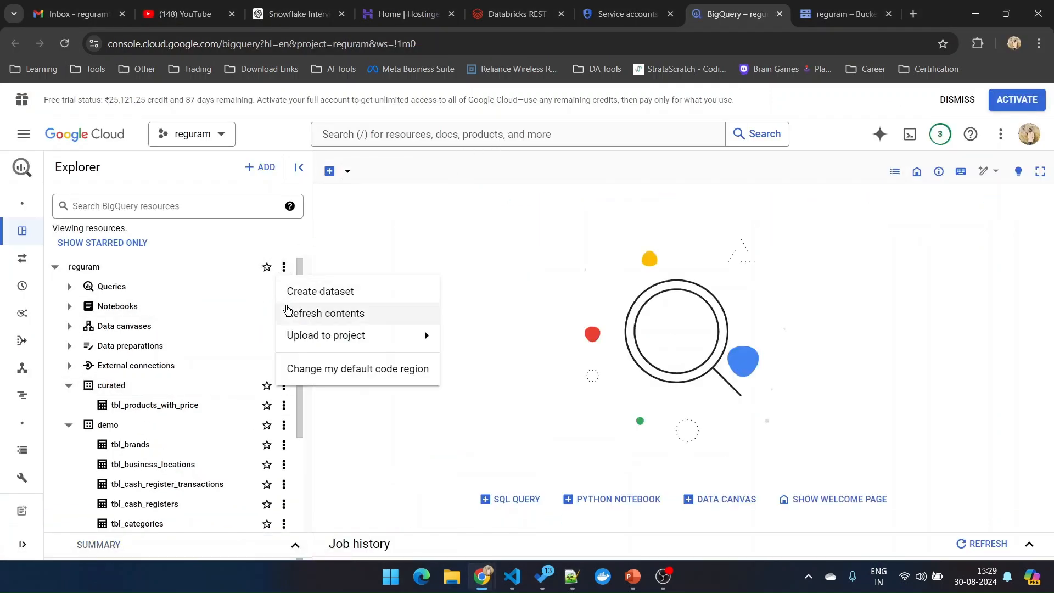
left_click(307, 314)
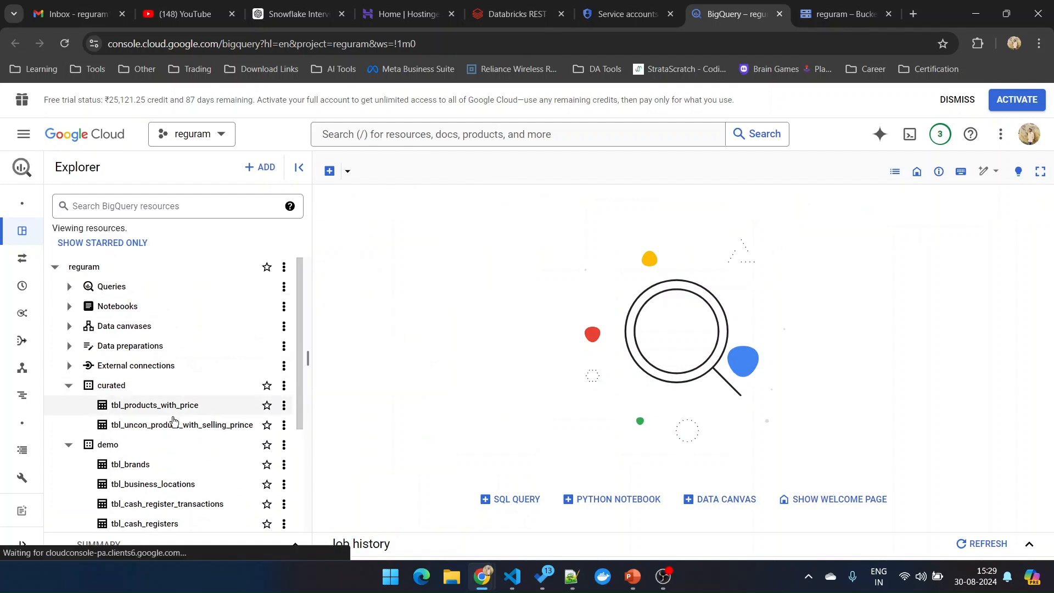
Preview the rows of tbl_uncon_product_with_selling_prince in the curated dataset, widening the default_selling_price column to examine its values
left_click(147, 426)
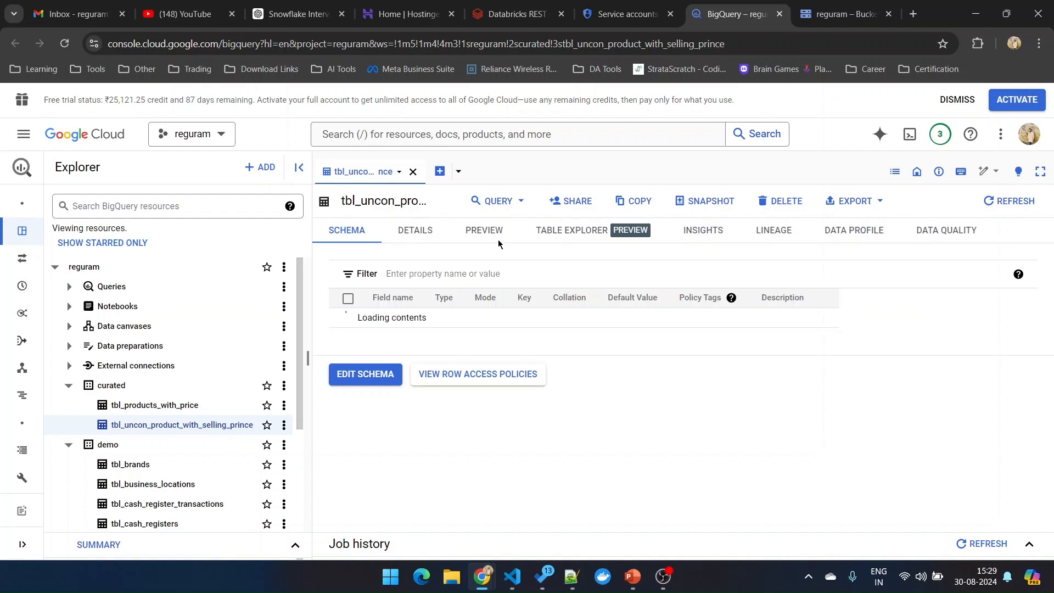
left_click(486, 231)
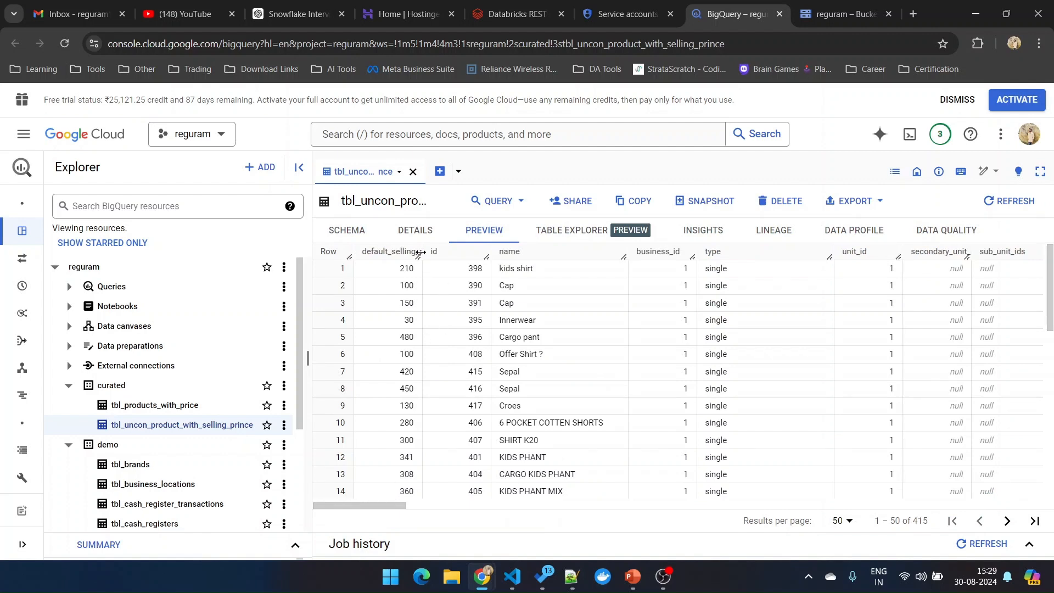
left_click_drag(420, 252, 459, 252)
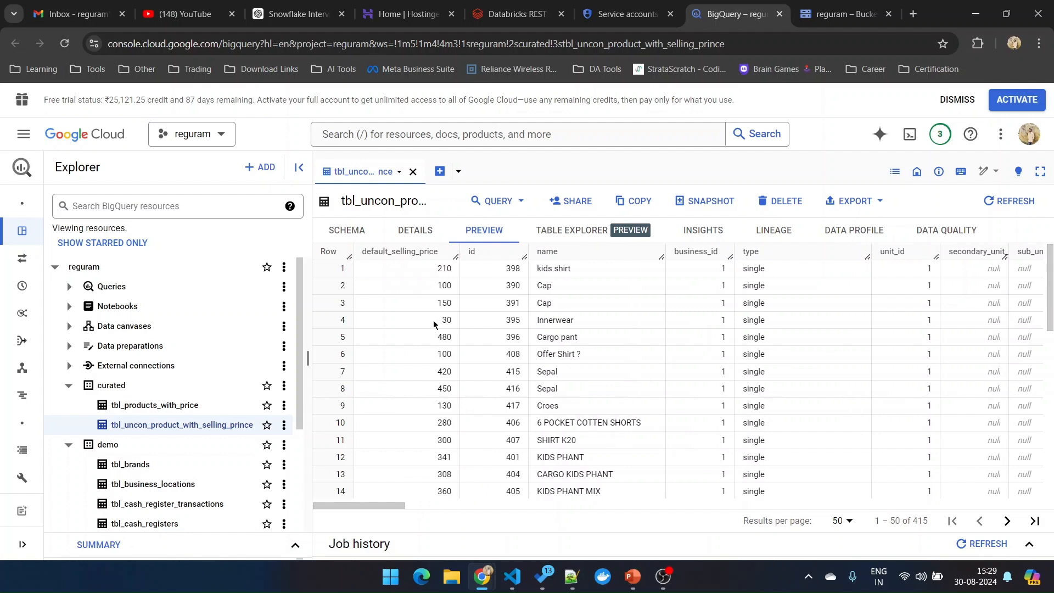
left_click_drag(388, 505, 399, 502)
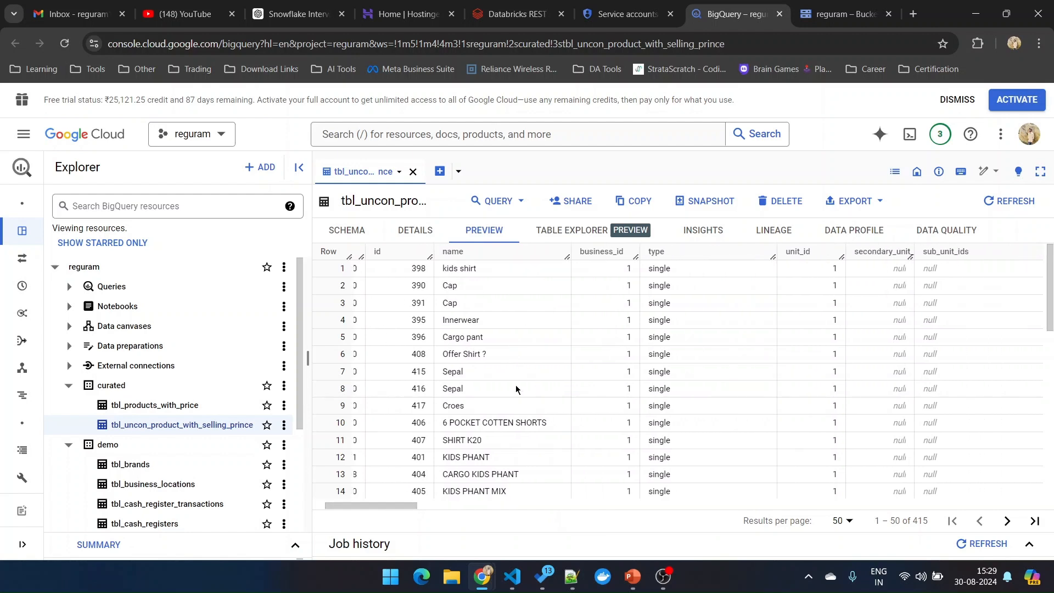
Return to Informatica, close the job details and show the m_lookup_connected_tra_example mapping in the split design view
mouse_move(482, 576)
left_click(515, 509)
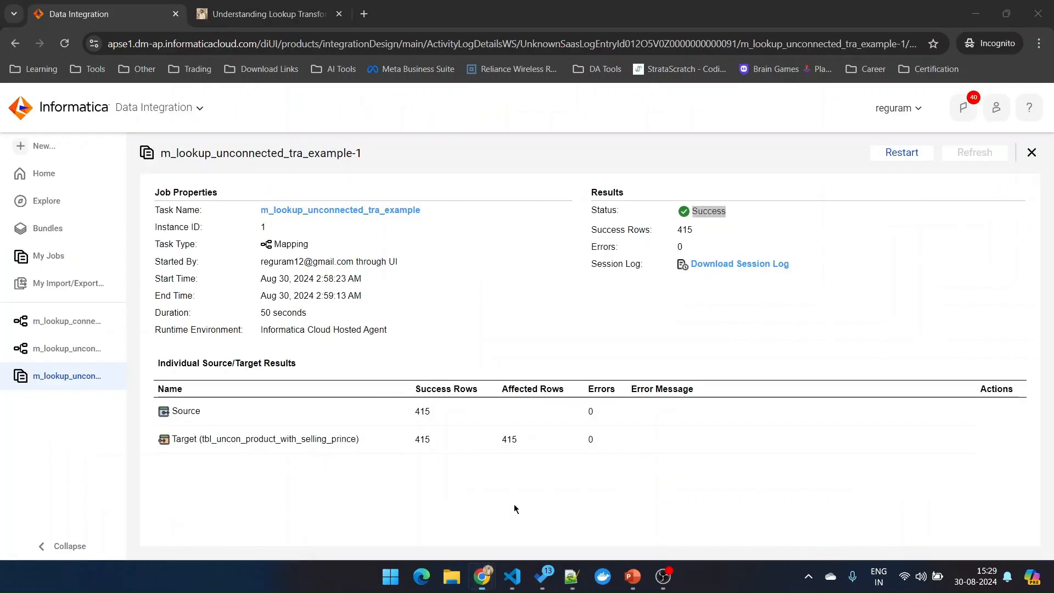
left_click(117, 376)
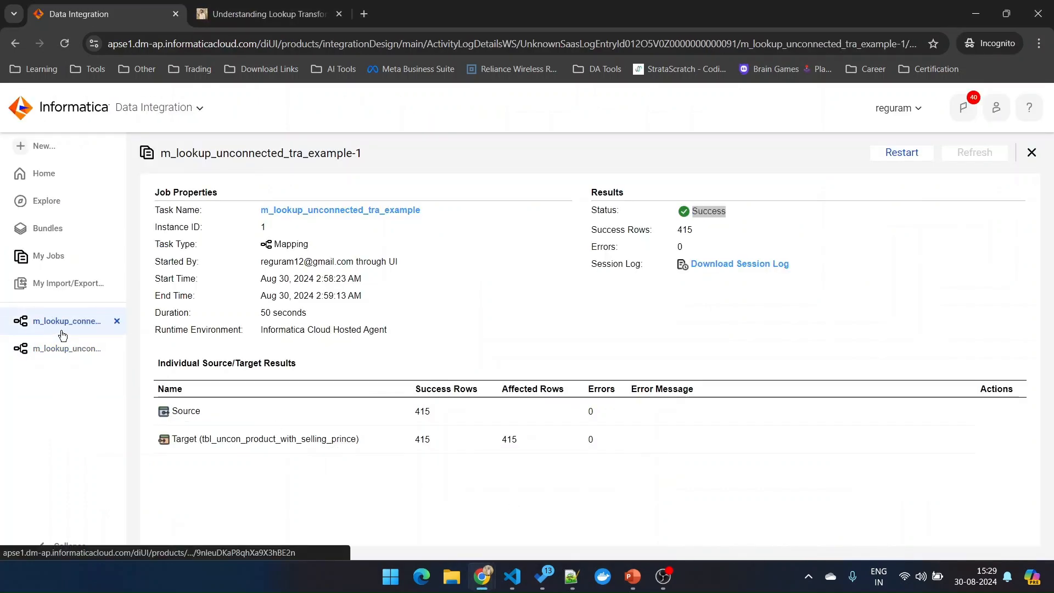
left_click(61, 329)
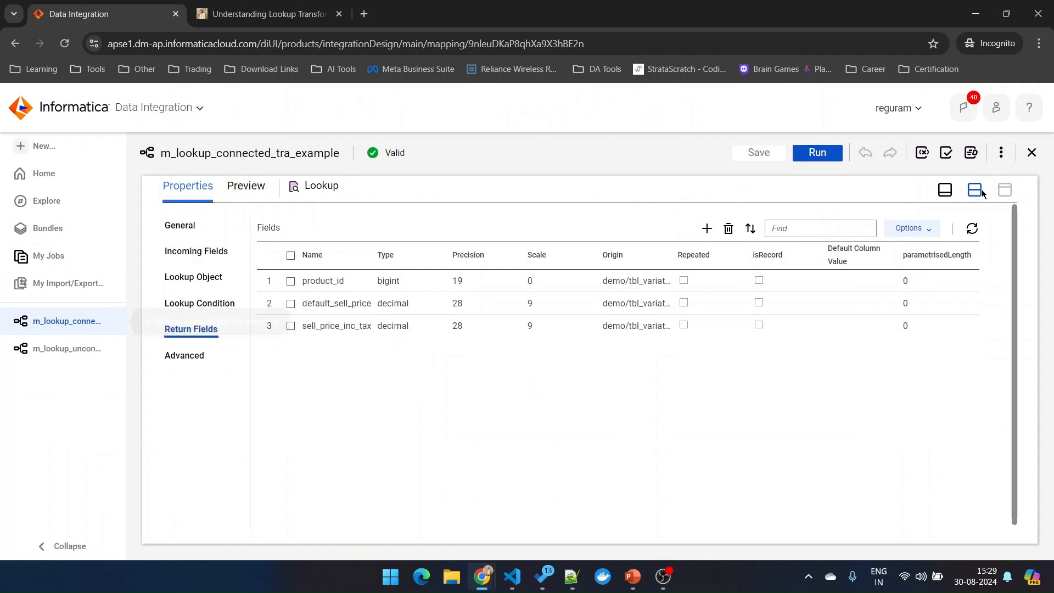
left_click(358, 249)
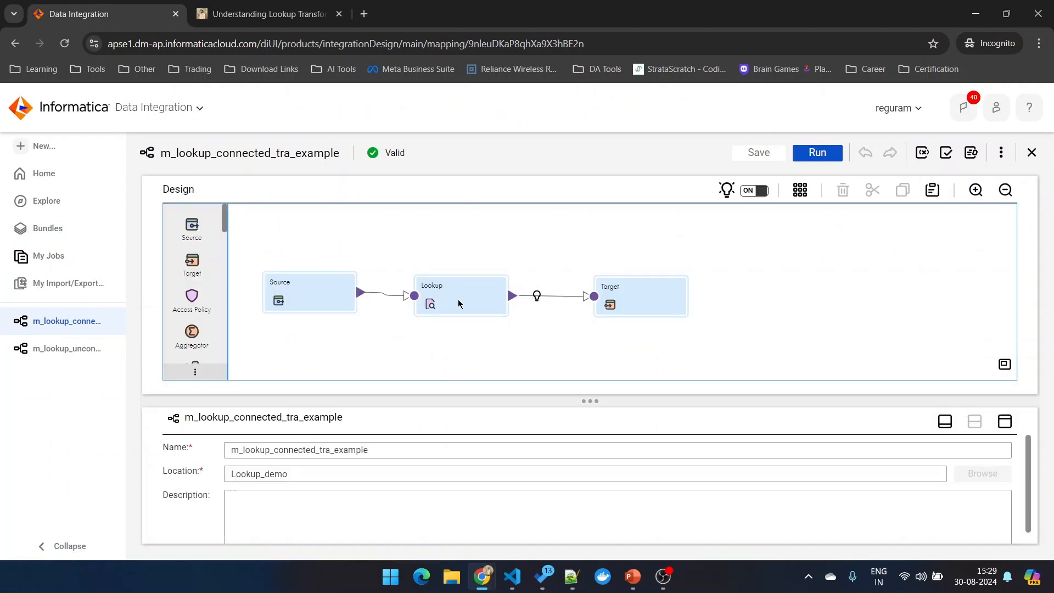
Compare the unconnected U_Lookup in m_lookup_unconnected_tra_example with the connected Lookup in m_lookup_connected_tra_example
left_click(59, 349)
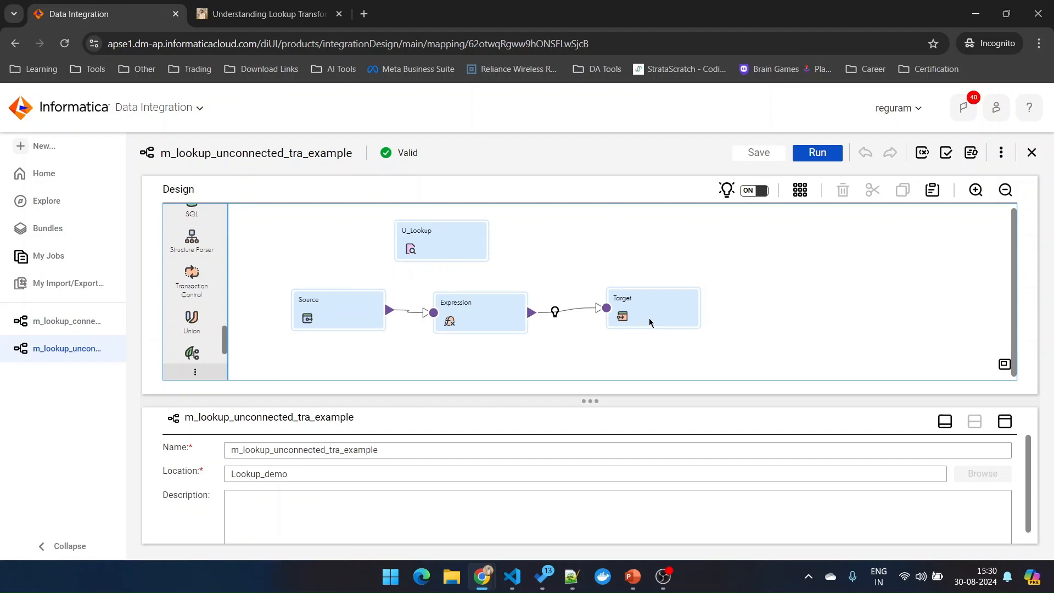
left_click(444, 245)
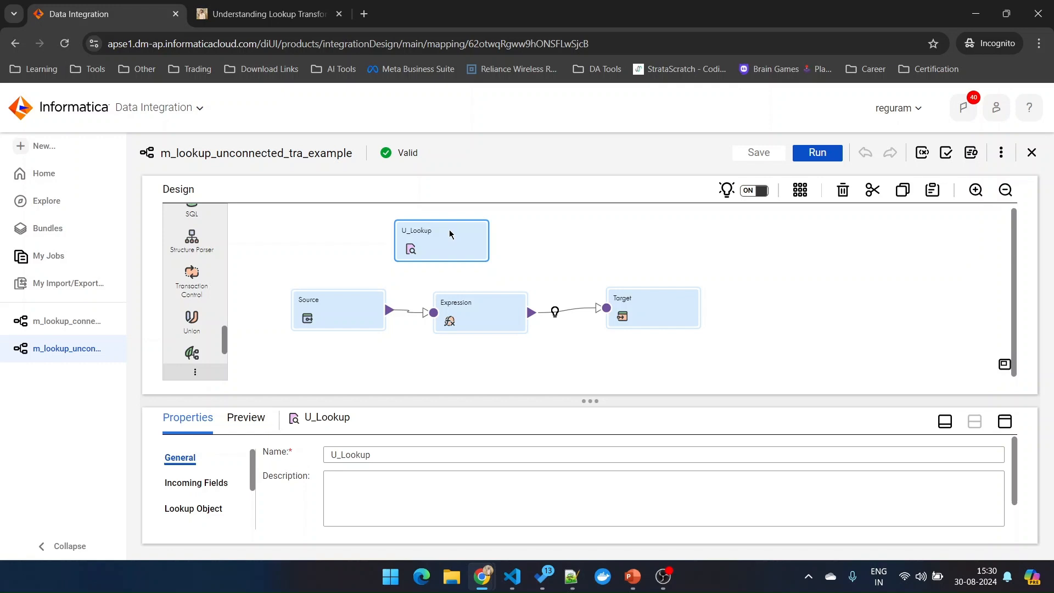
left_click(54, 331)
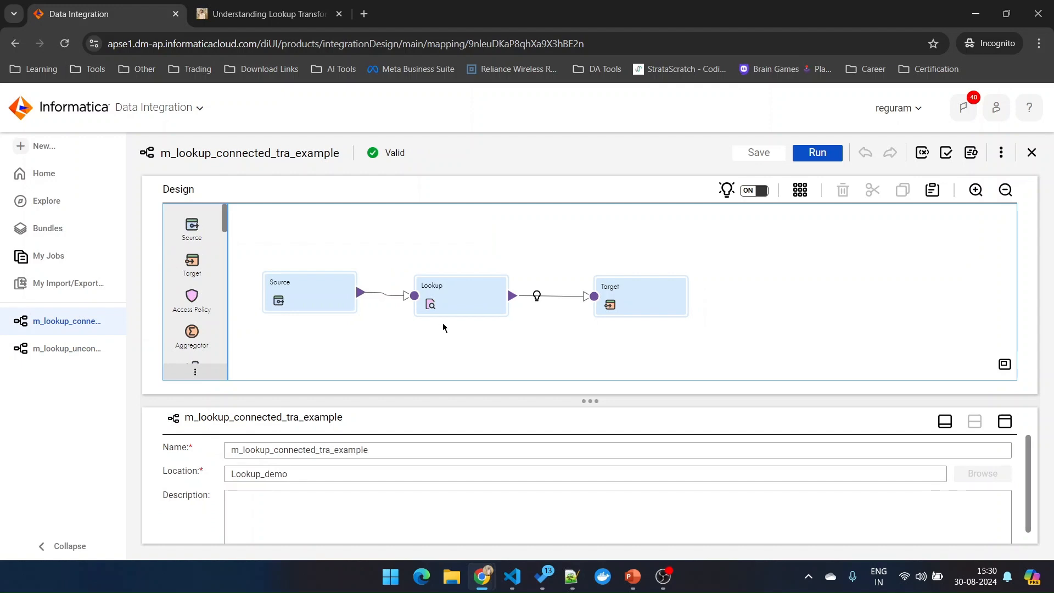
left_click(458, 312)
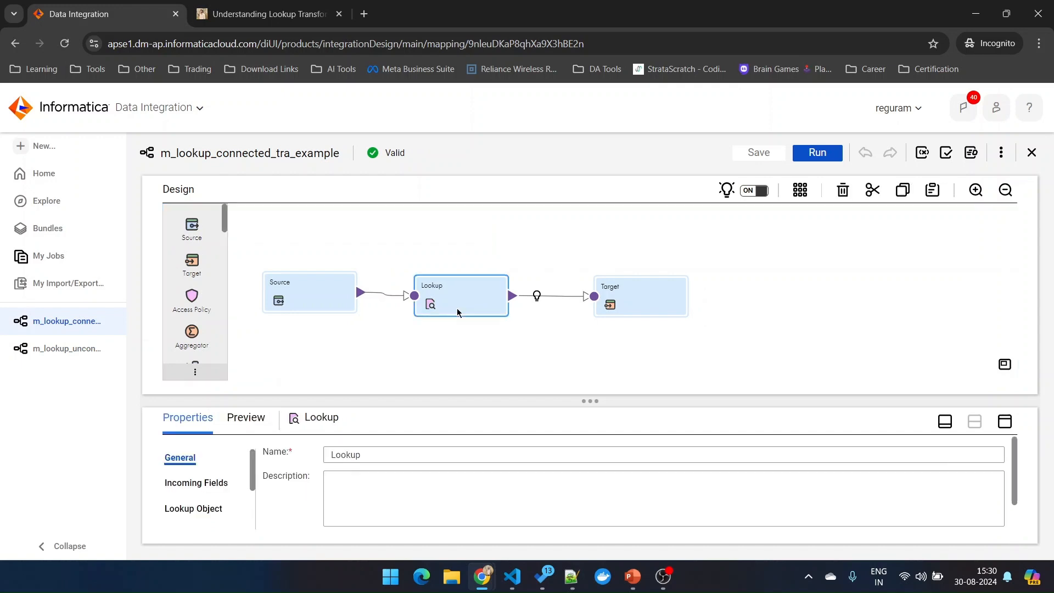